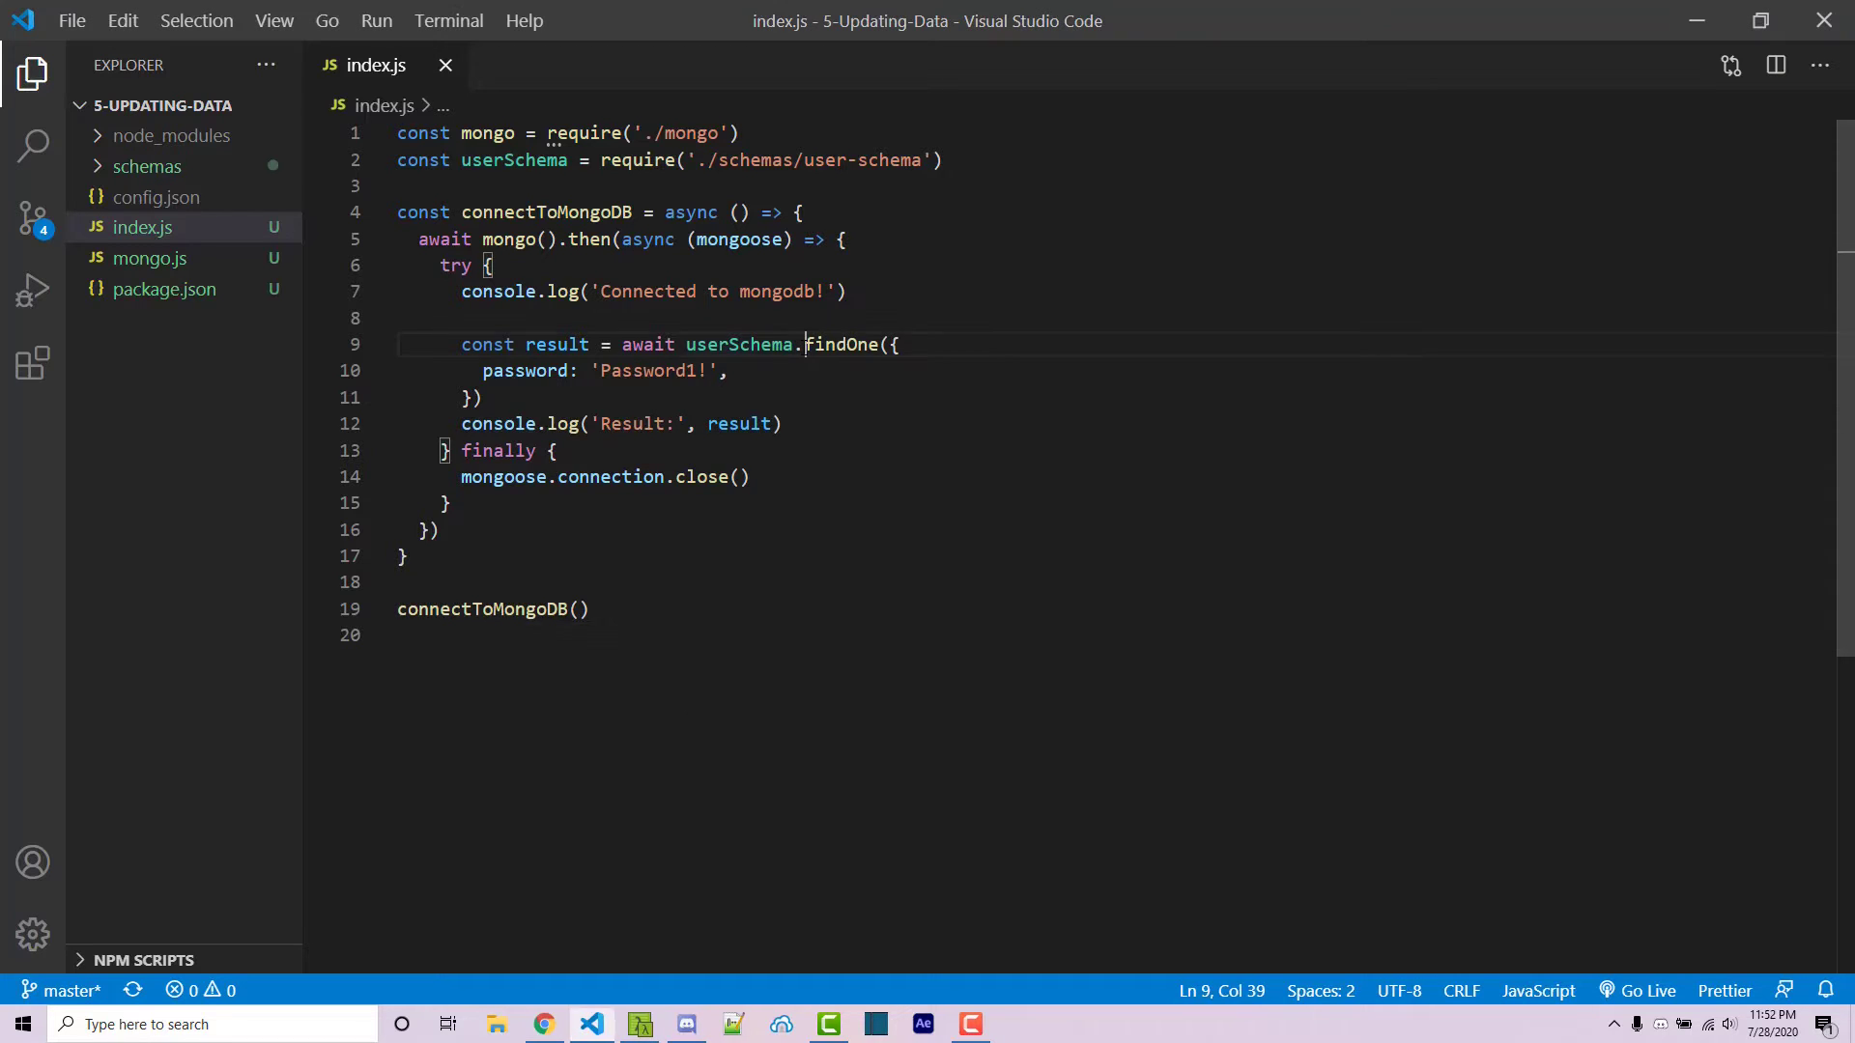
Highlight the findOne call and the whole file's code, then clear the selections
left_click_drag(804, 345, 881, 347)
left_click(754, 783)
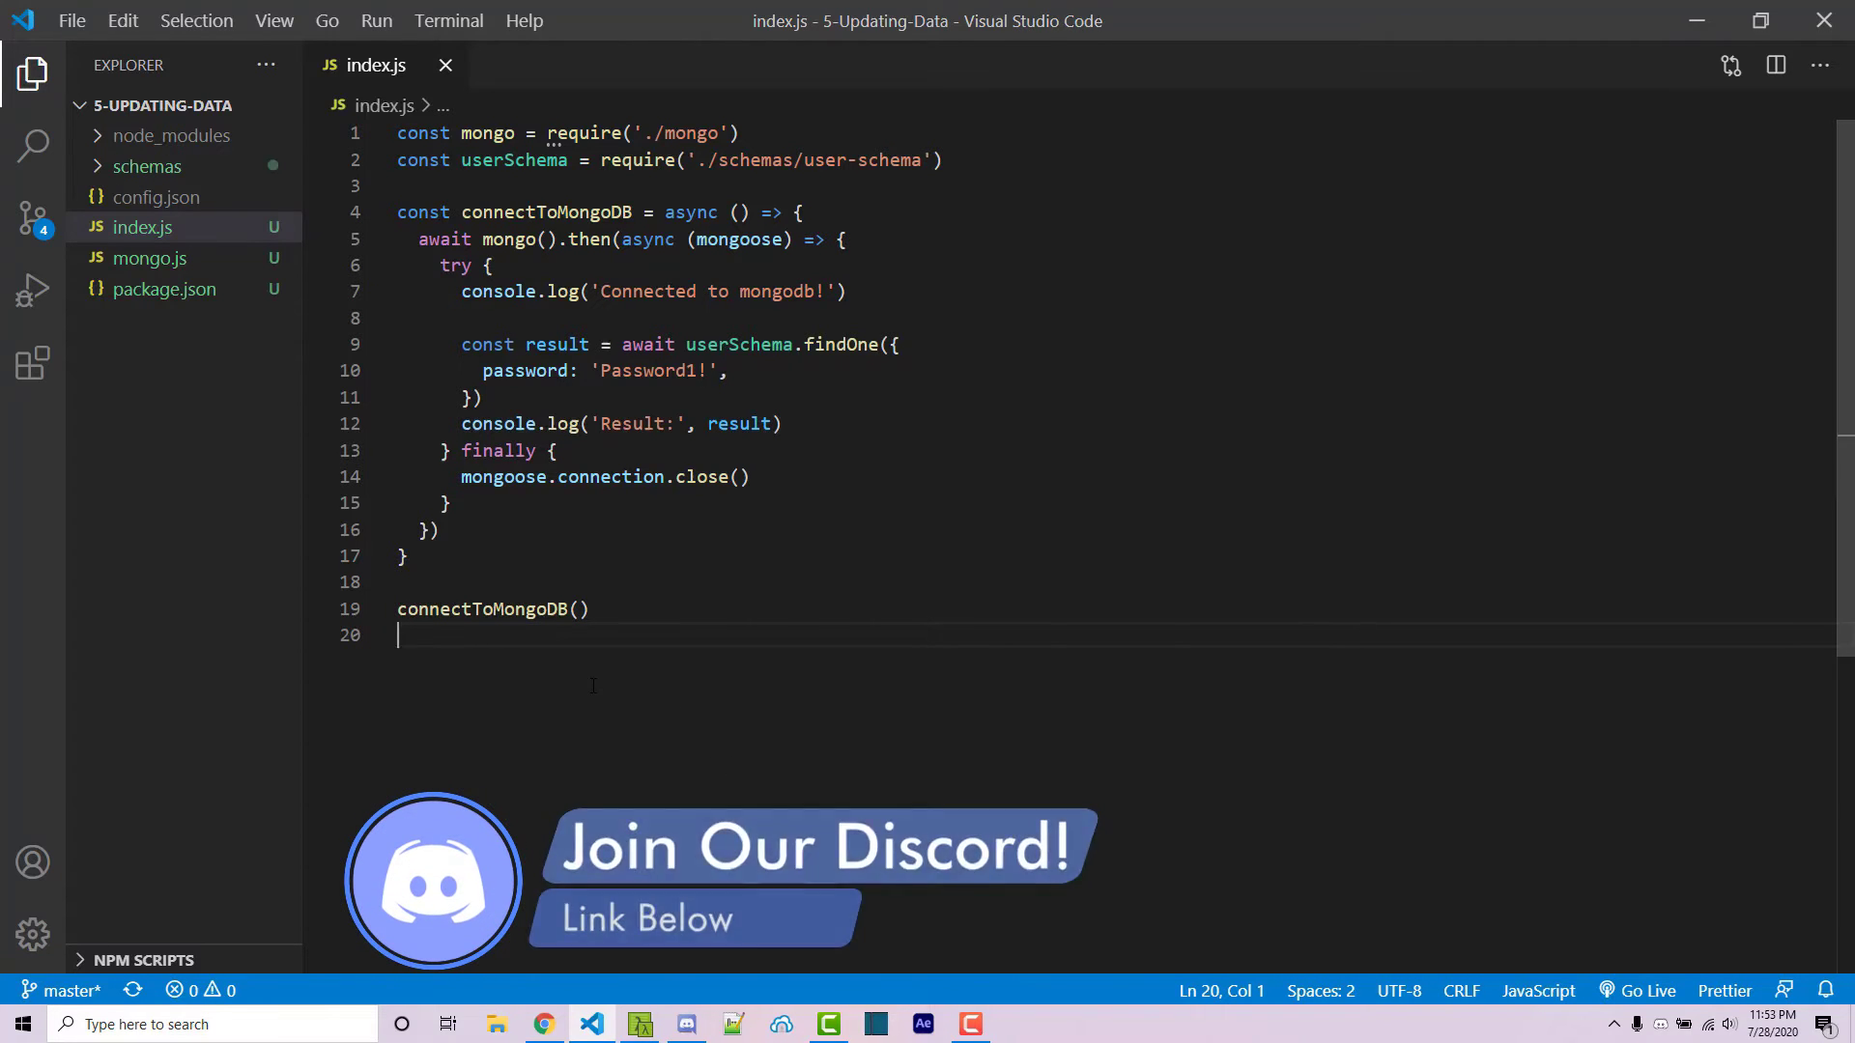
left_click_drag(609, 638, 397, 131)
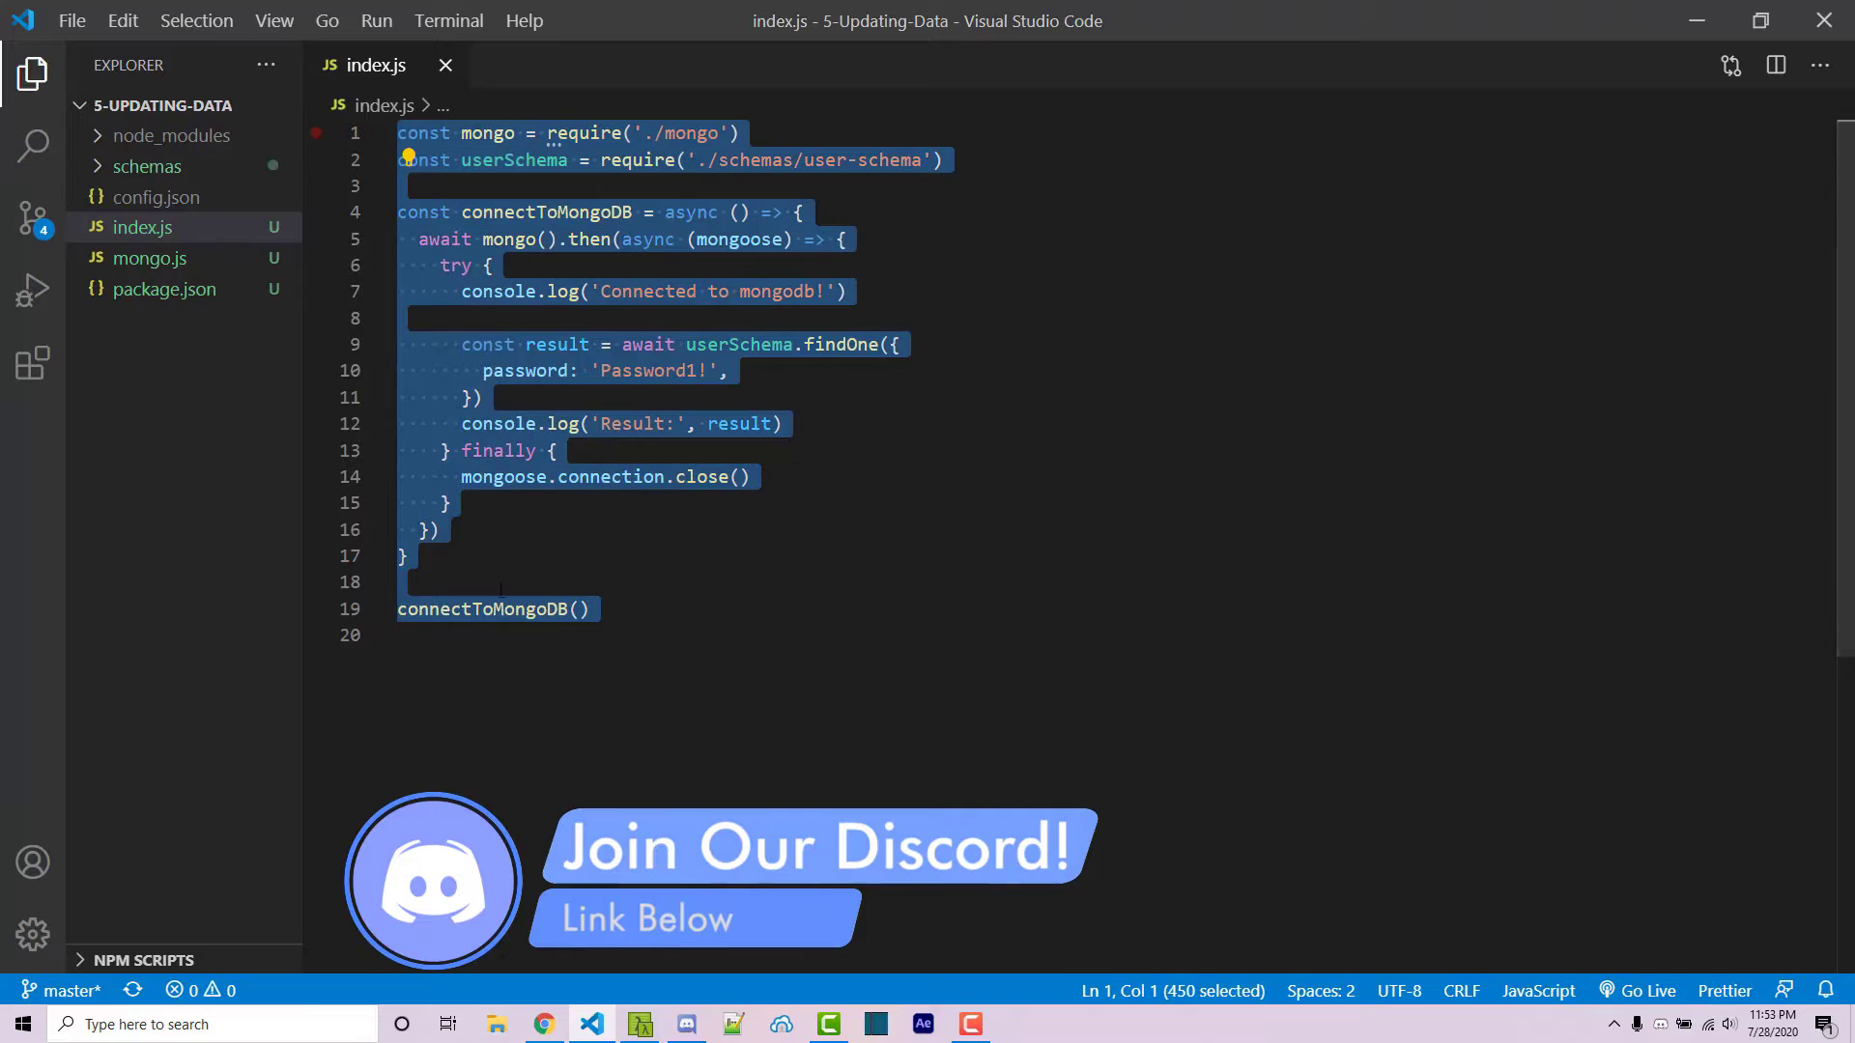
left_click(633, 761)
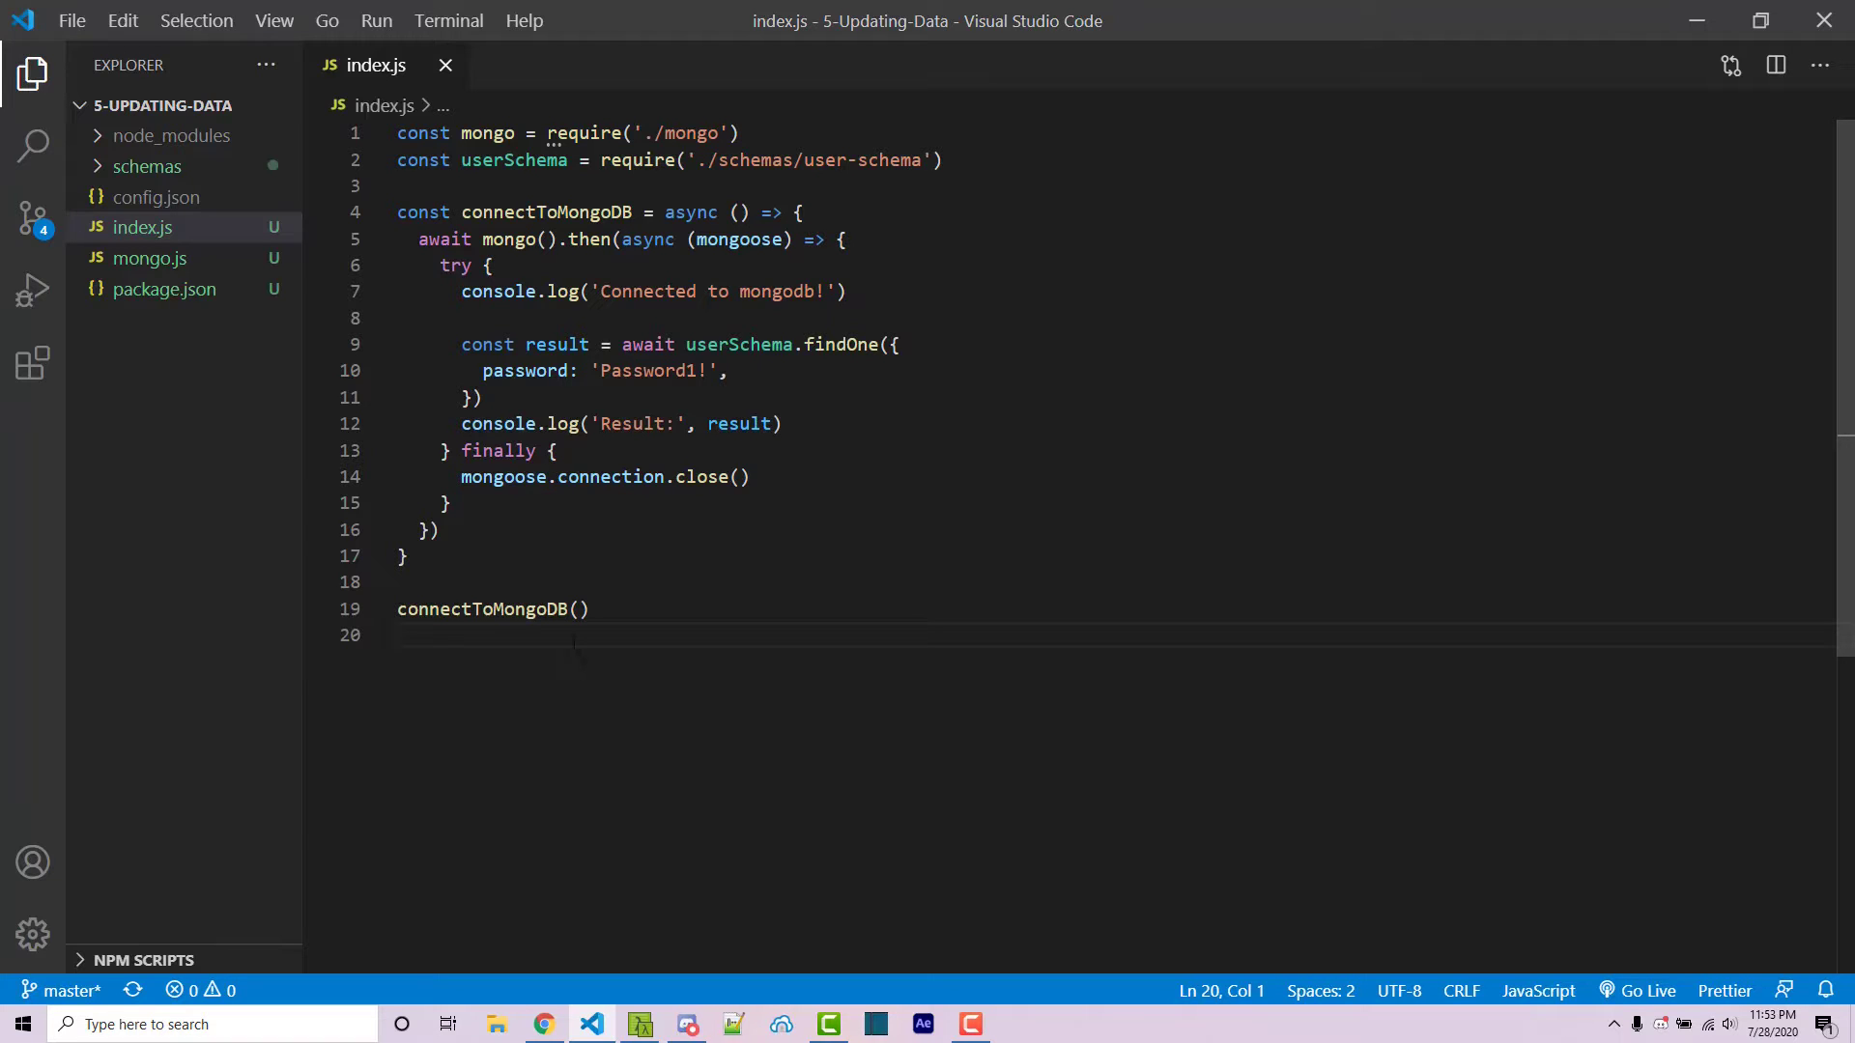
key("ctrl+a")
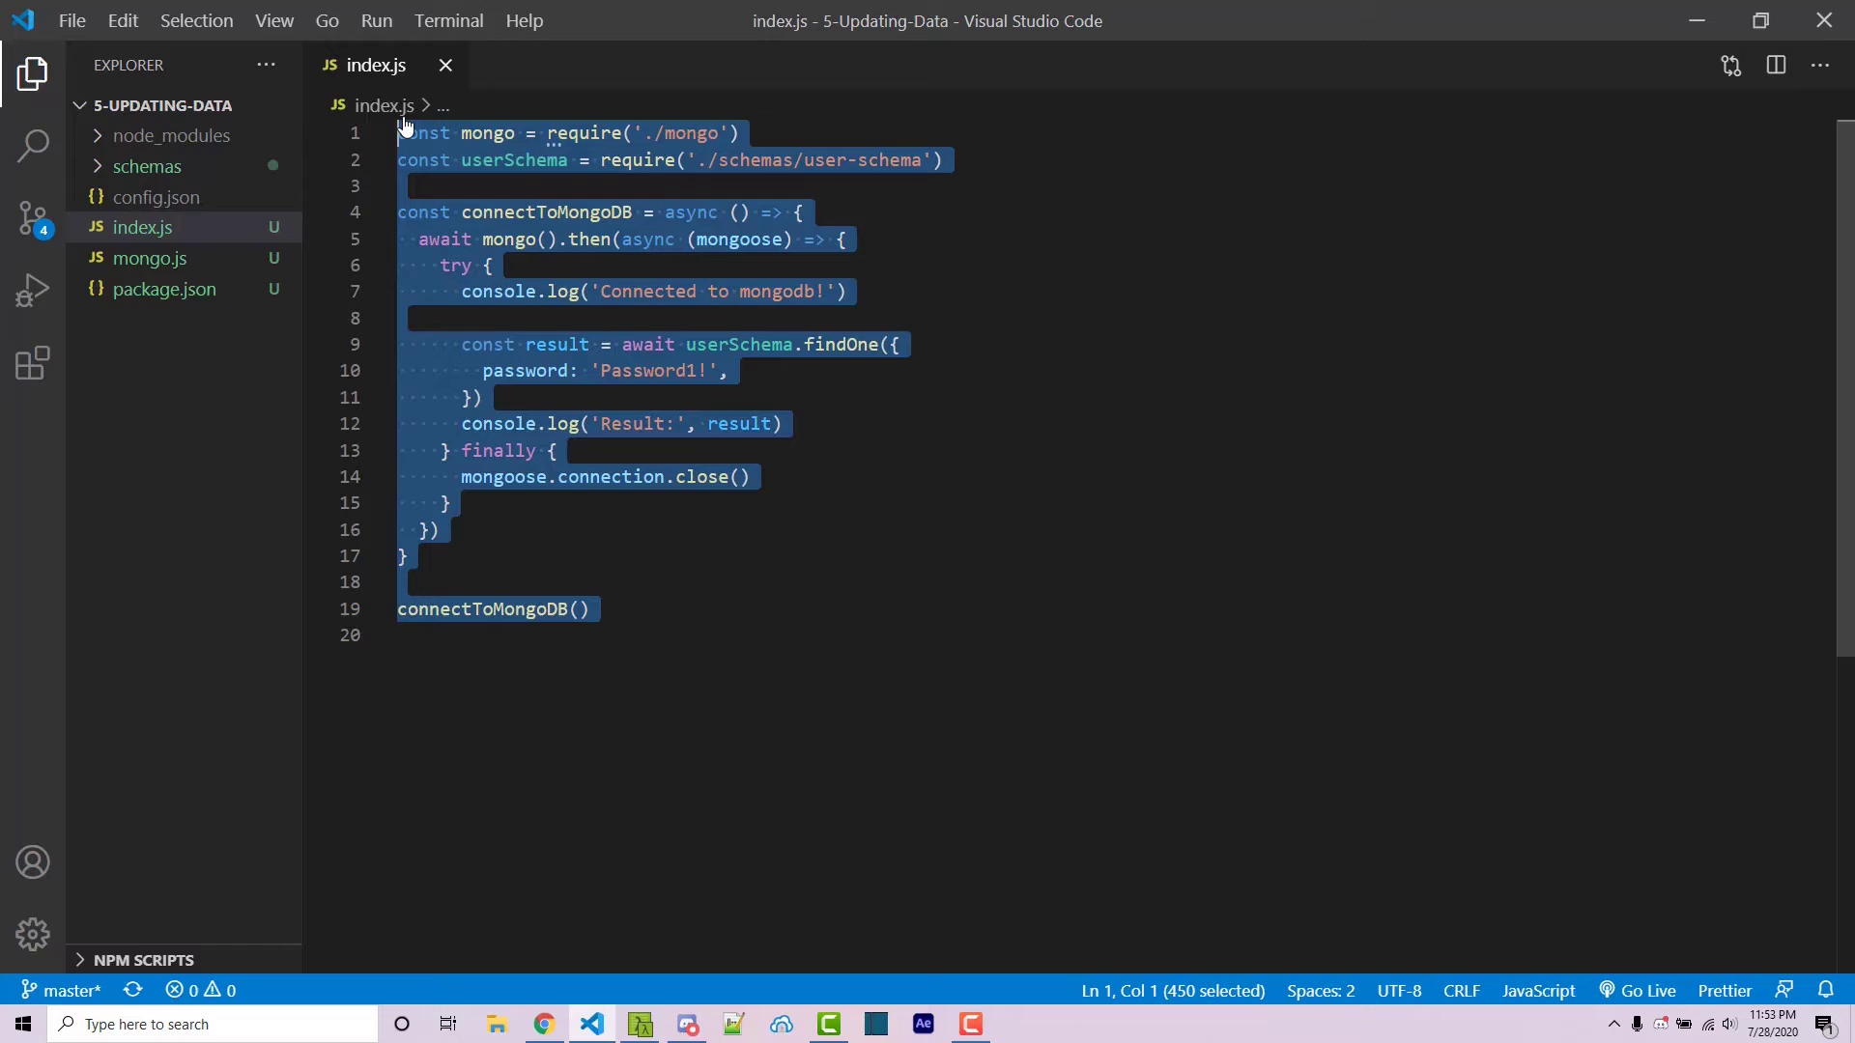
left_click(405, 145)
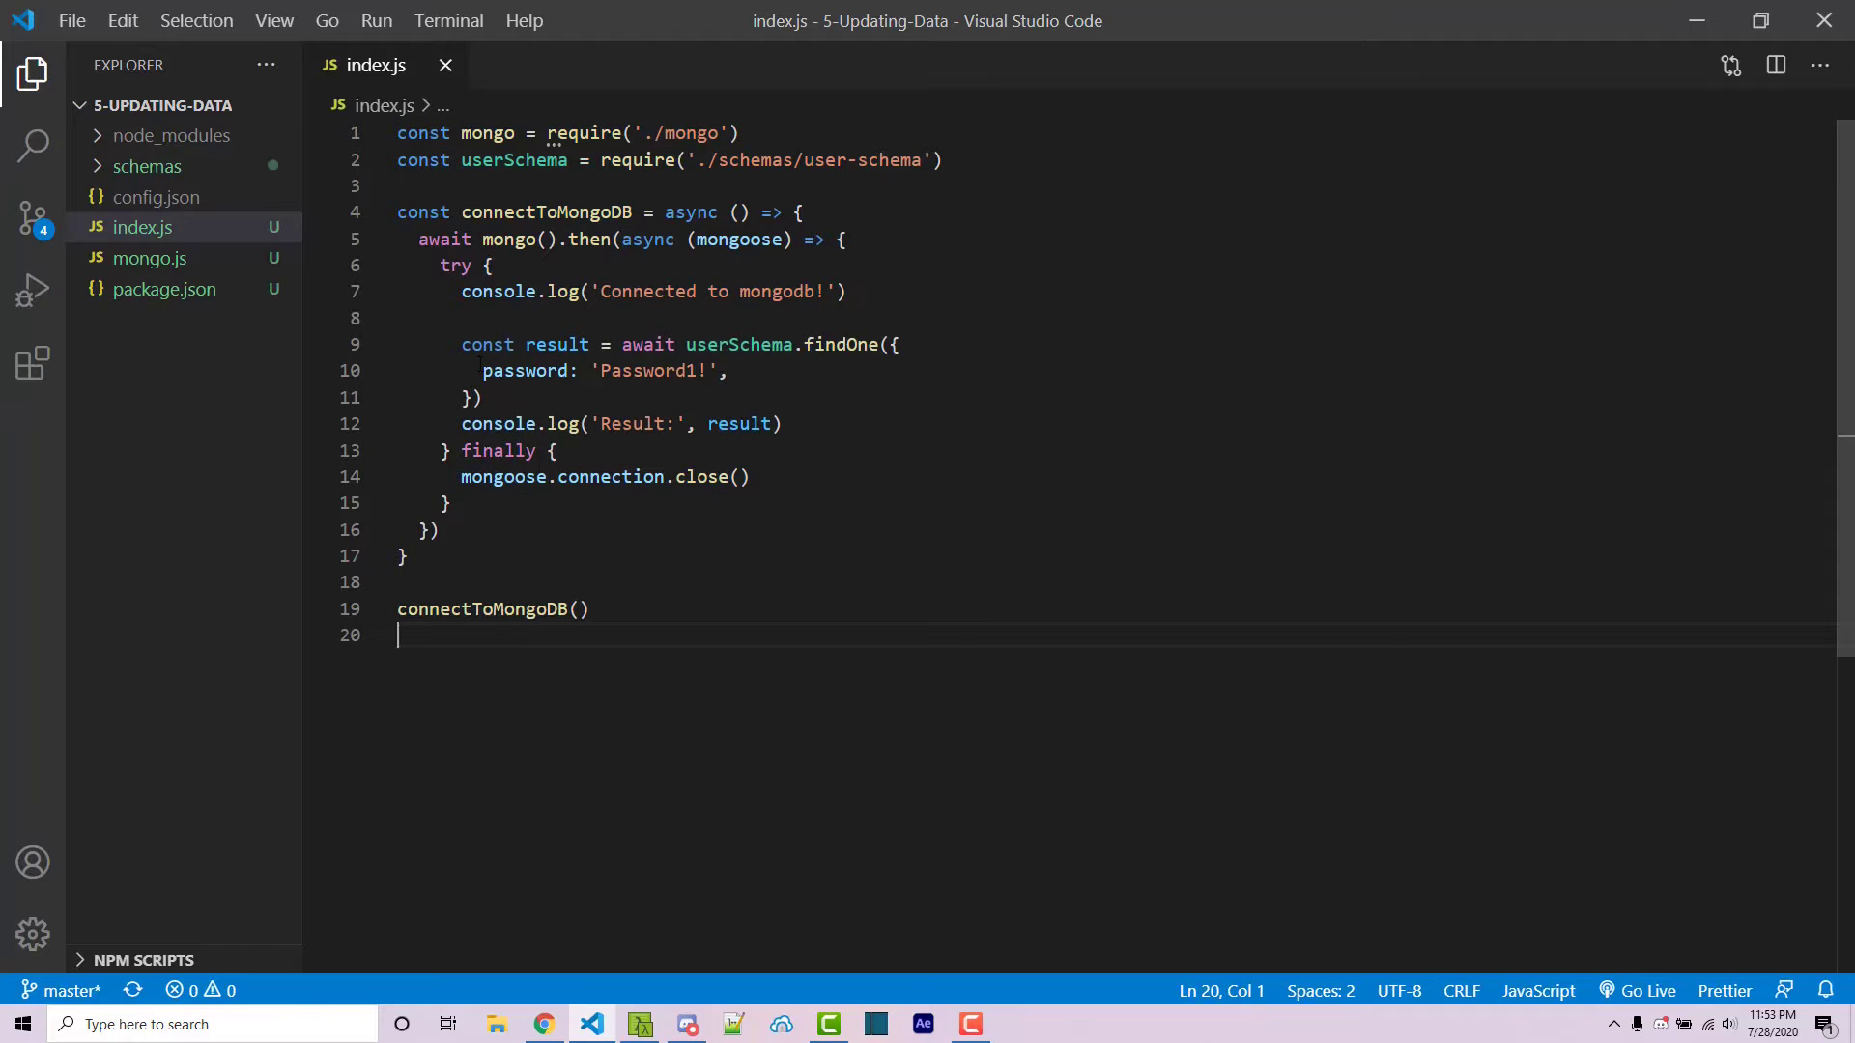
Replace the findOne query and result log with an empty await userSchema.update({}, {}) call
left_click_drag(461, 344, 784, 424)
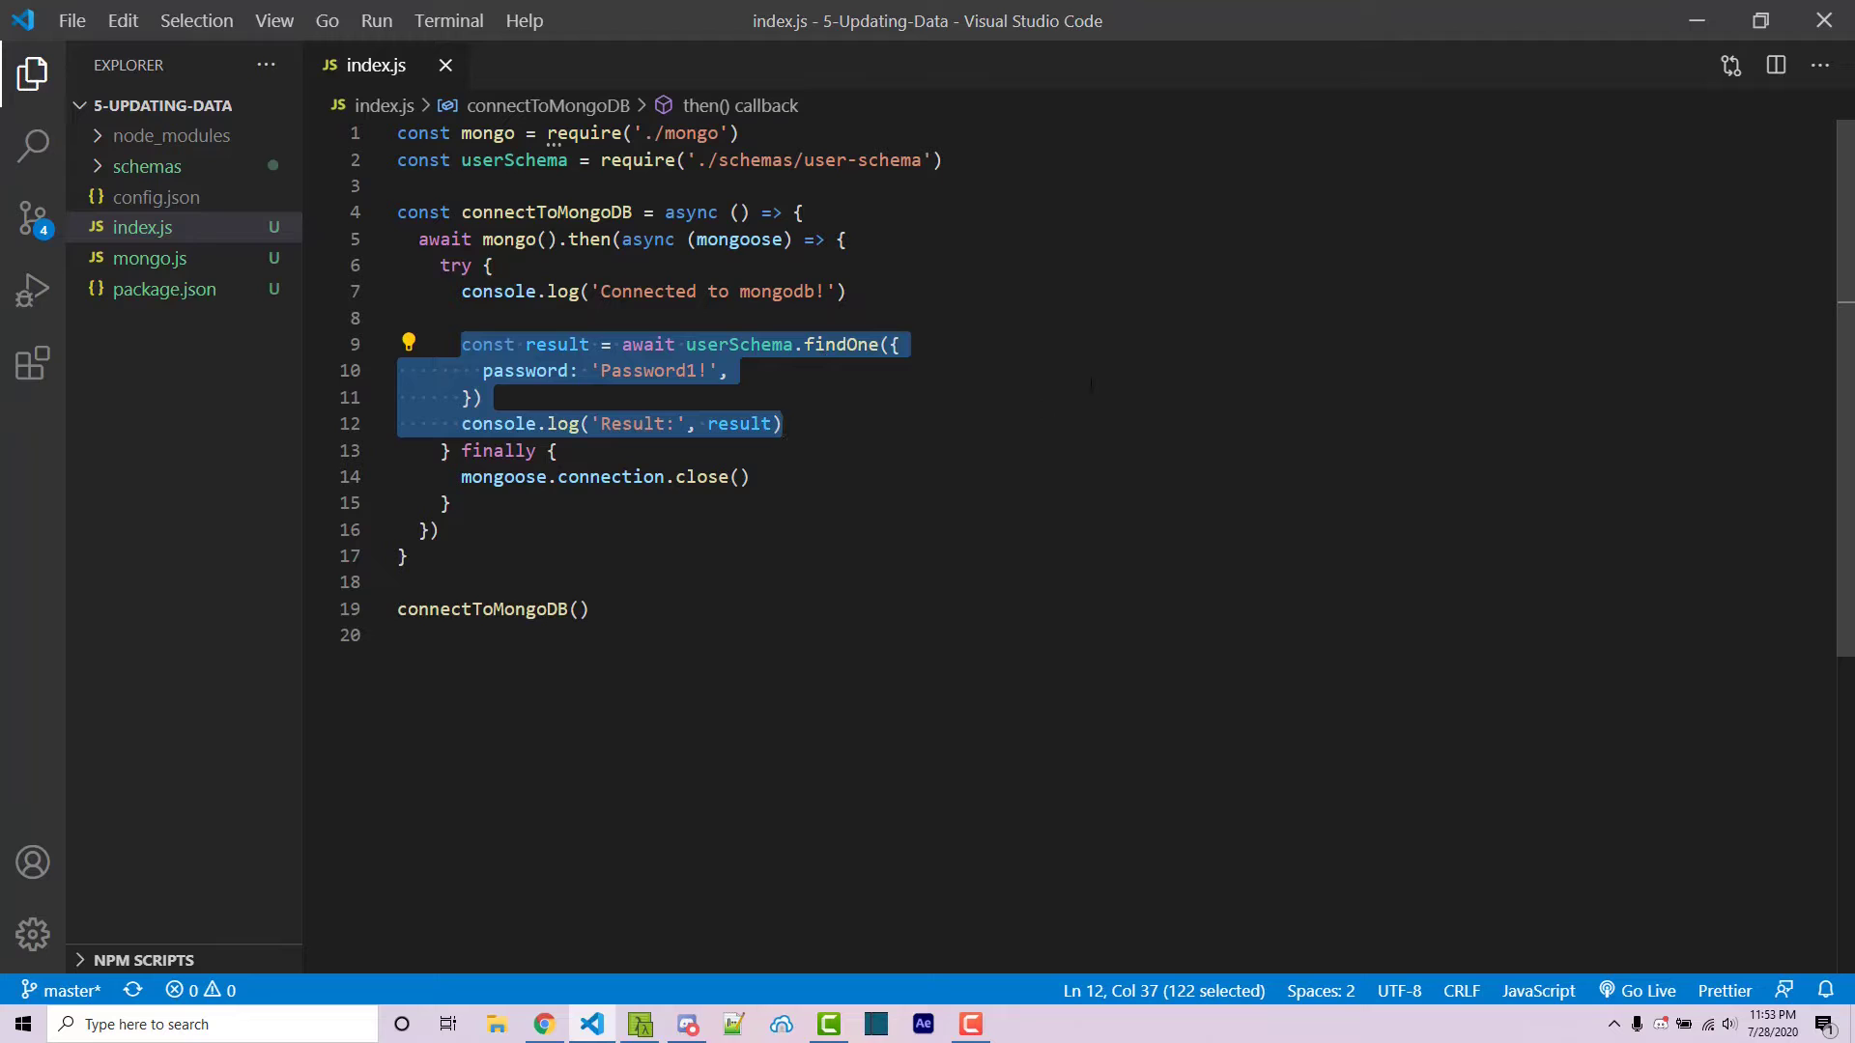
key("BackSpace")
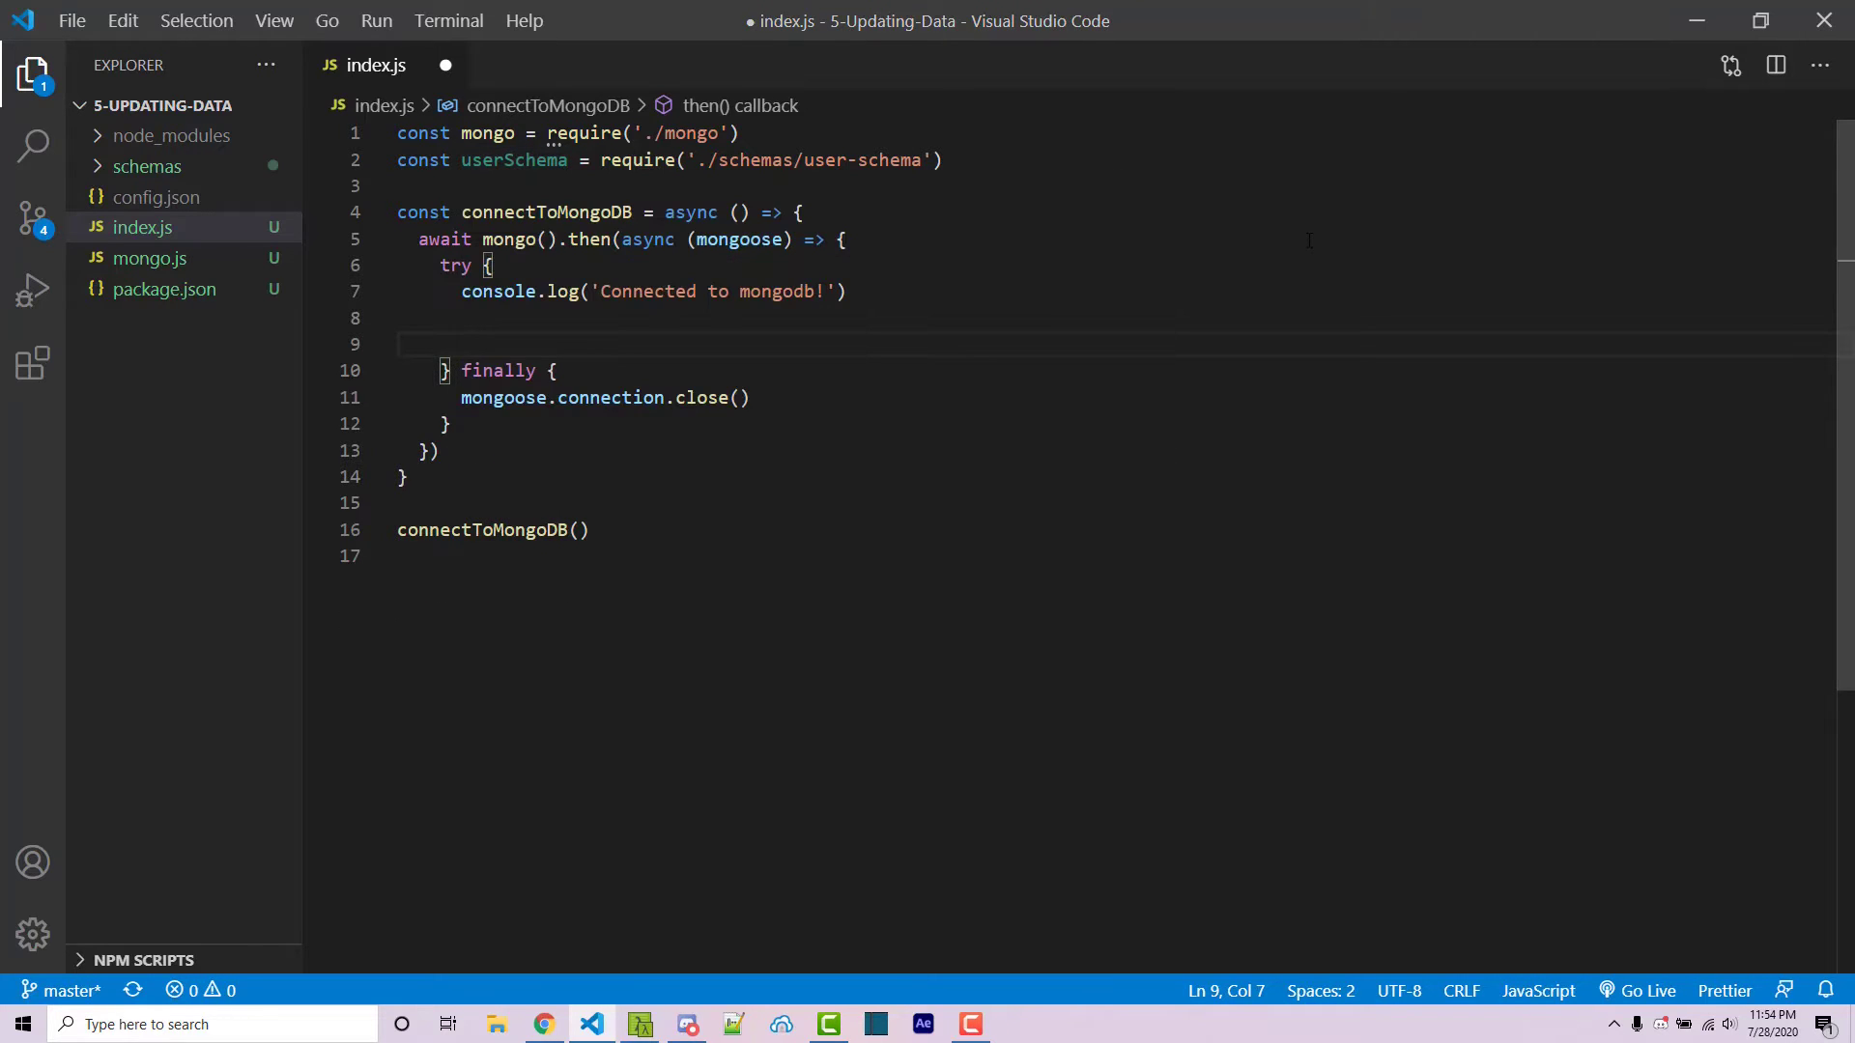
type("await userSchema")
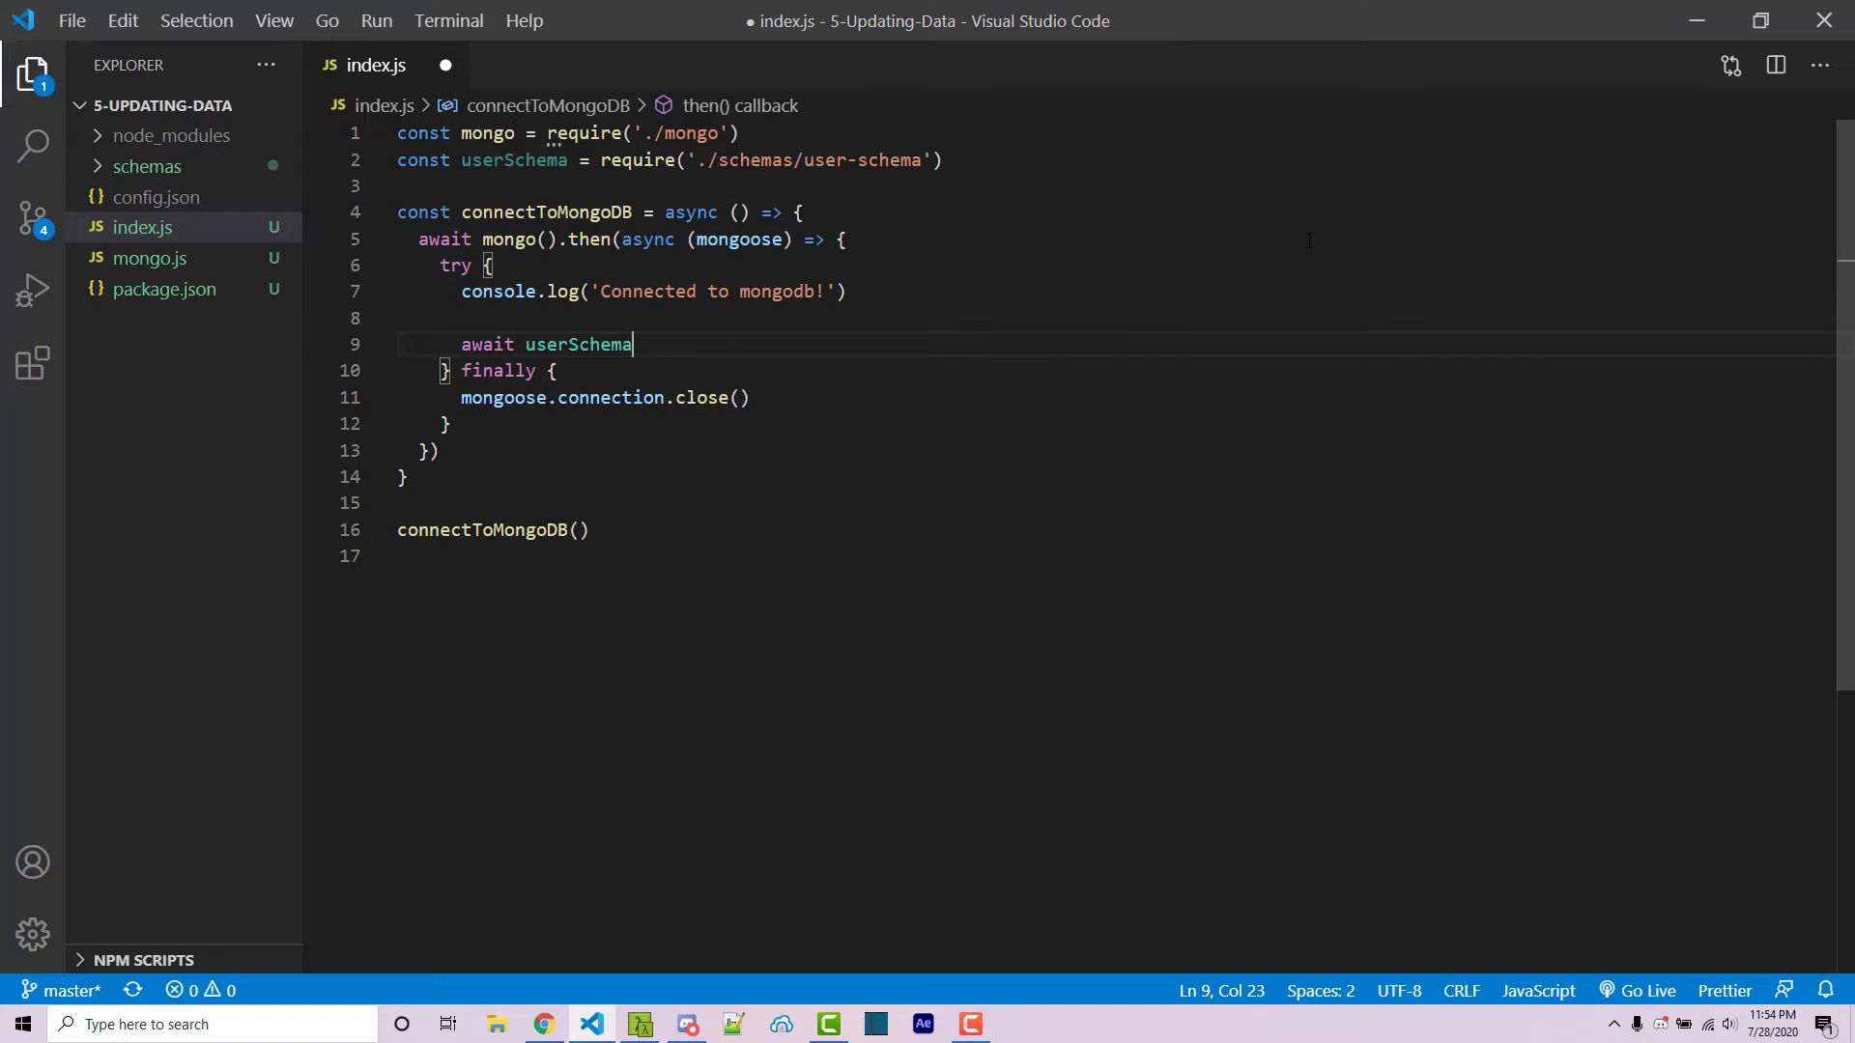
type(".update({")
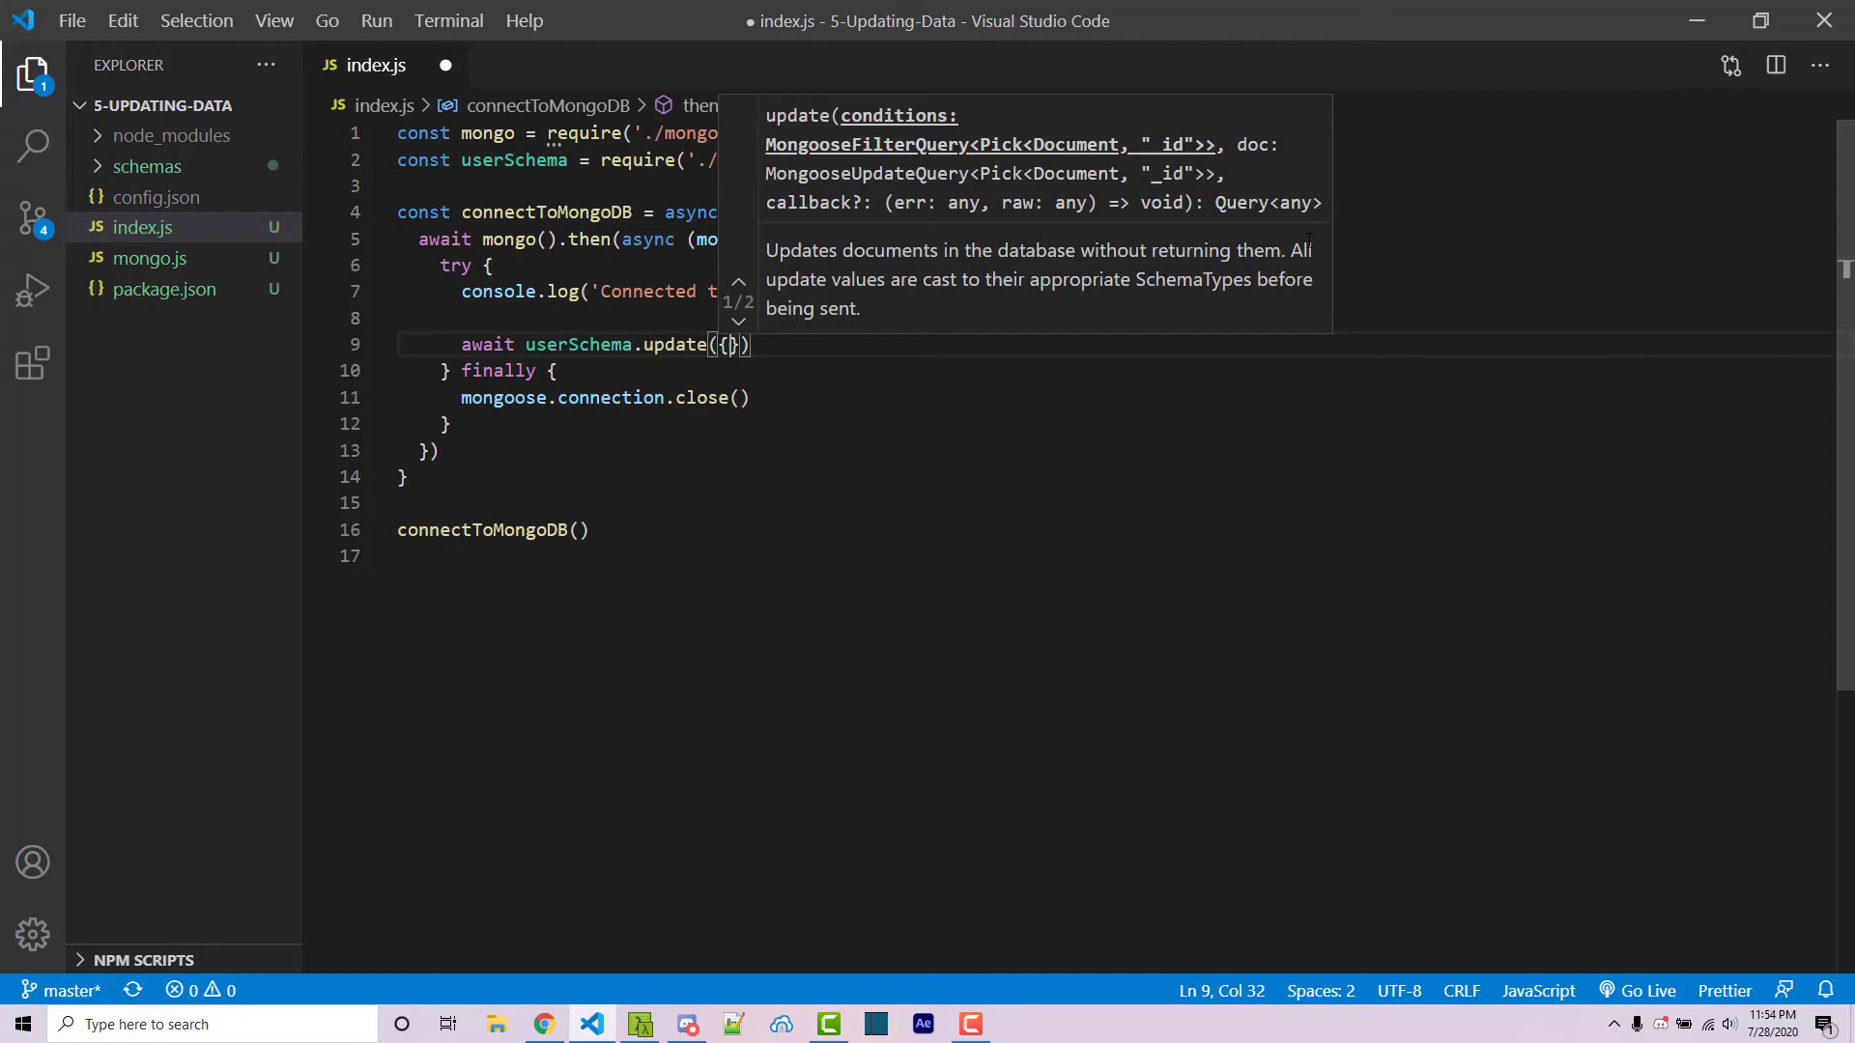
key("Right")
type(", {")
key("Left")
key("Left")
key("Left")
key("Left")
key("Return")
key("Escape")
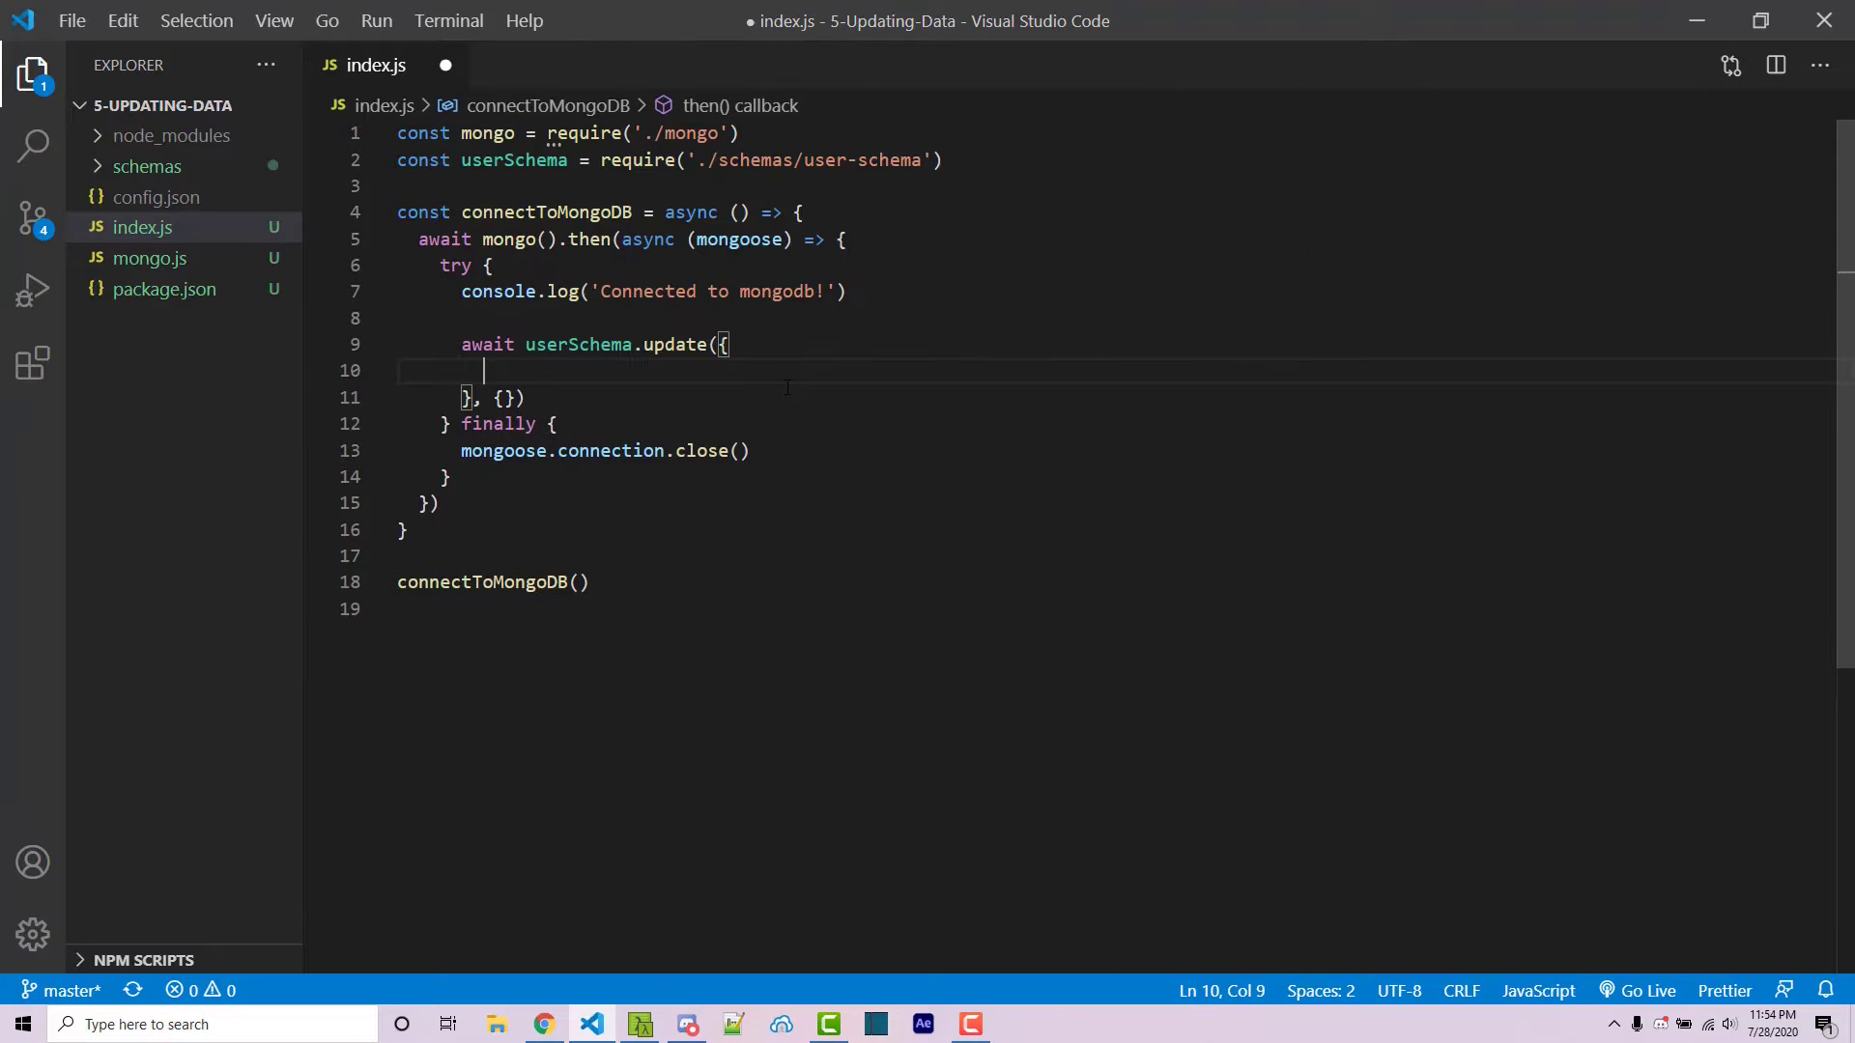
left_click(543, 1024)
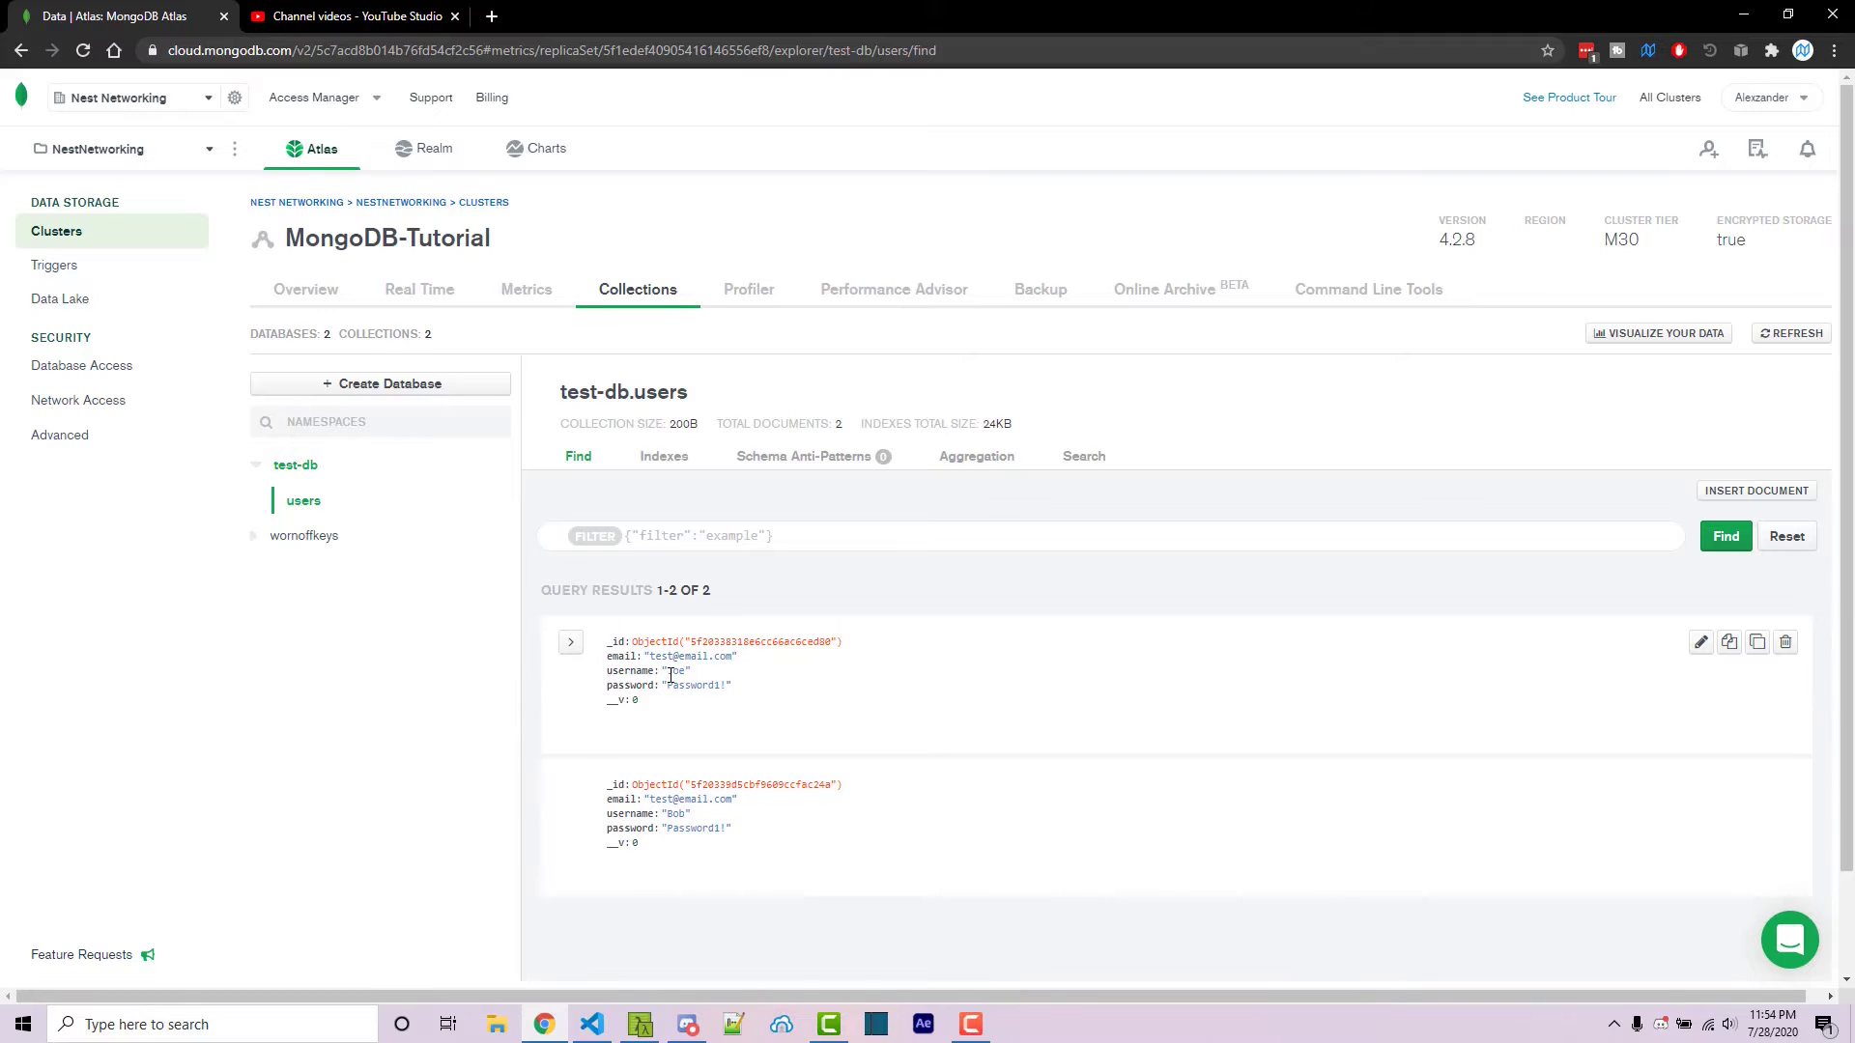
Make the update match username 'Joe' and set username 'Frank', then save so Prettier reformats
left_click(592, 1025)
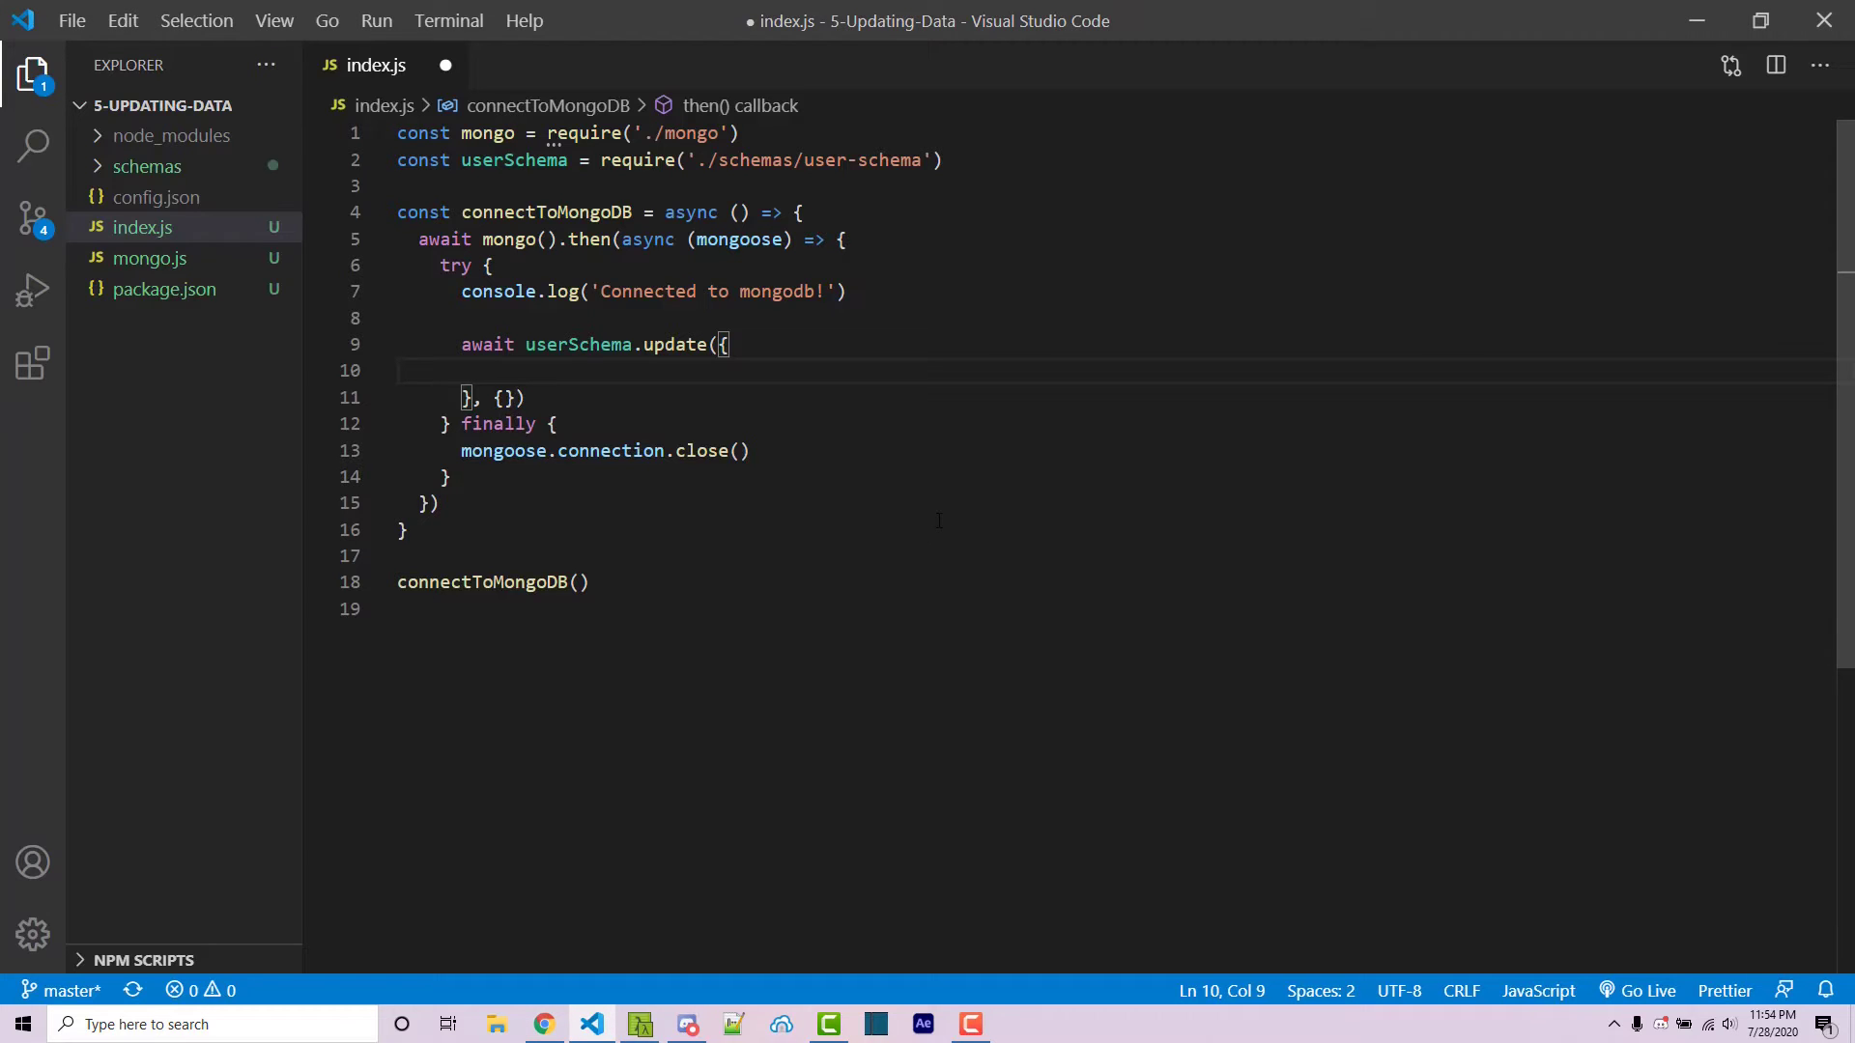
type("username: \"Joe")
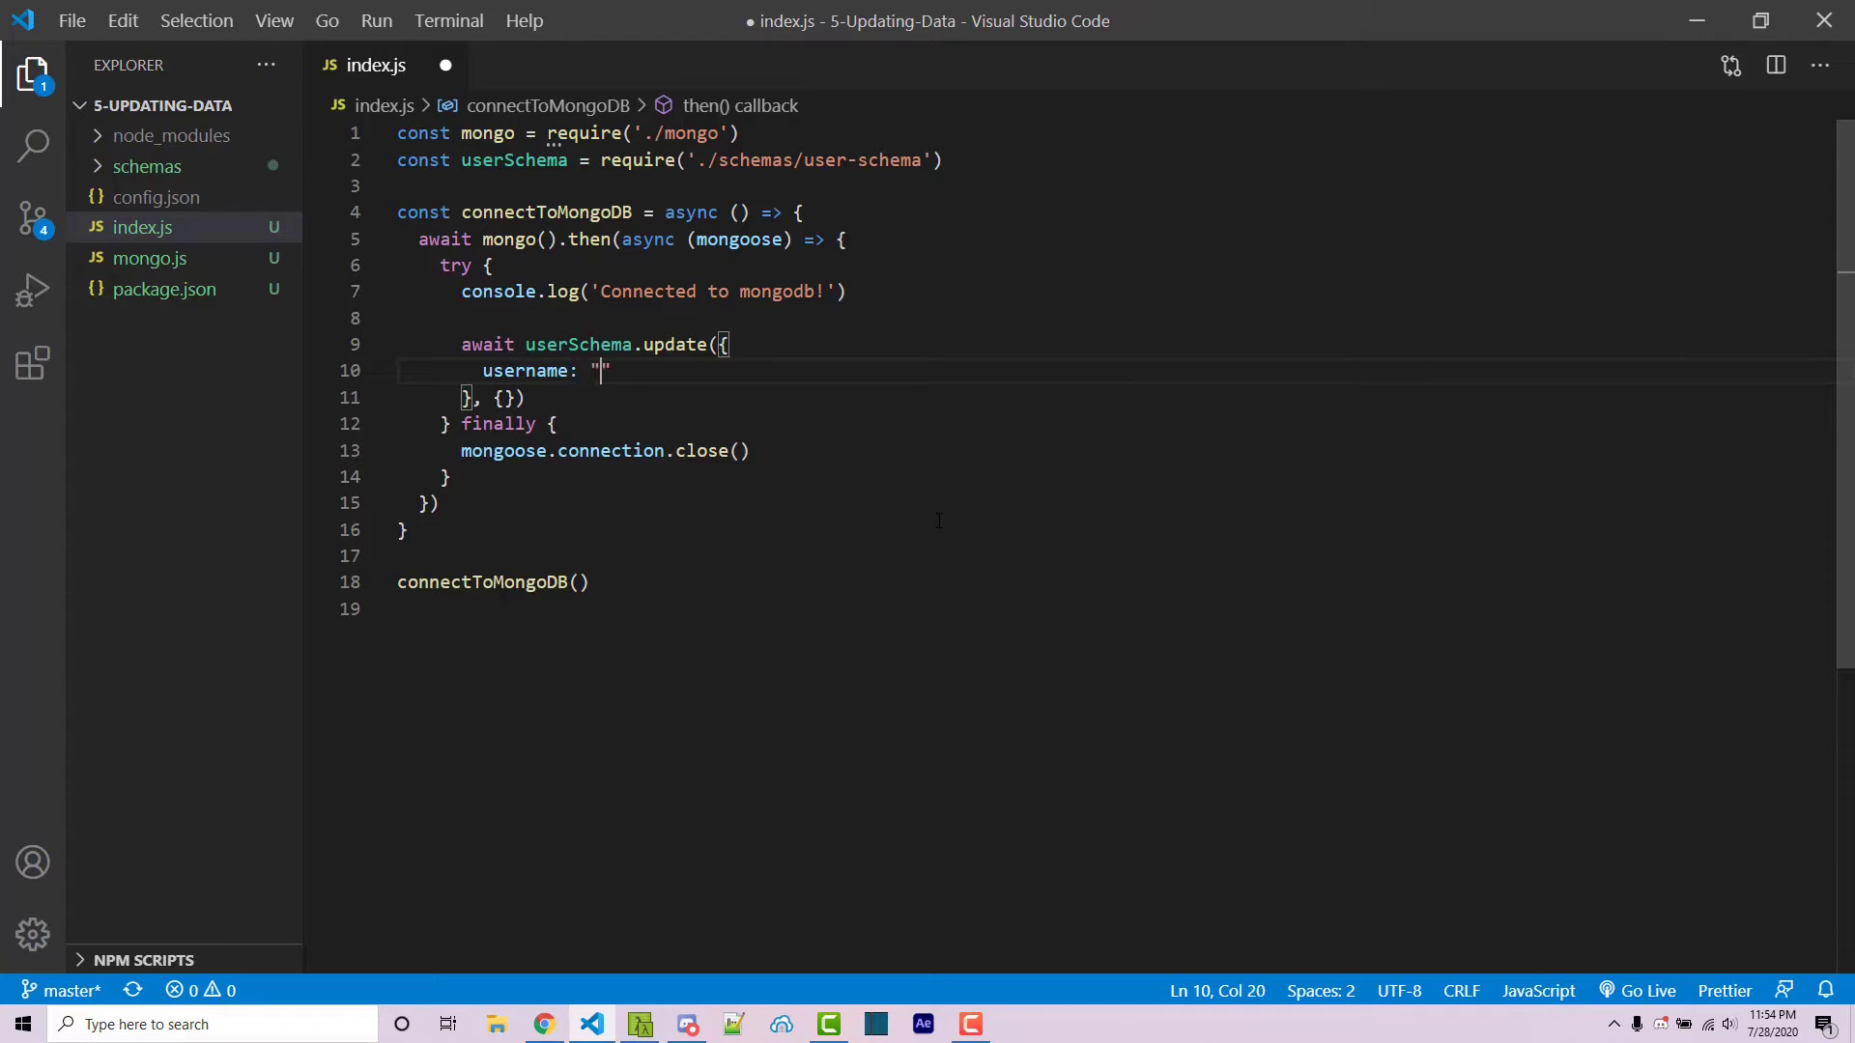
key("Down")
key("Left")
key("Return")
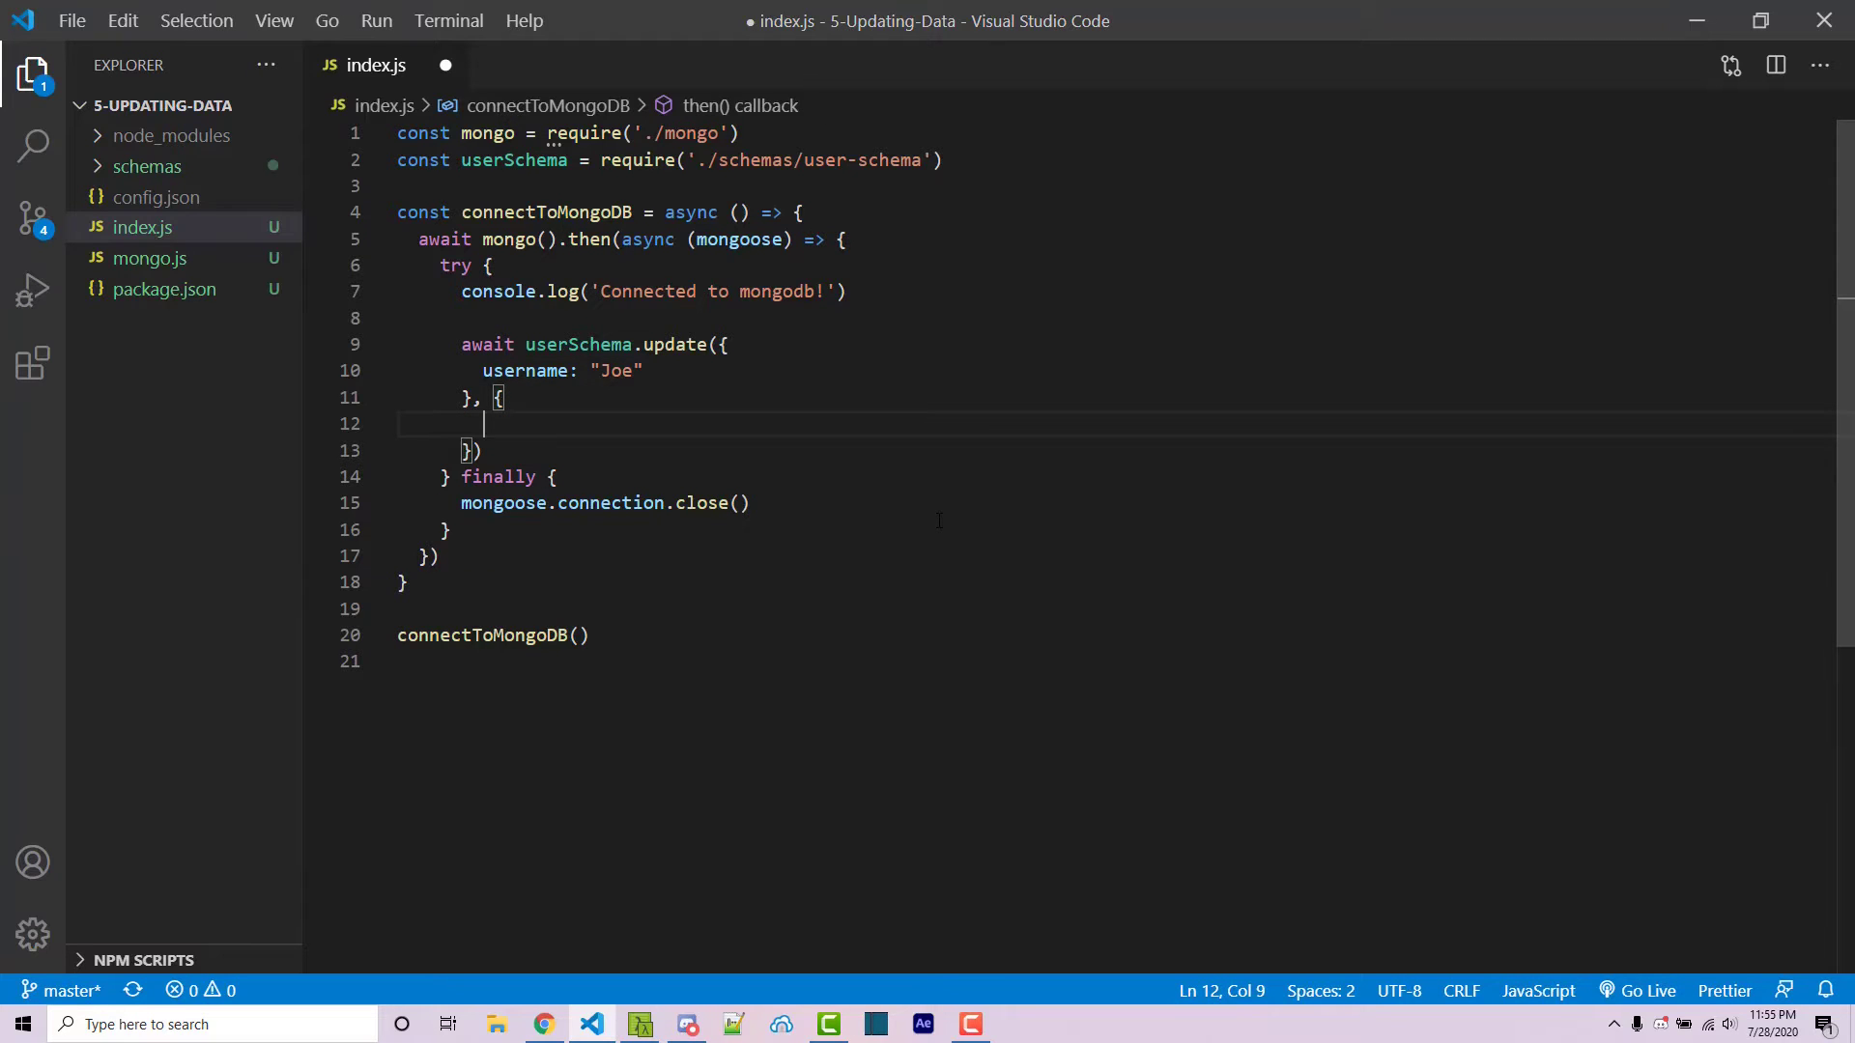
type("username: \"")
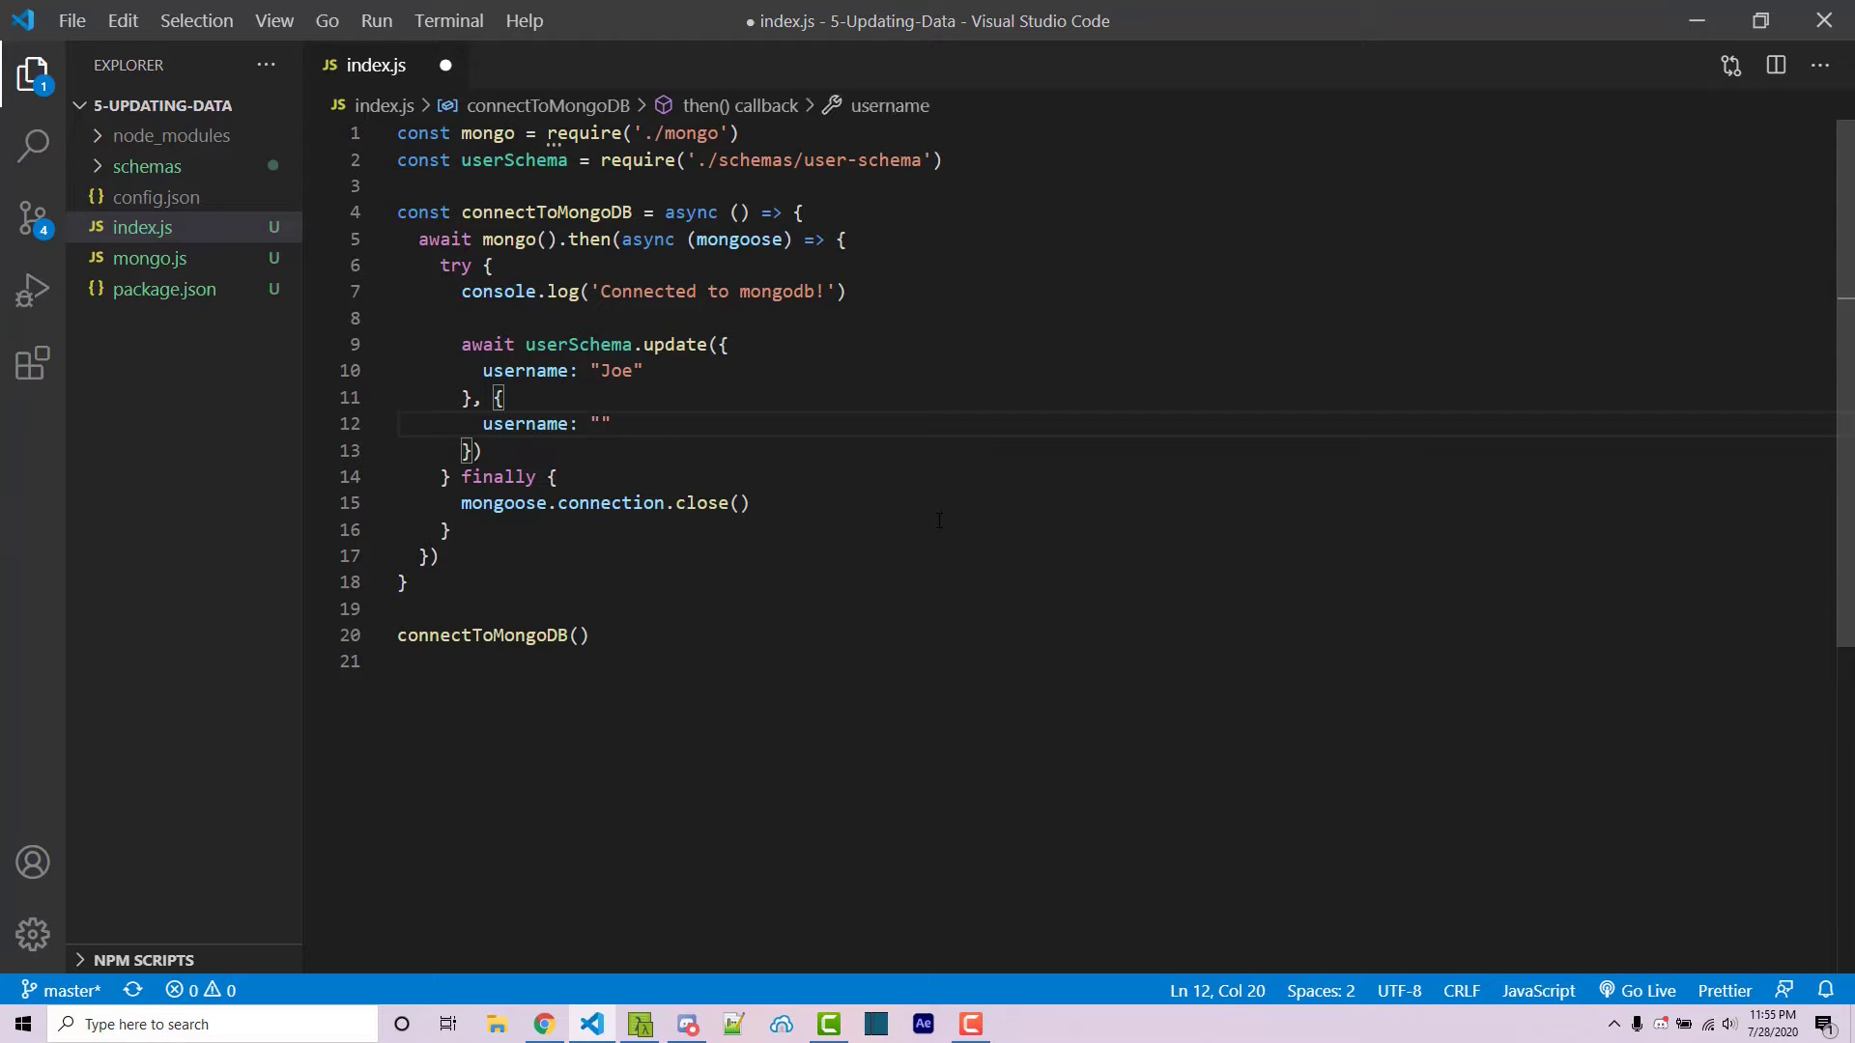
type("Frank")
key("ctrl+End")
key("ctrl+s")
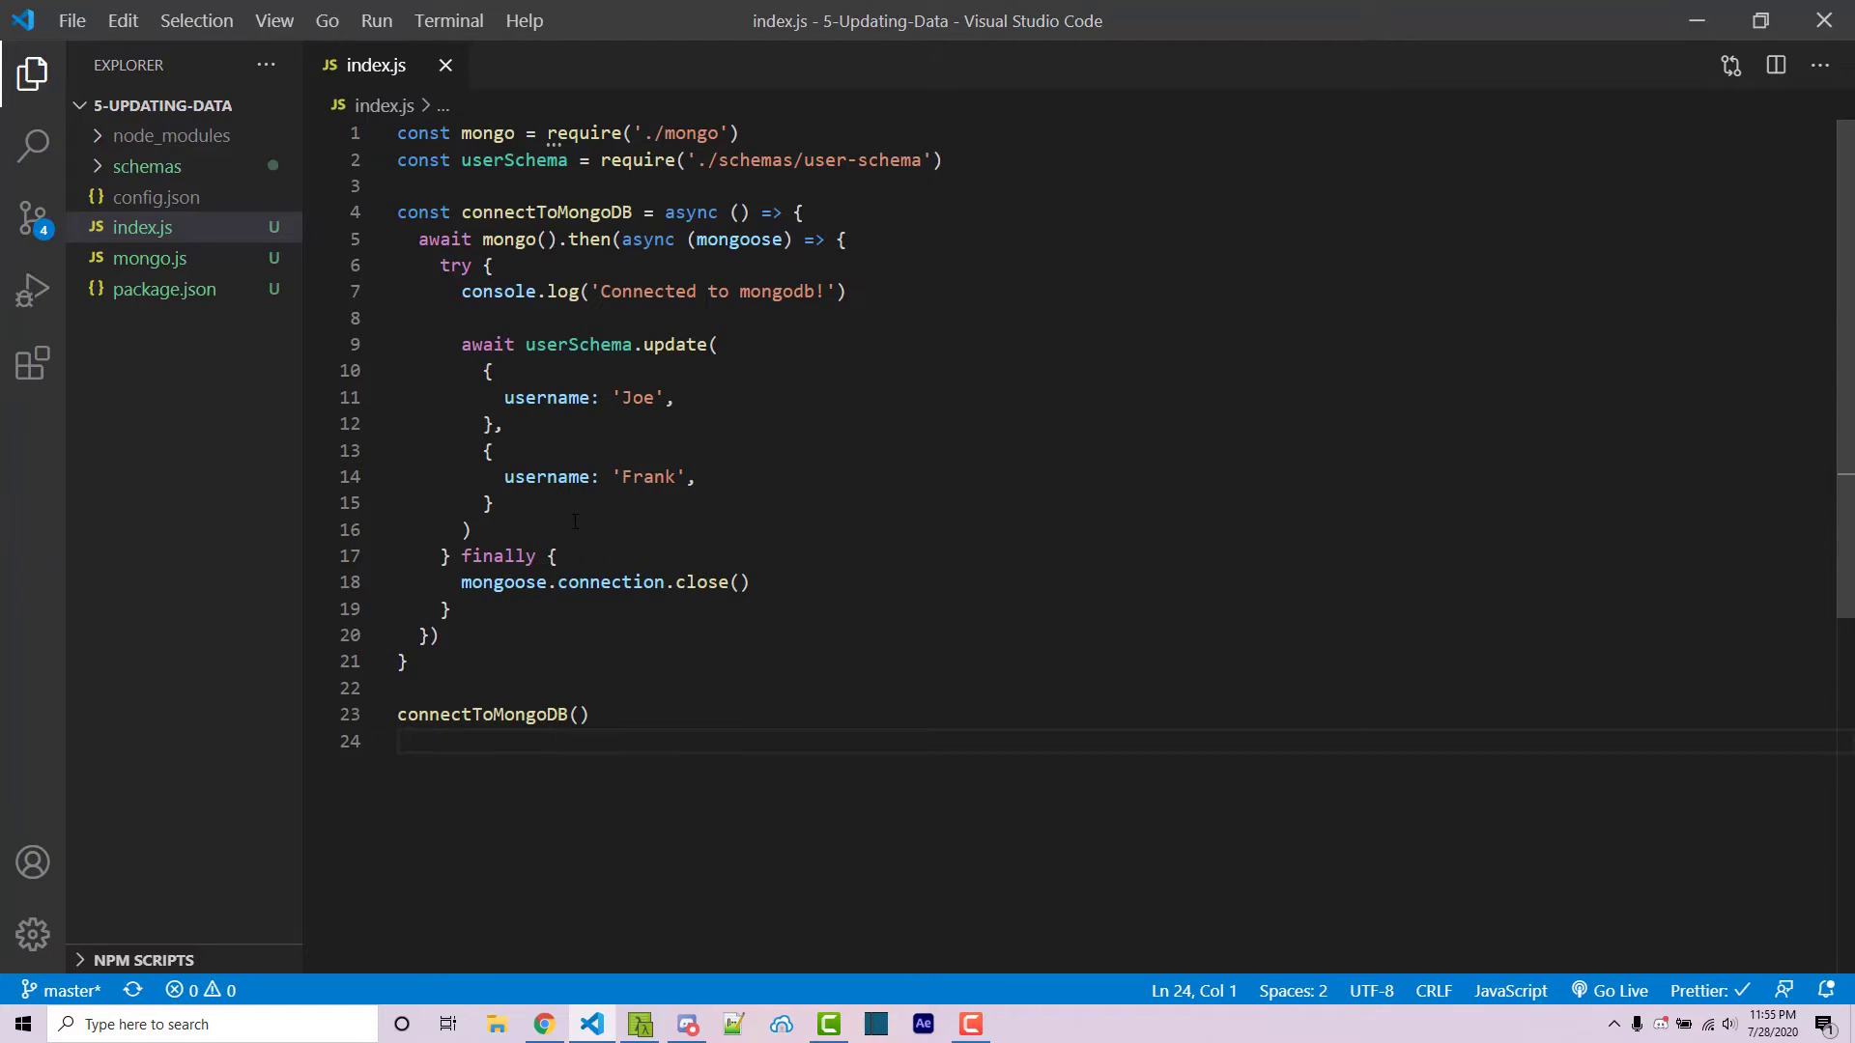
Run node index.js, noting the update deprecation warning, and reload Atlas to see Frank
left_click(687, 1024)
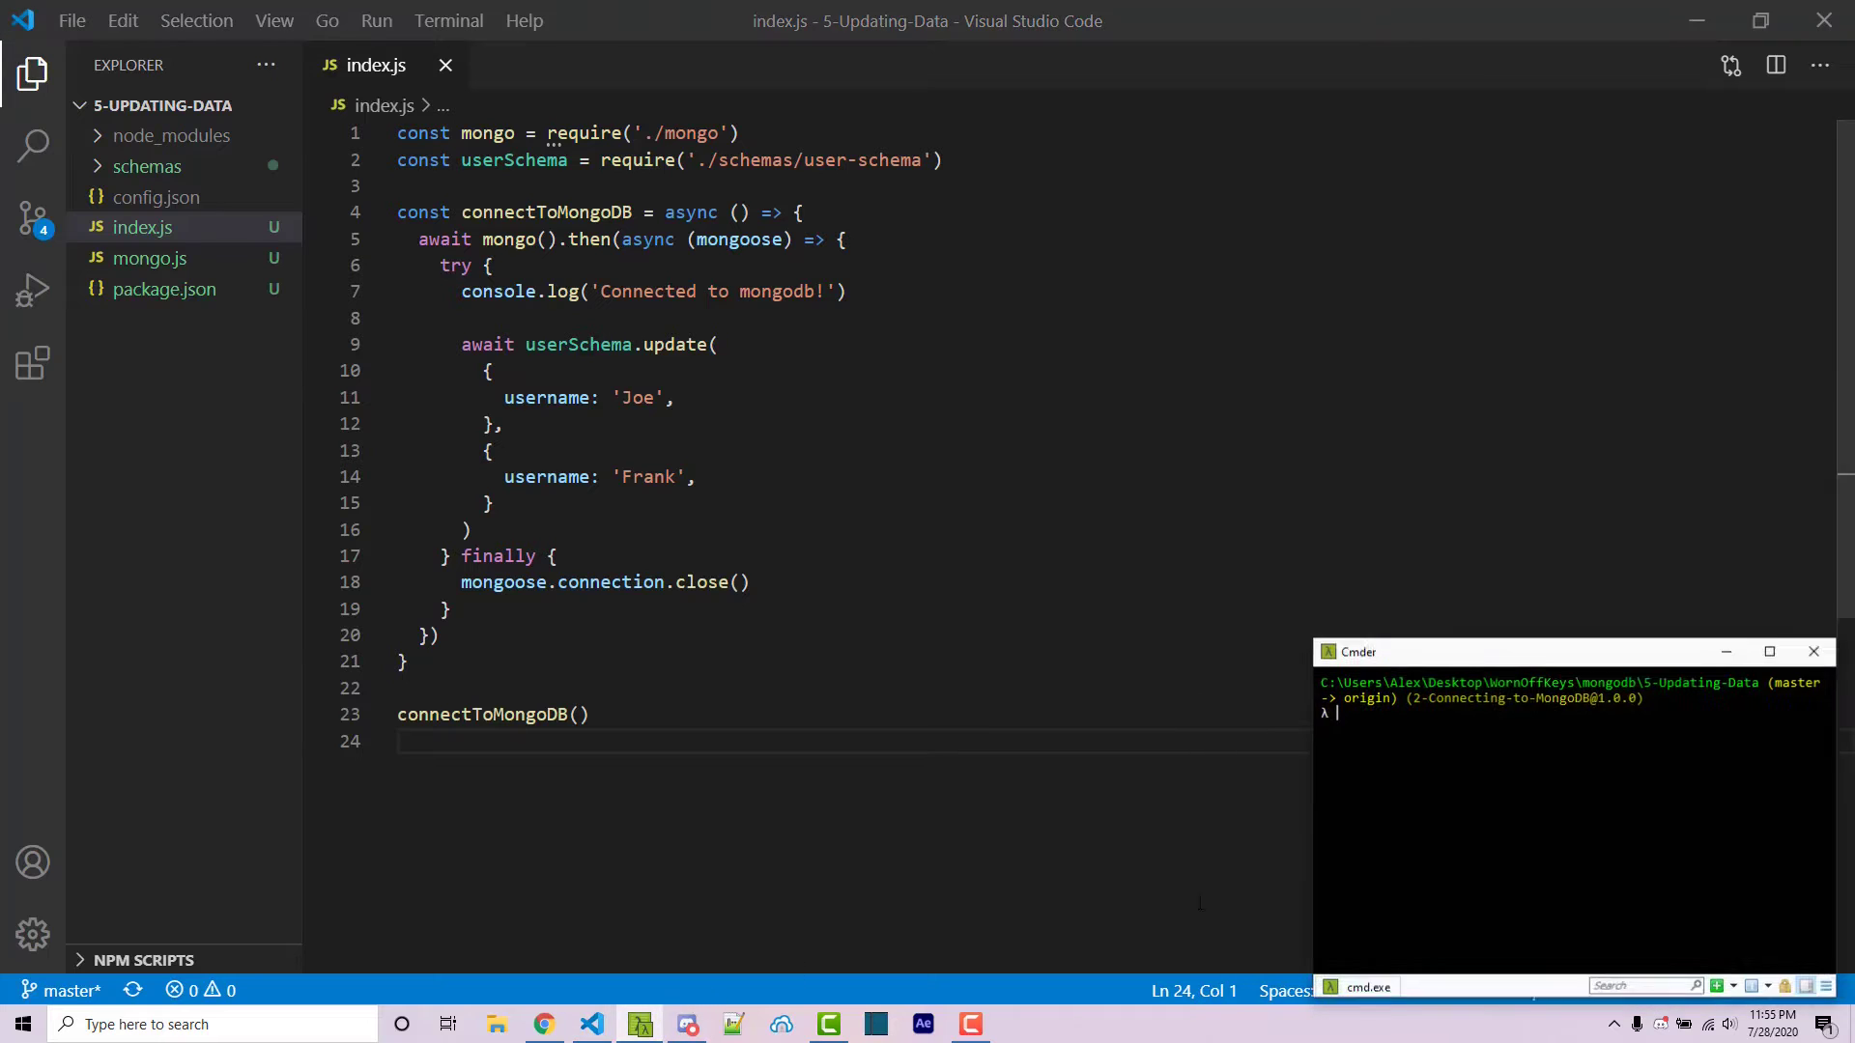
type("node index.js")
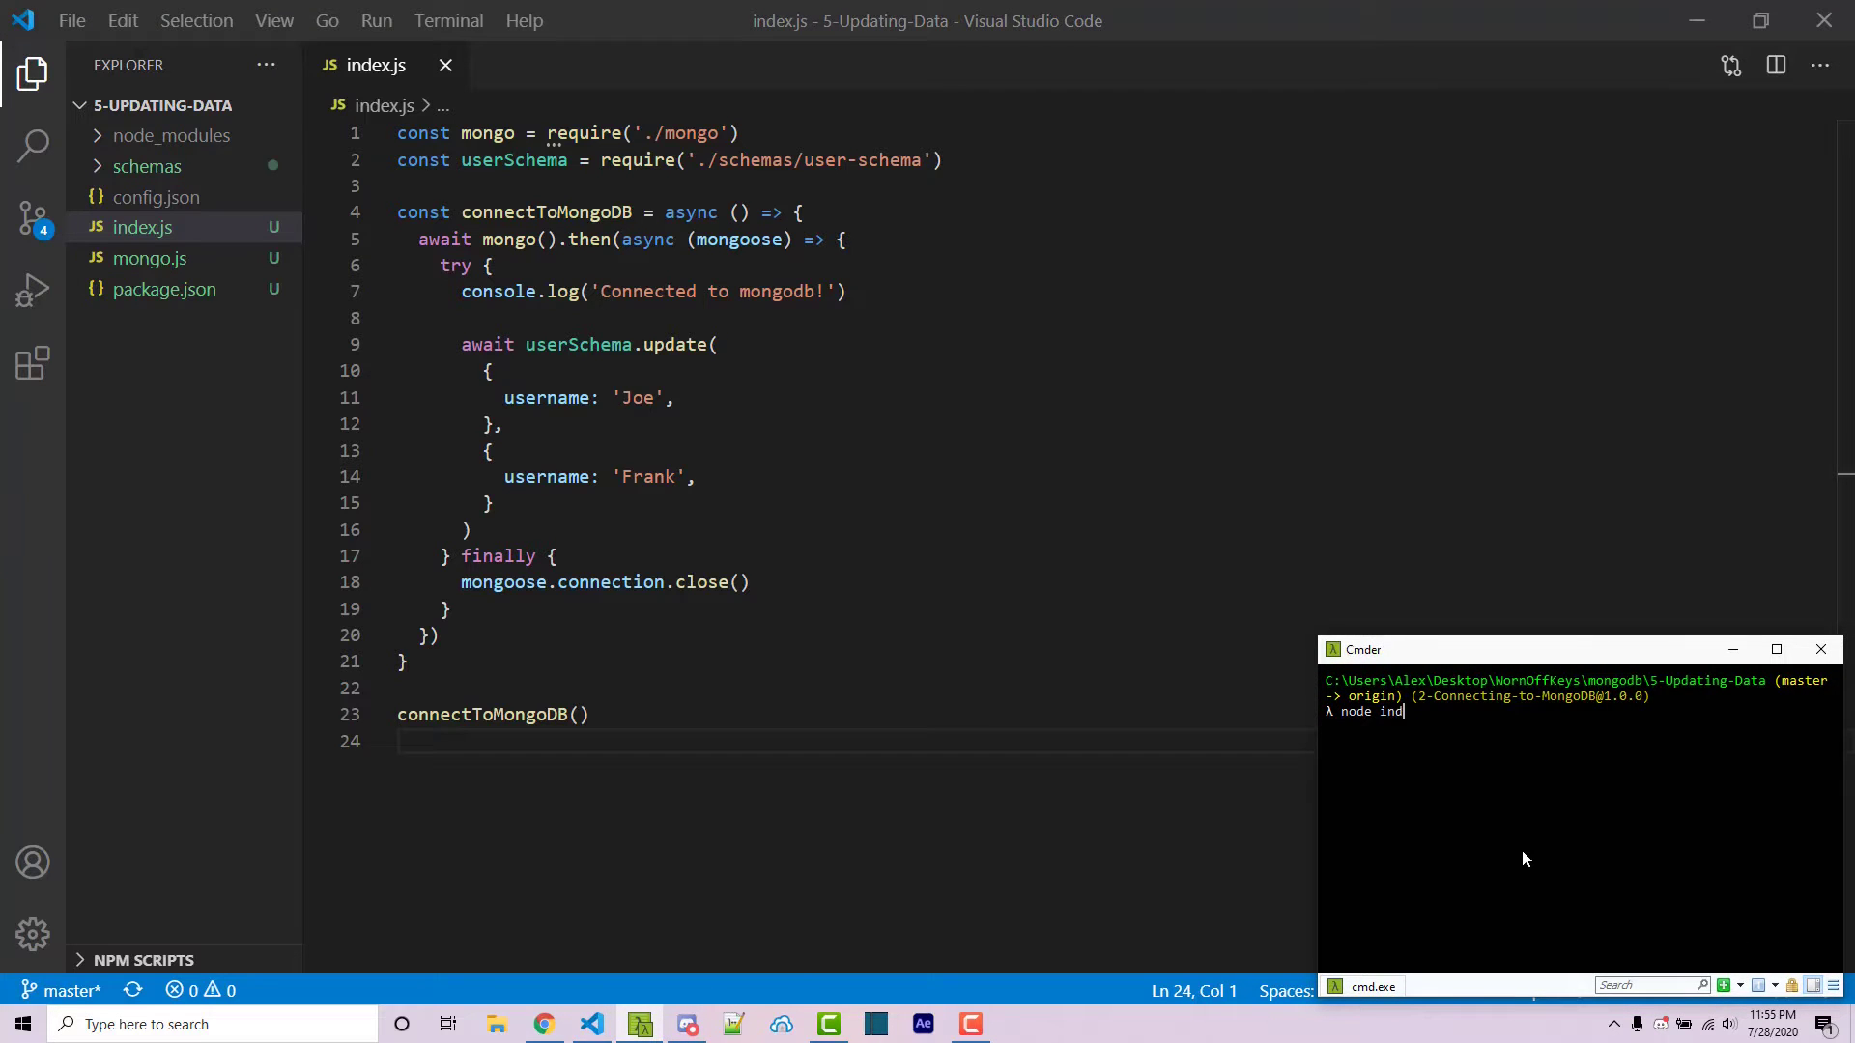
key("Return")
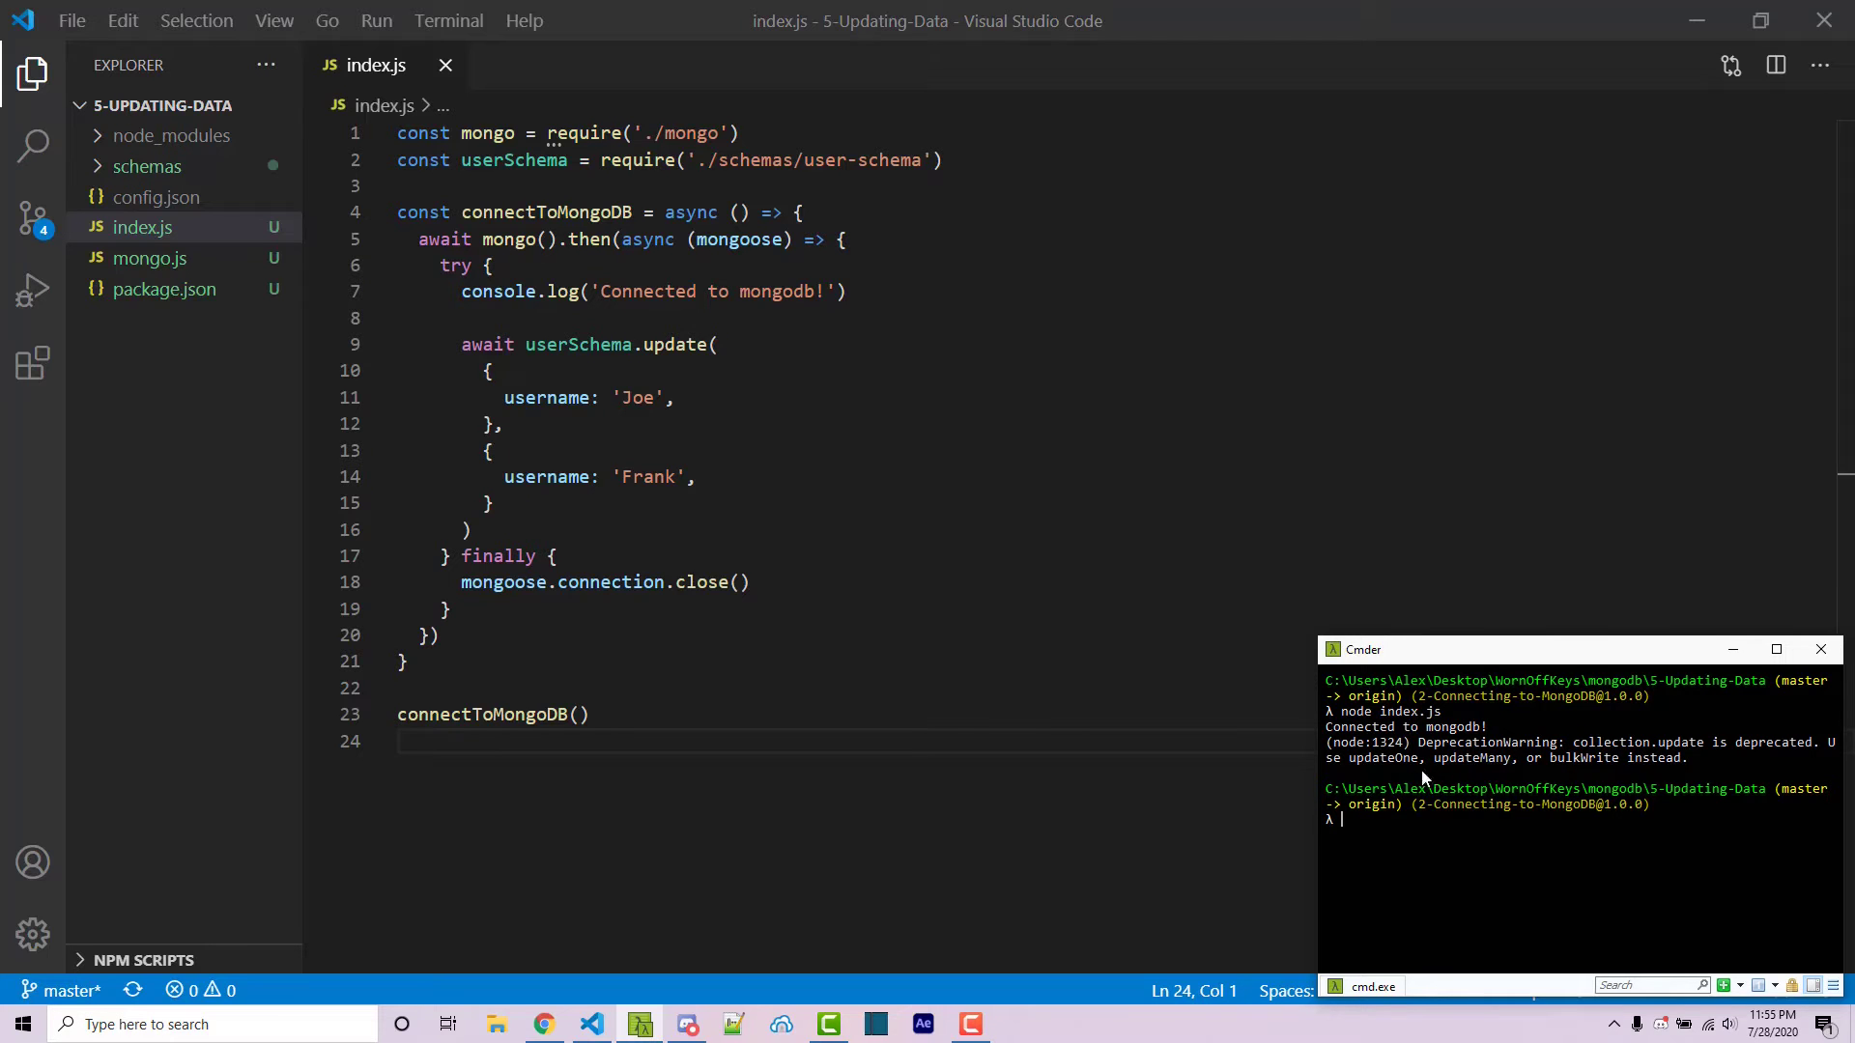
left_click(543, 1025)
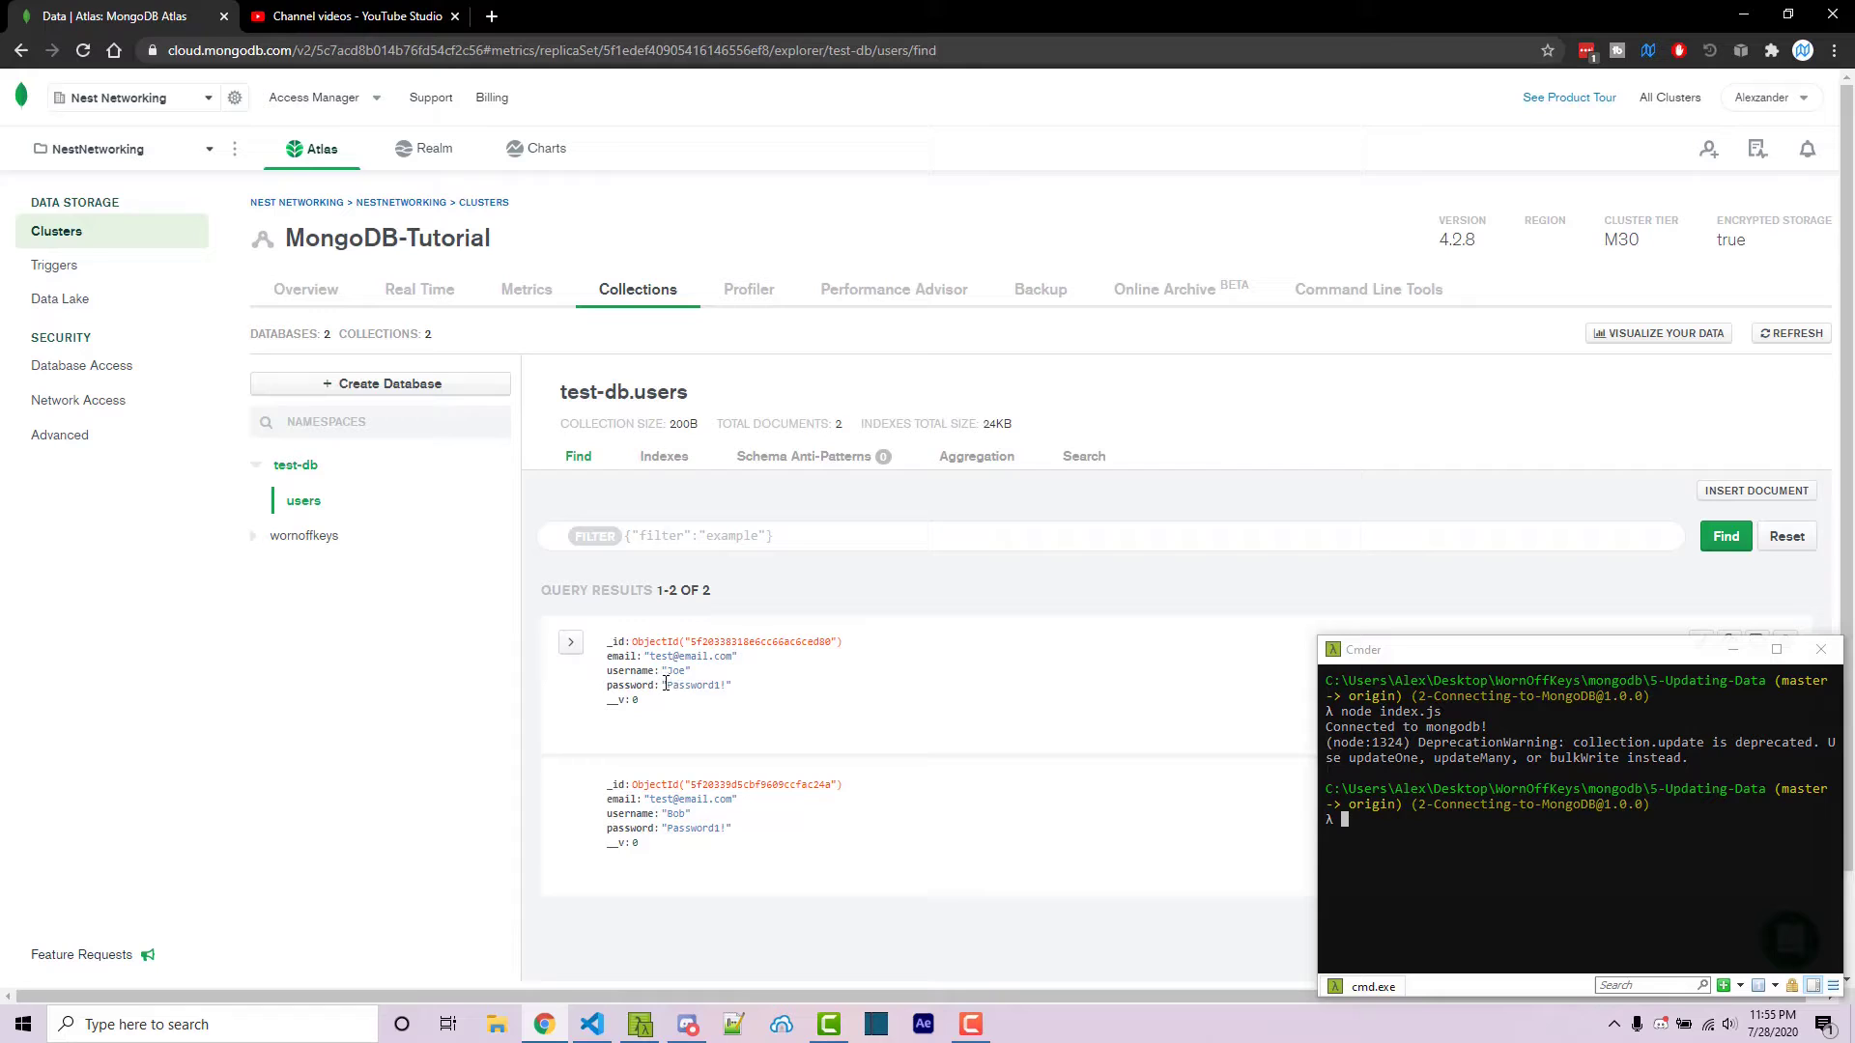
left_click(1726, 536)
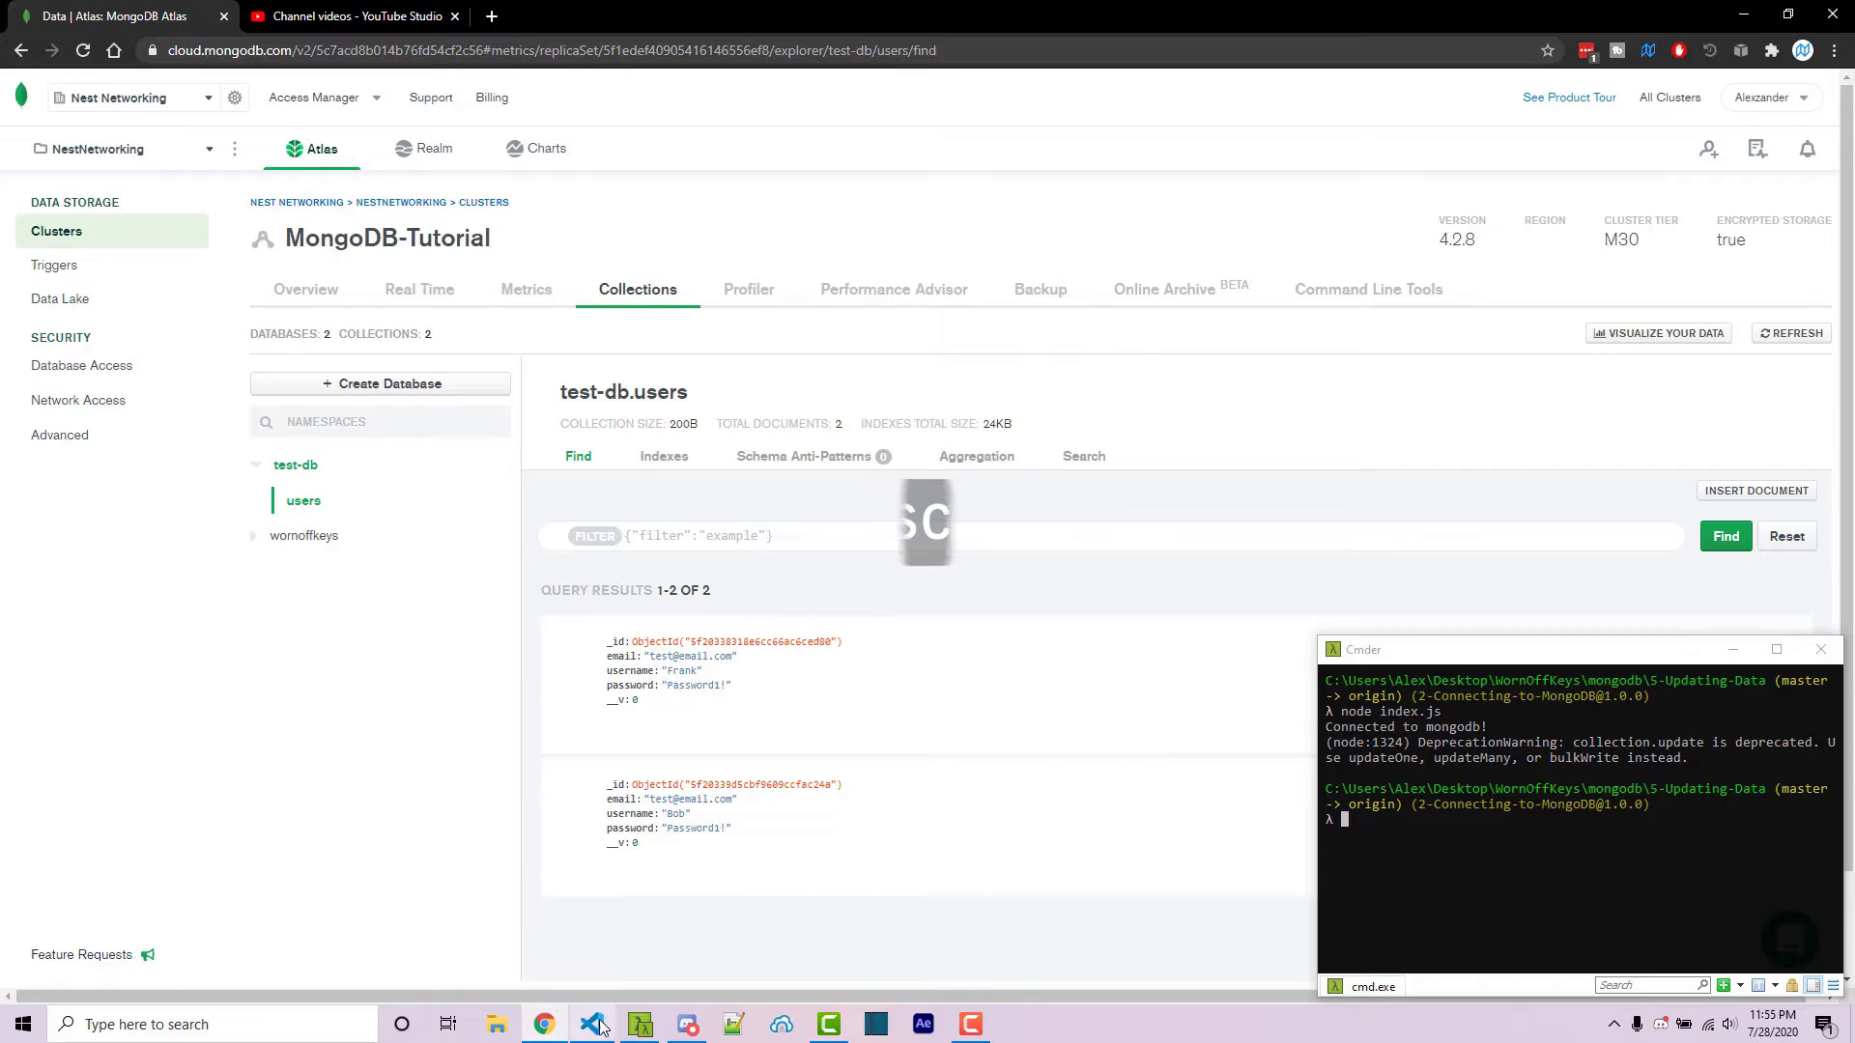
left_click(595, 1025)
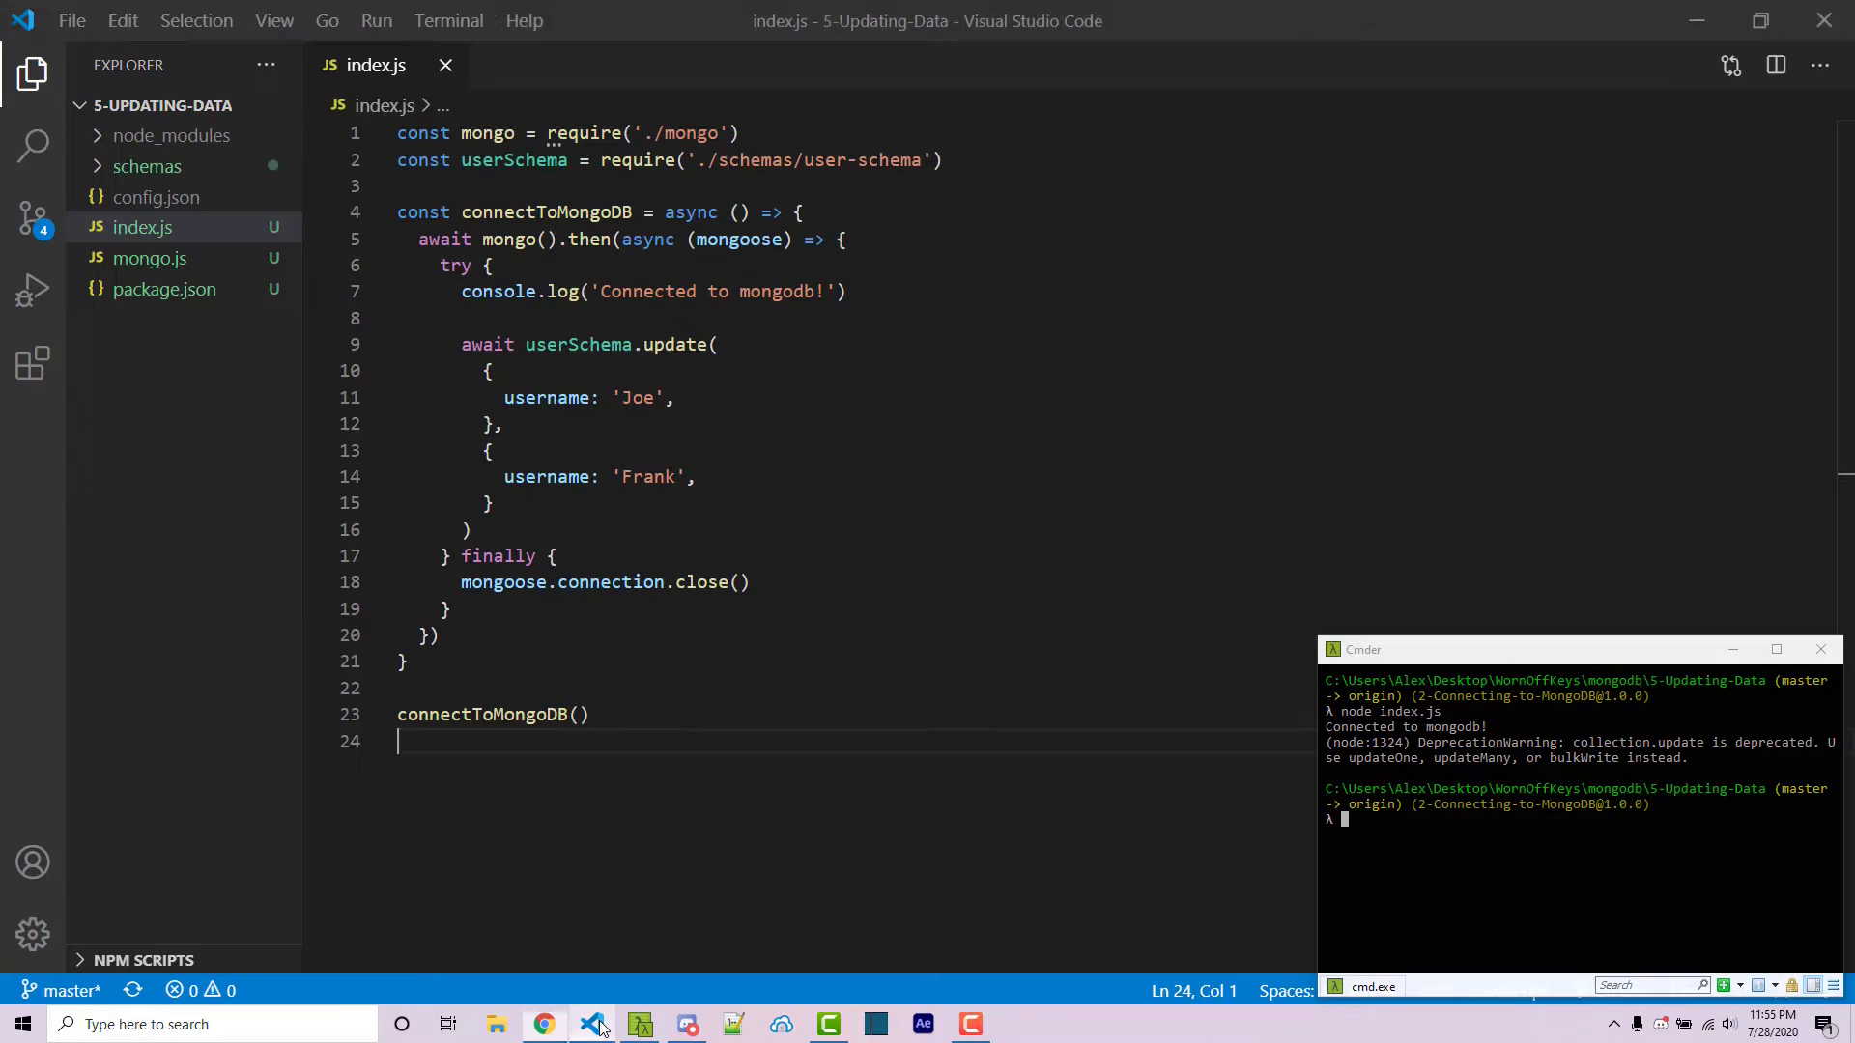
Change the userSchema.update call to updateOne and save index.js
left_click(1480, 804)
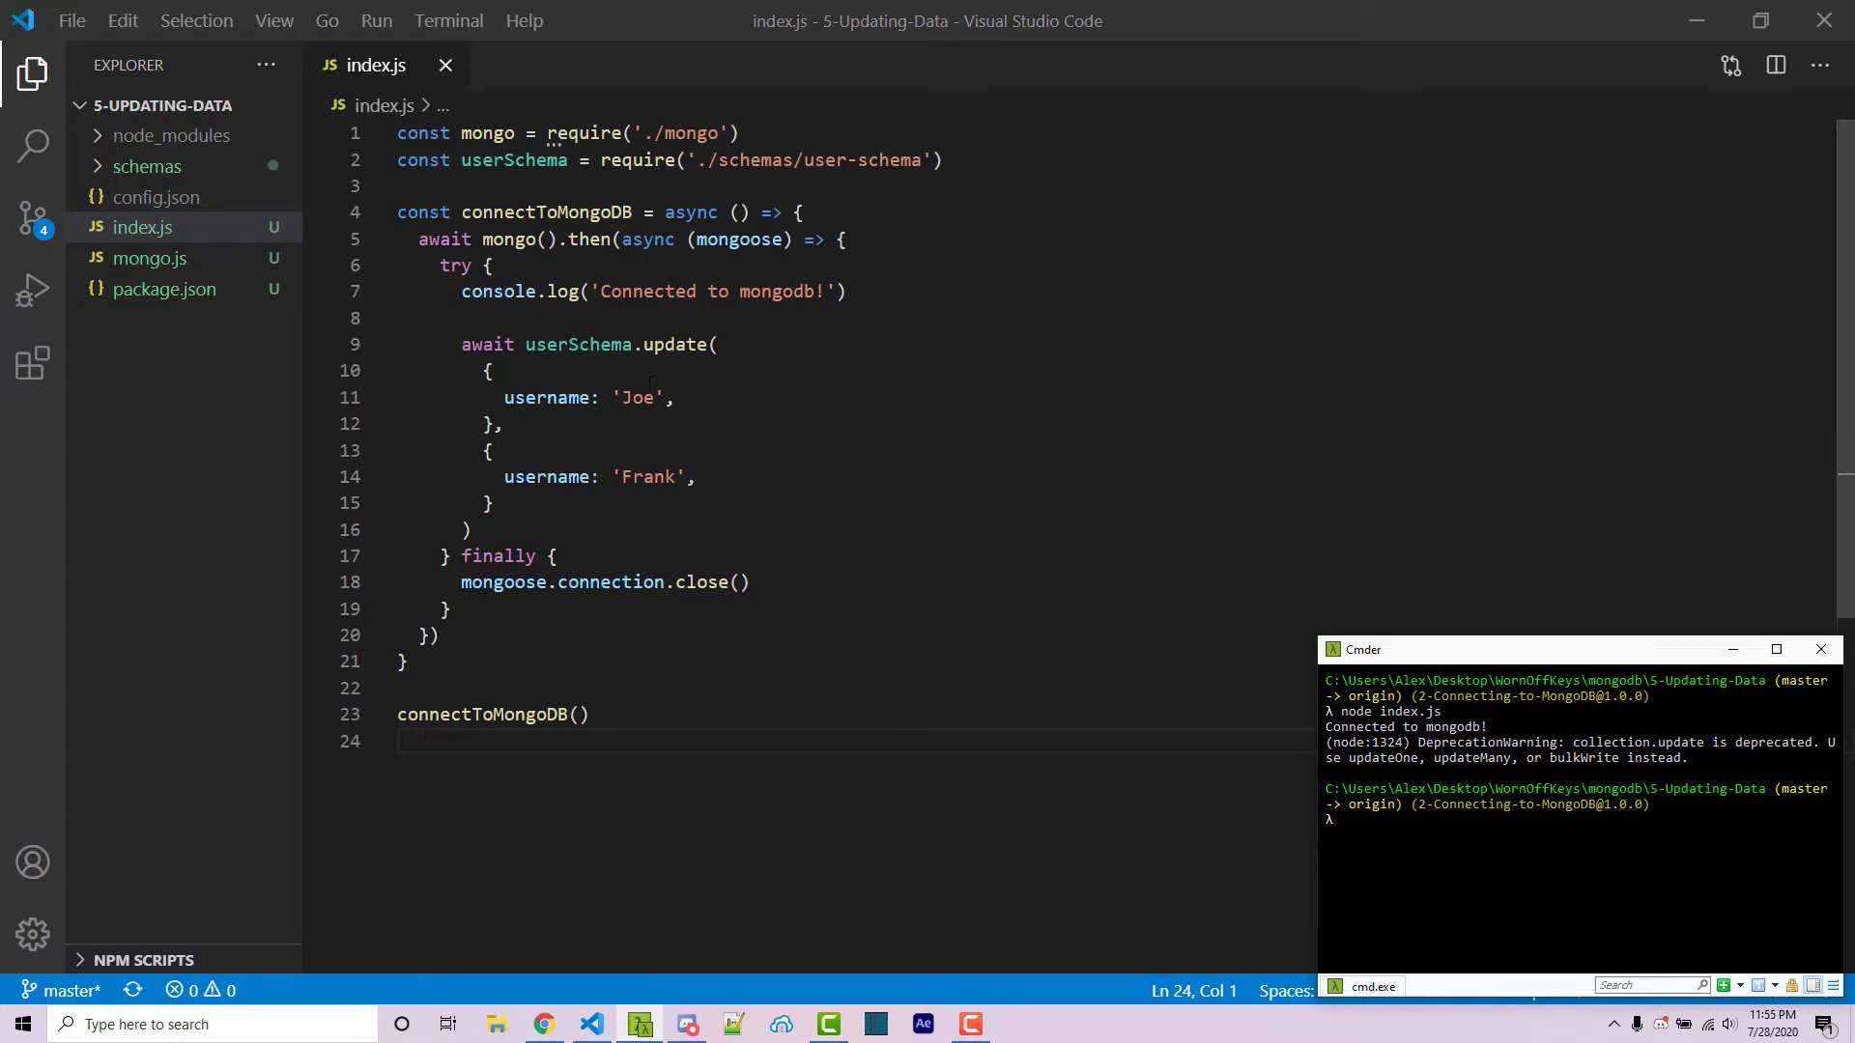
double_click(671, 345)
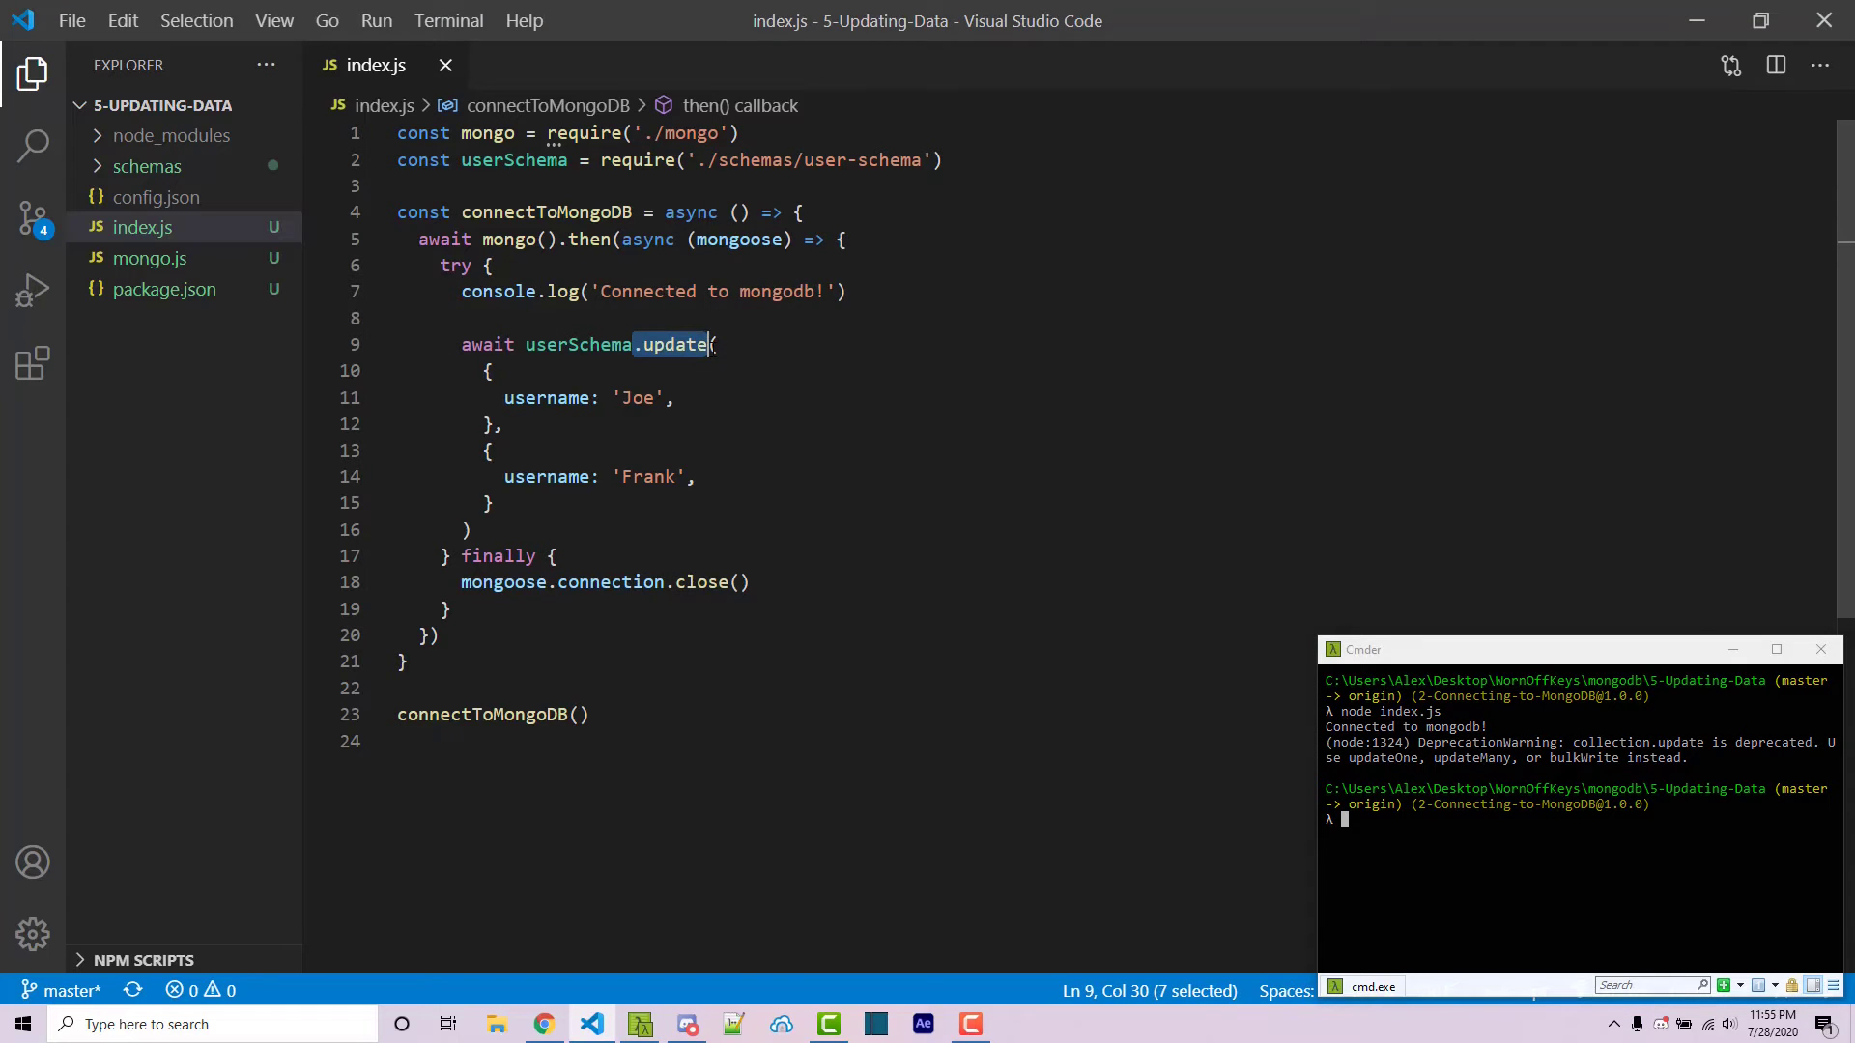
left_click(708, 345)
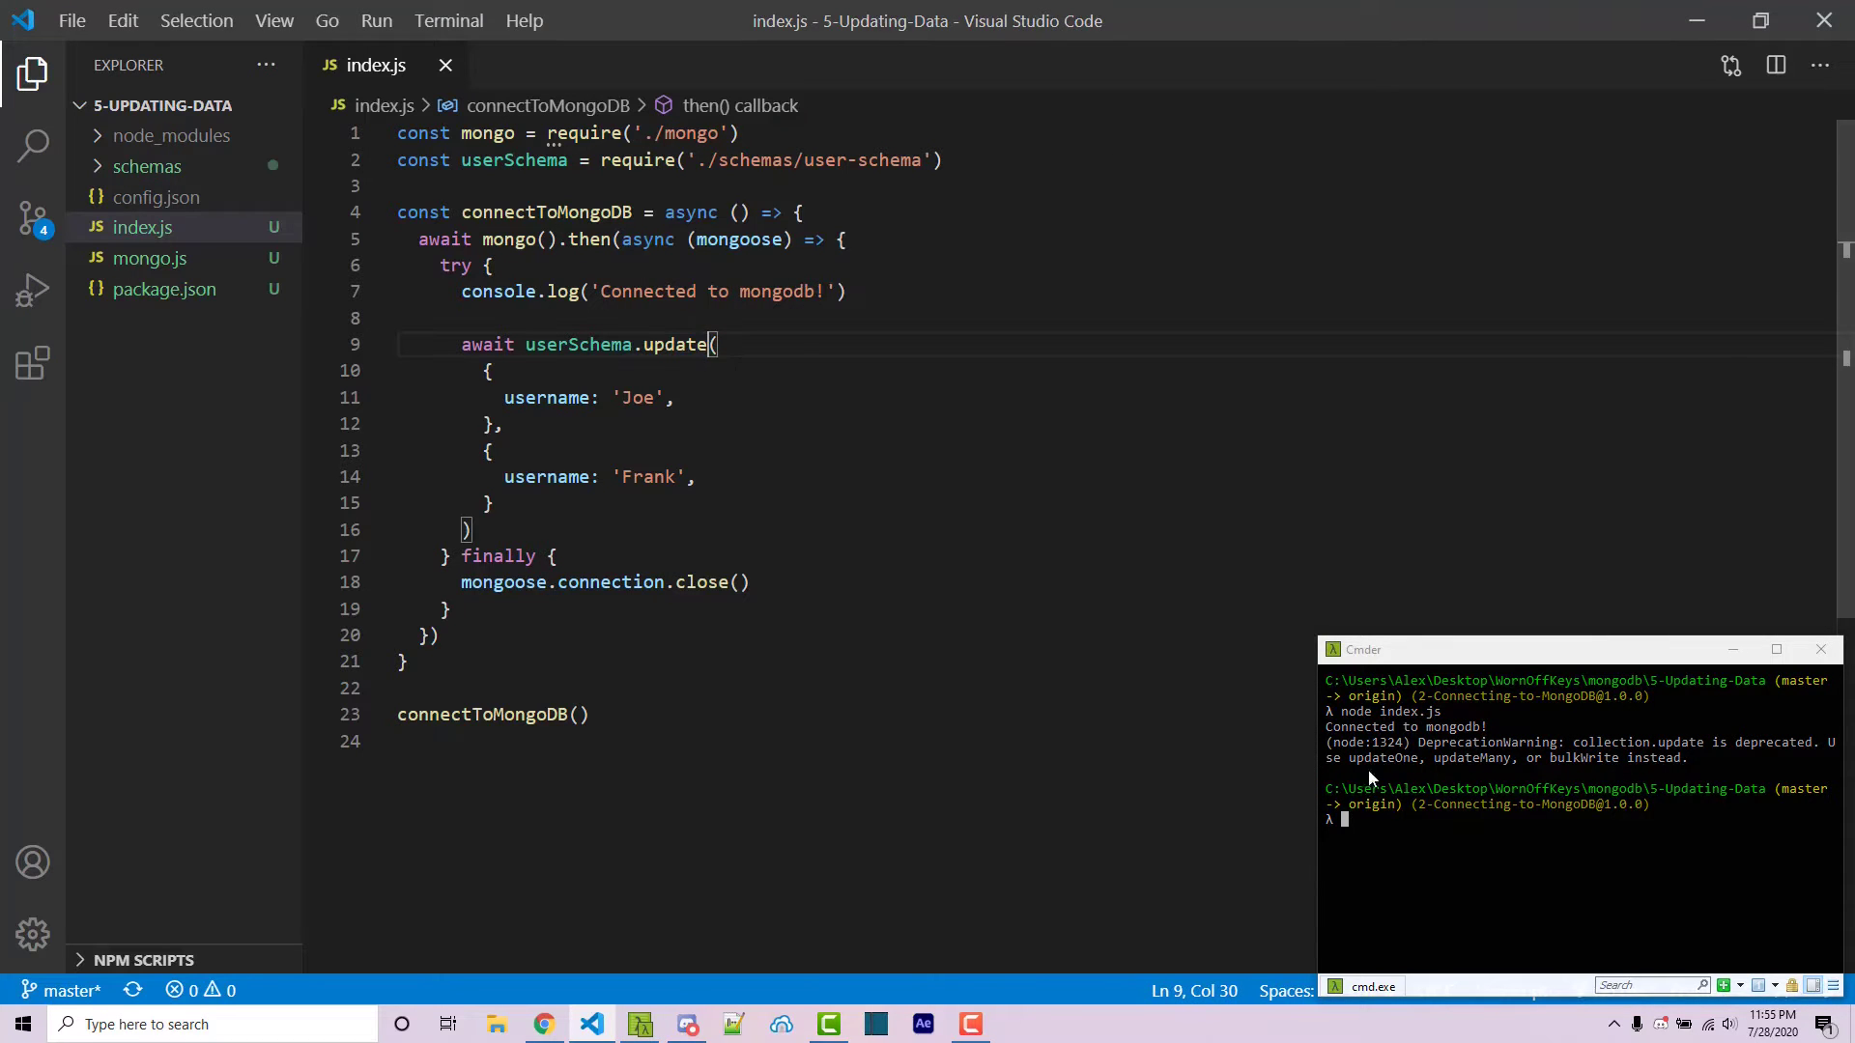
left_click(1368, 769)
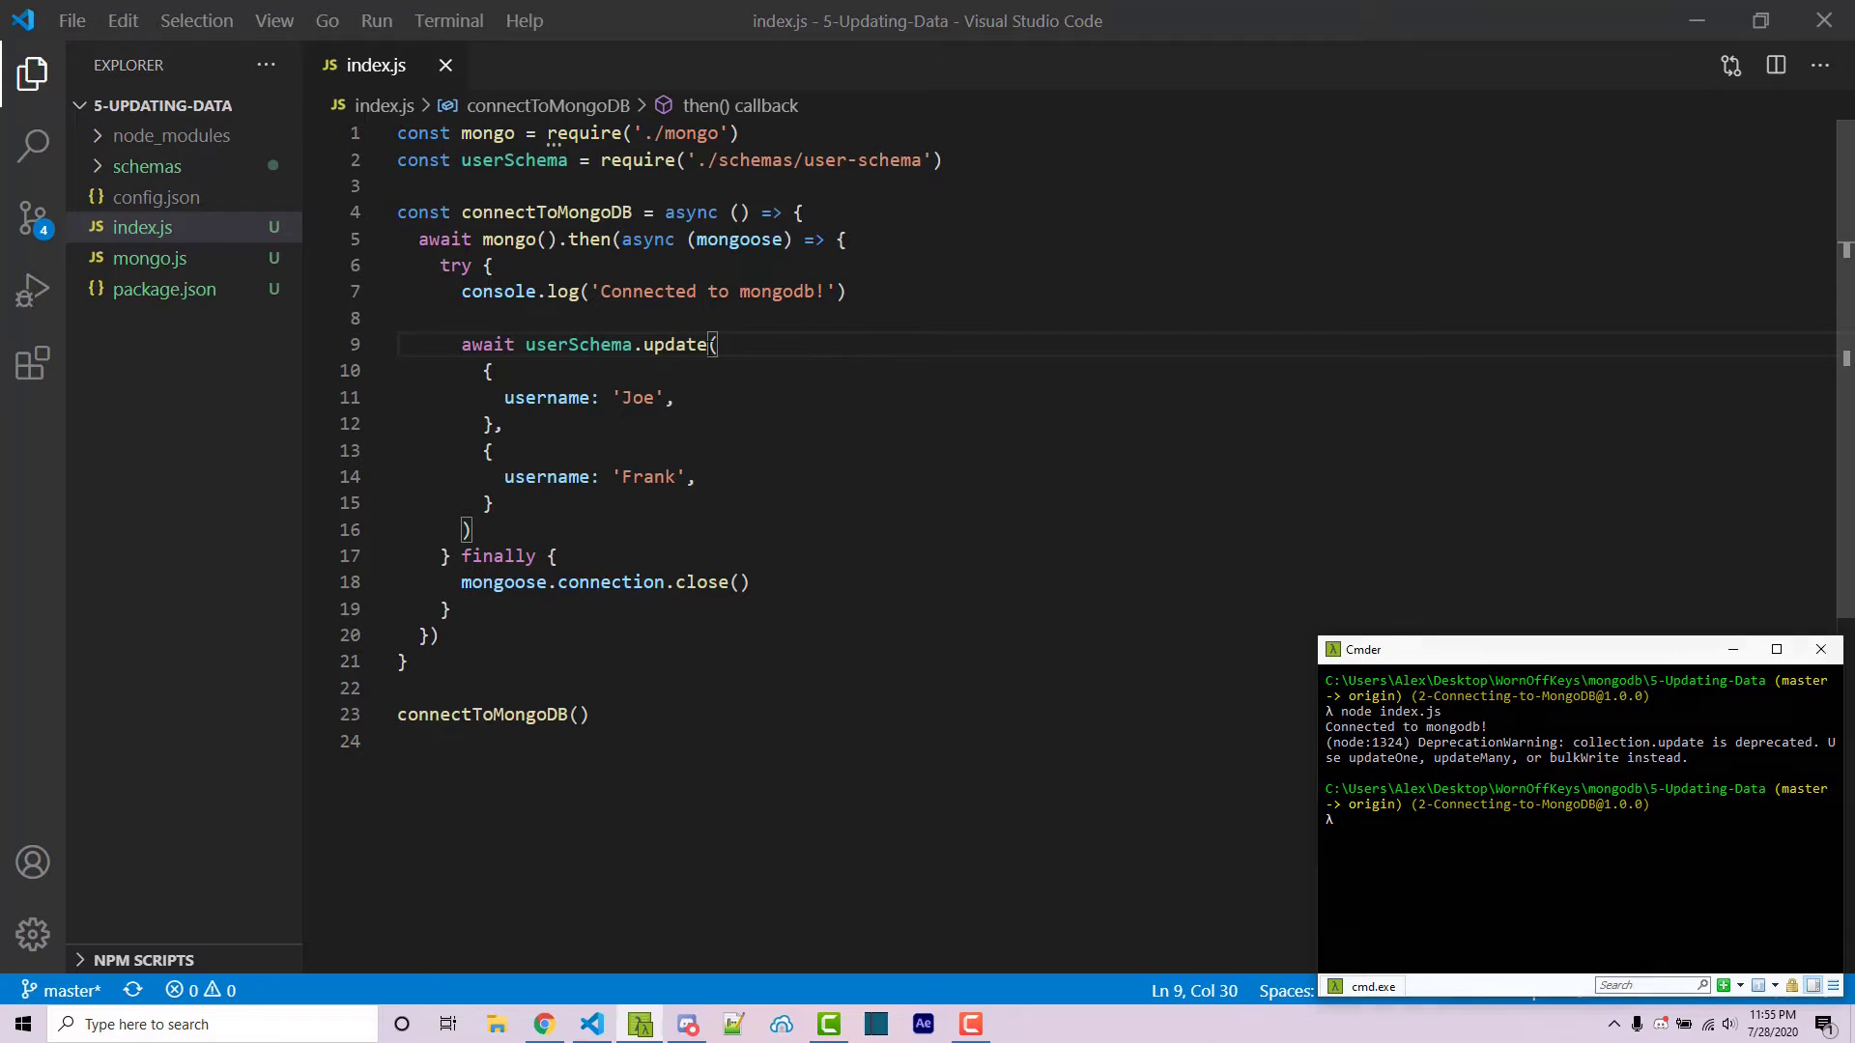
key("alt+Tab")
type("O")
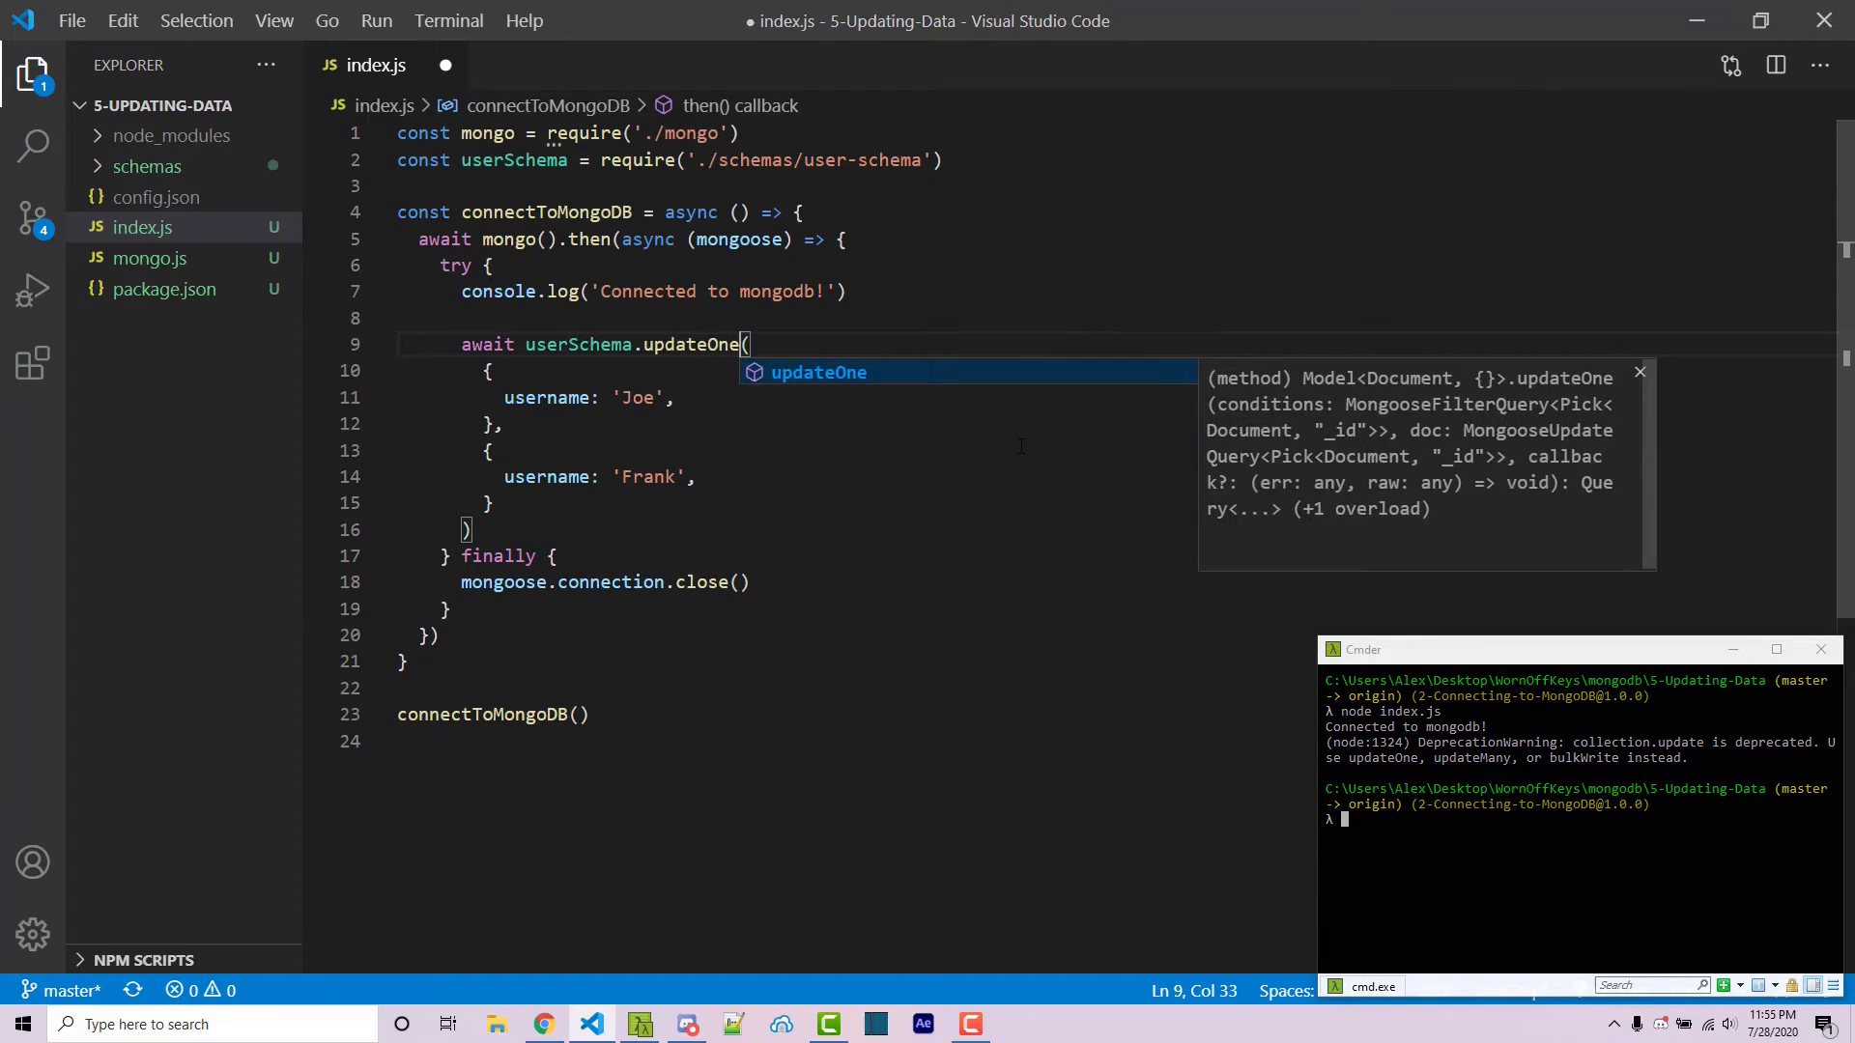
key("Tab")
key("ctrl+End")
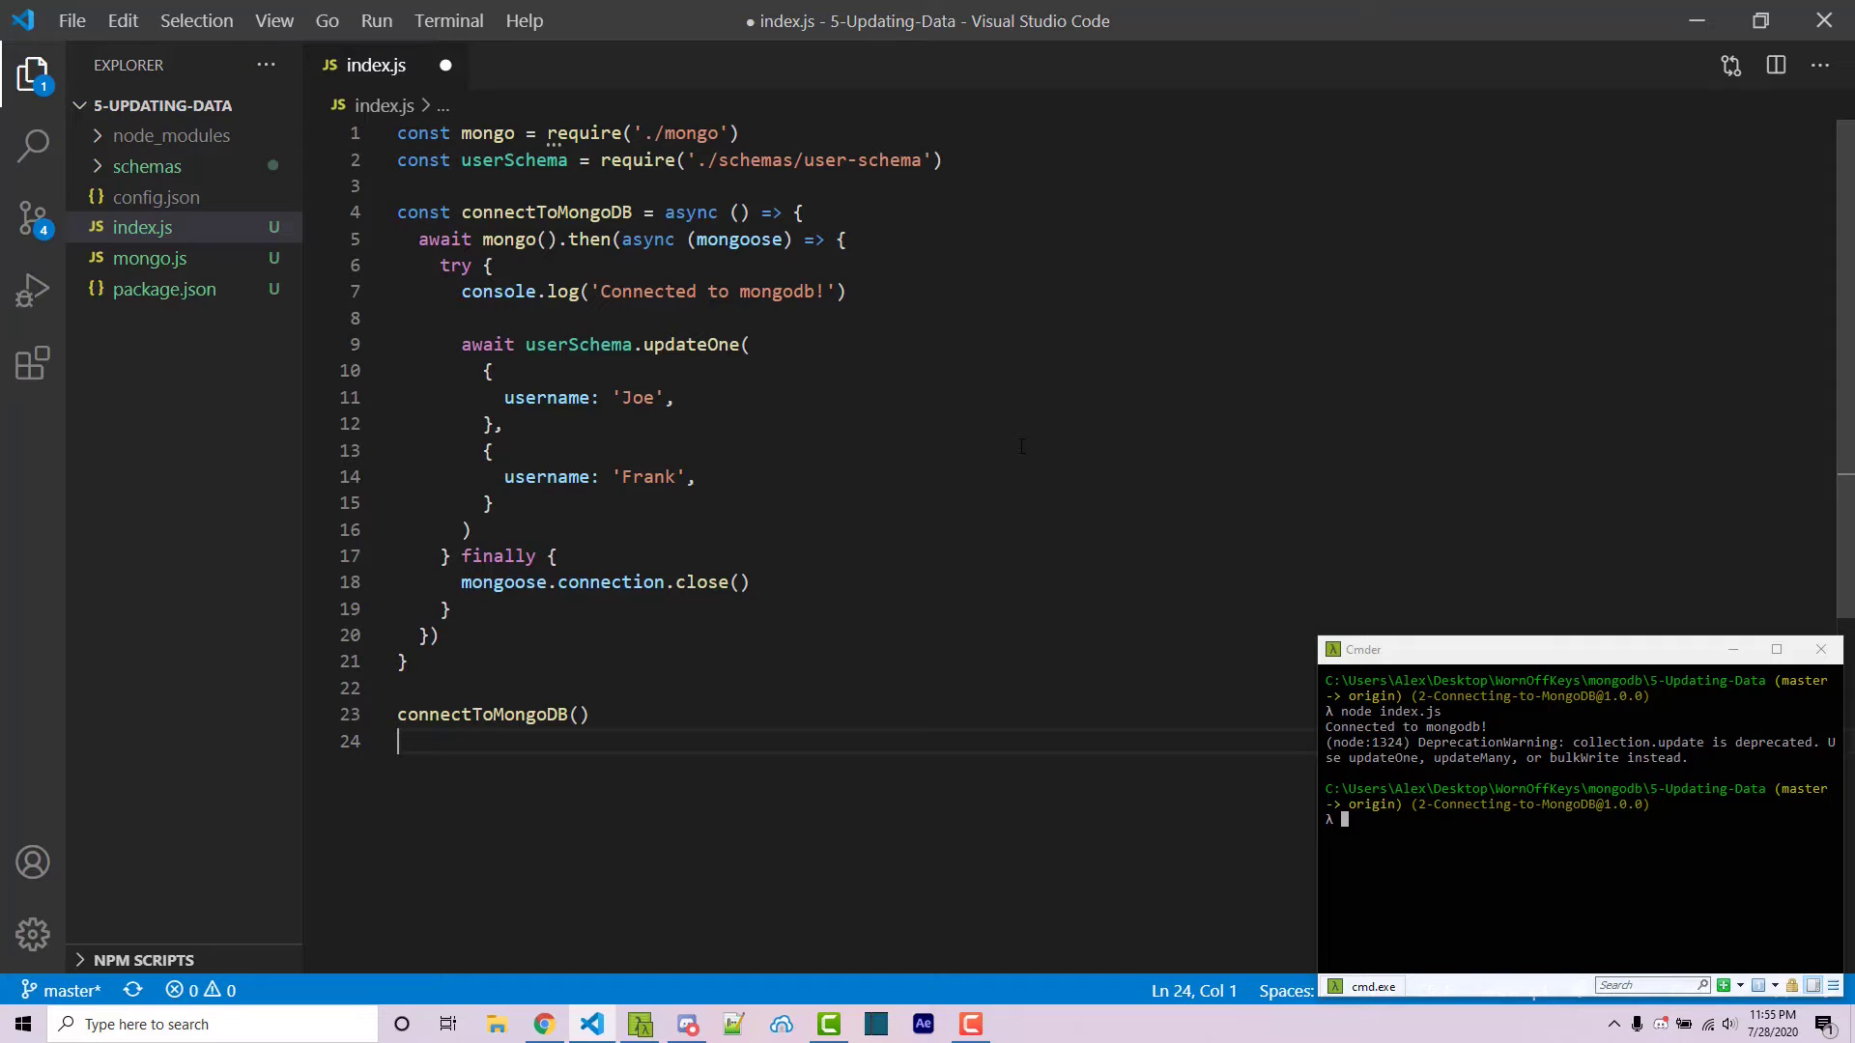
key("ctrl+s")
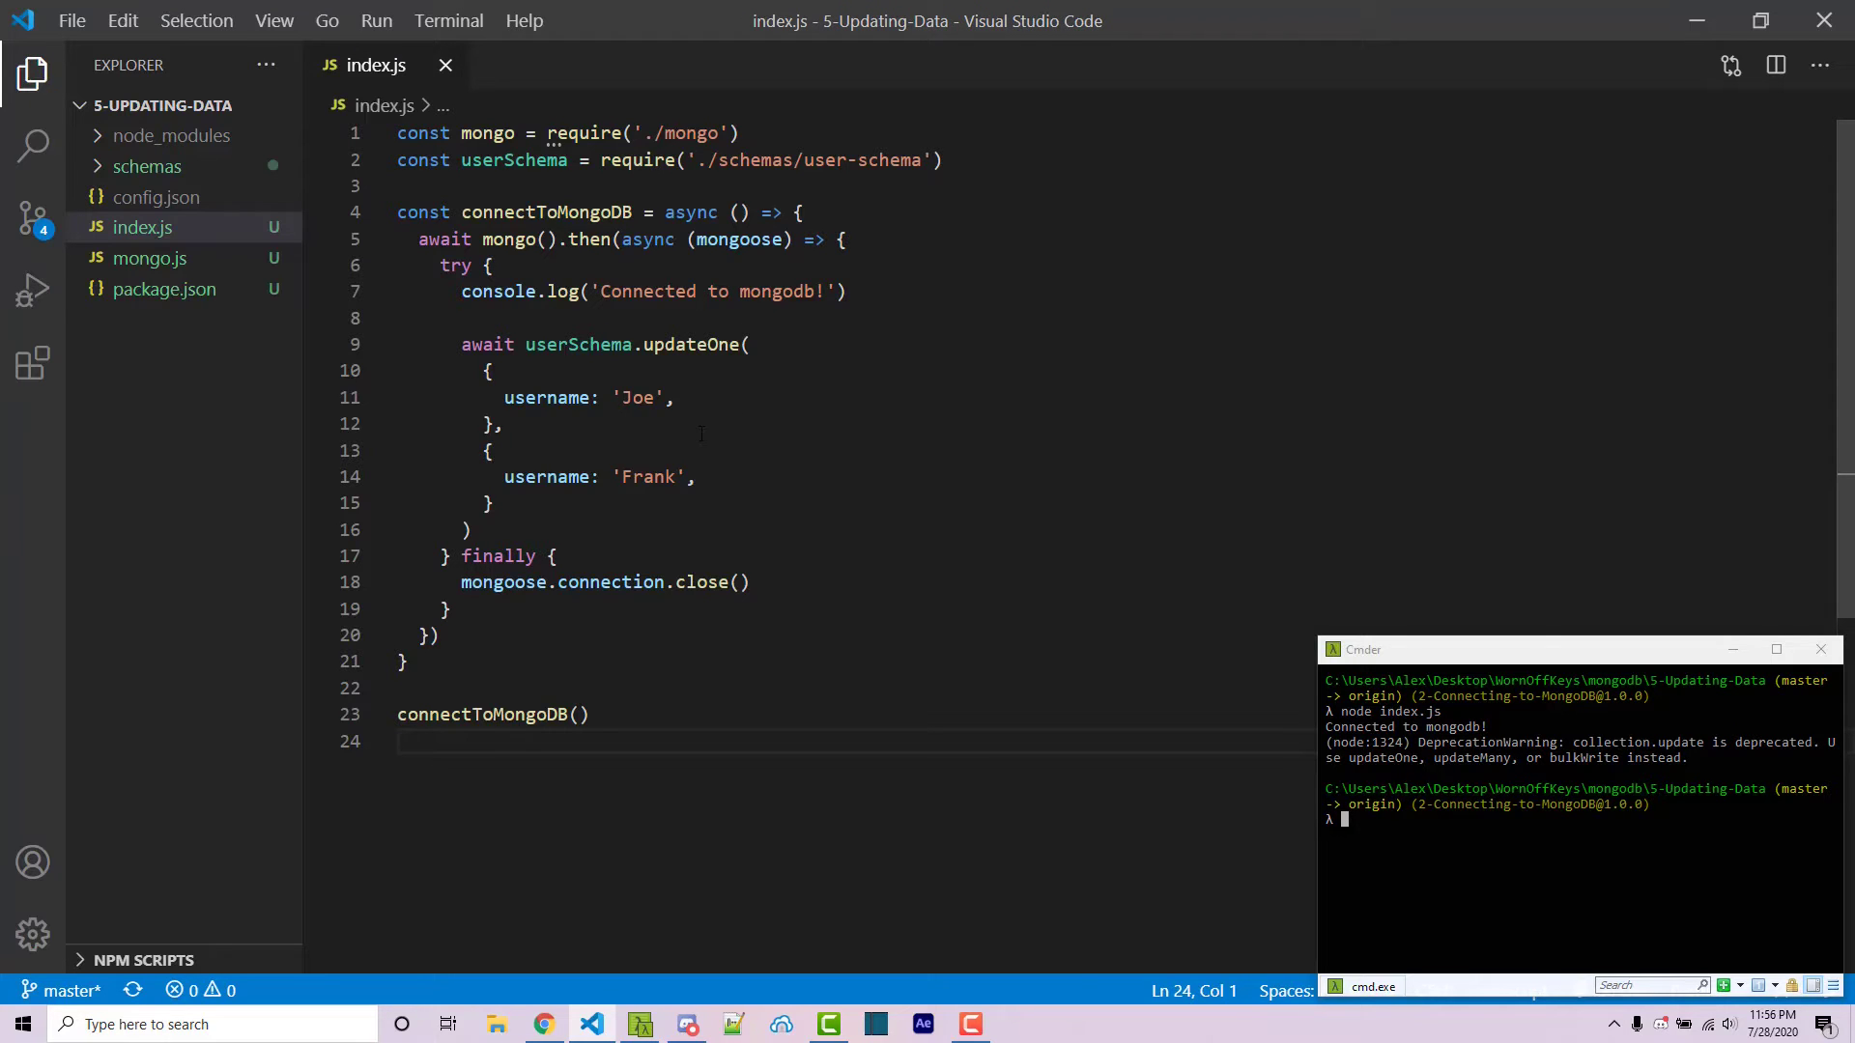
Swap the usernames to filter 'Frank' and set 'Joe', save, and rerun node index.js
double_click(639, 398)
type("Frank")
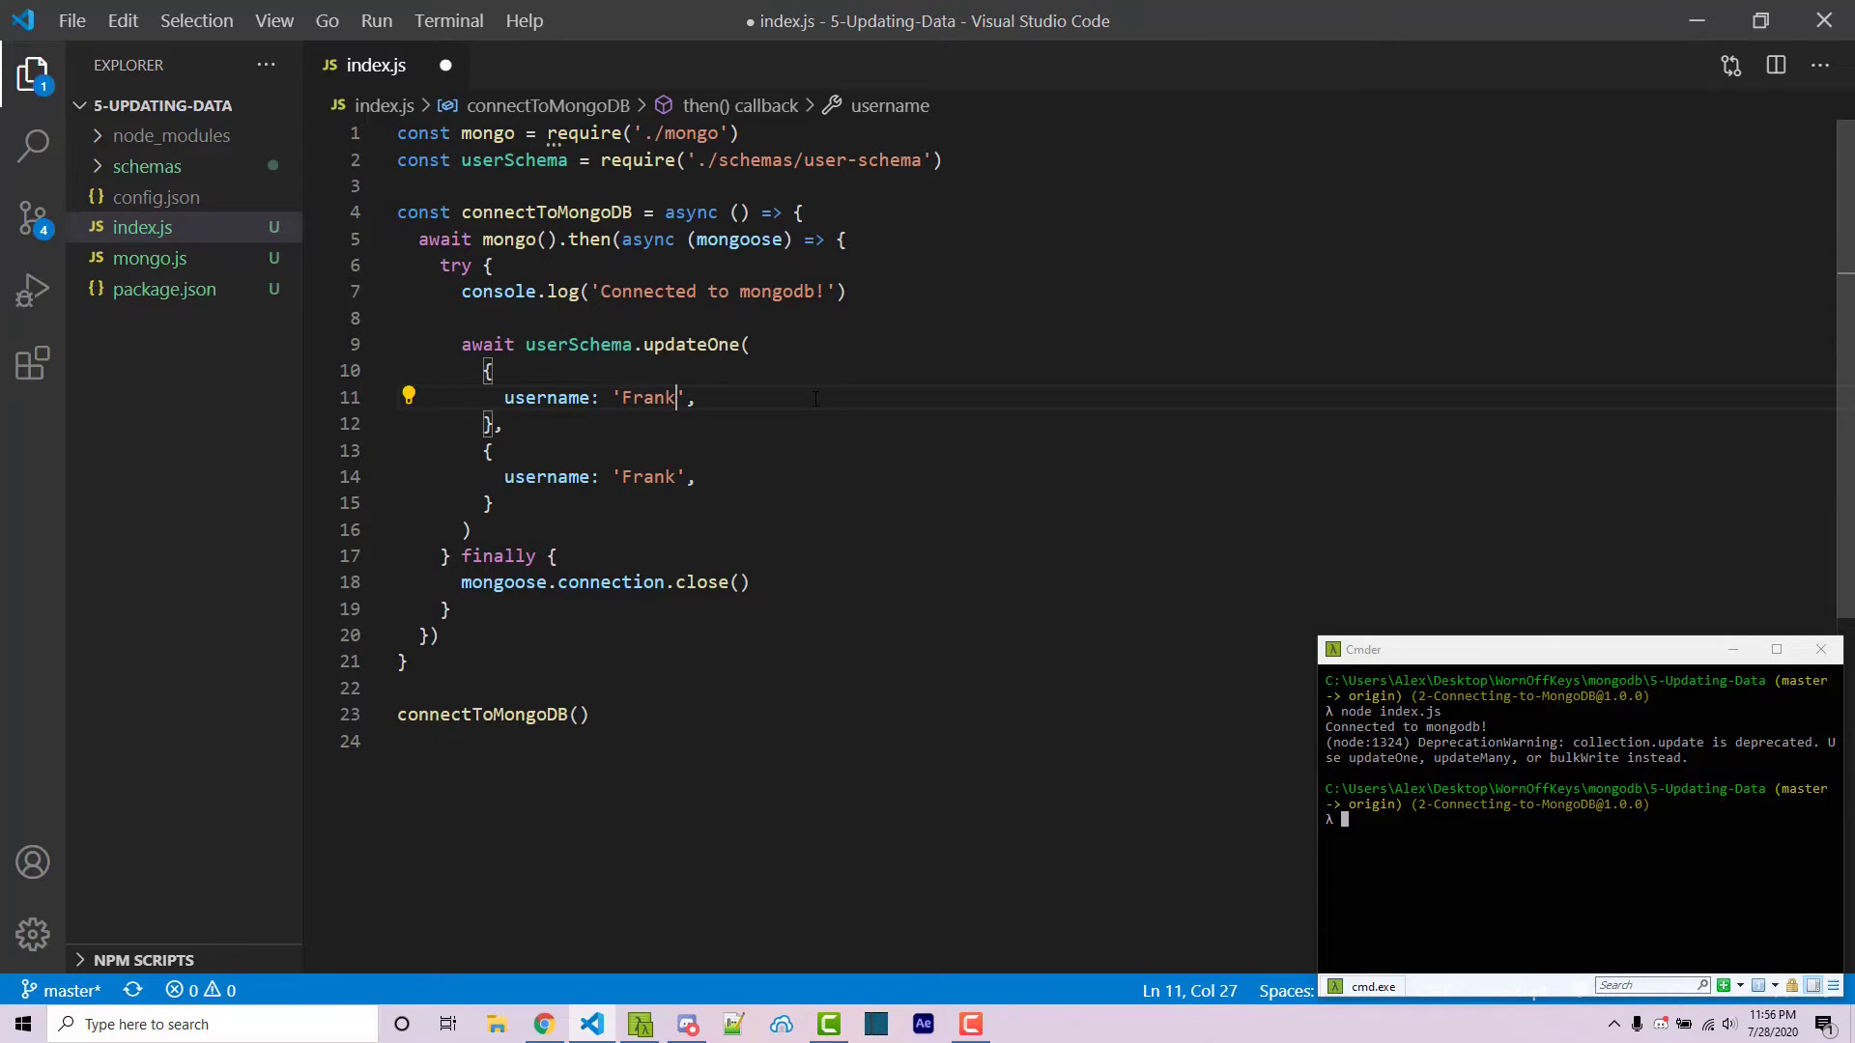
key("Down")
key("Down")
double_click(647, 476)
type("Joe")
key("ctrl+s")
left_click(1510, 833)
type("node")
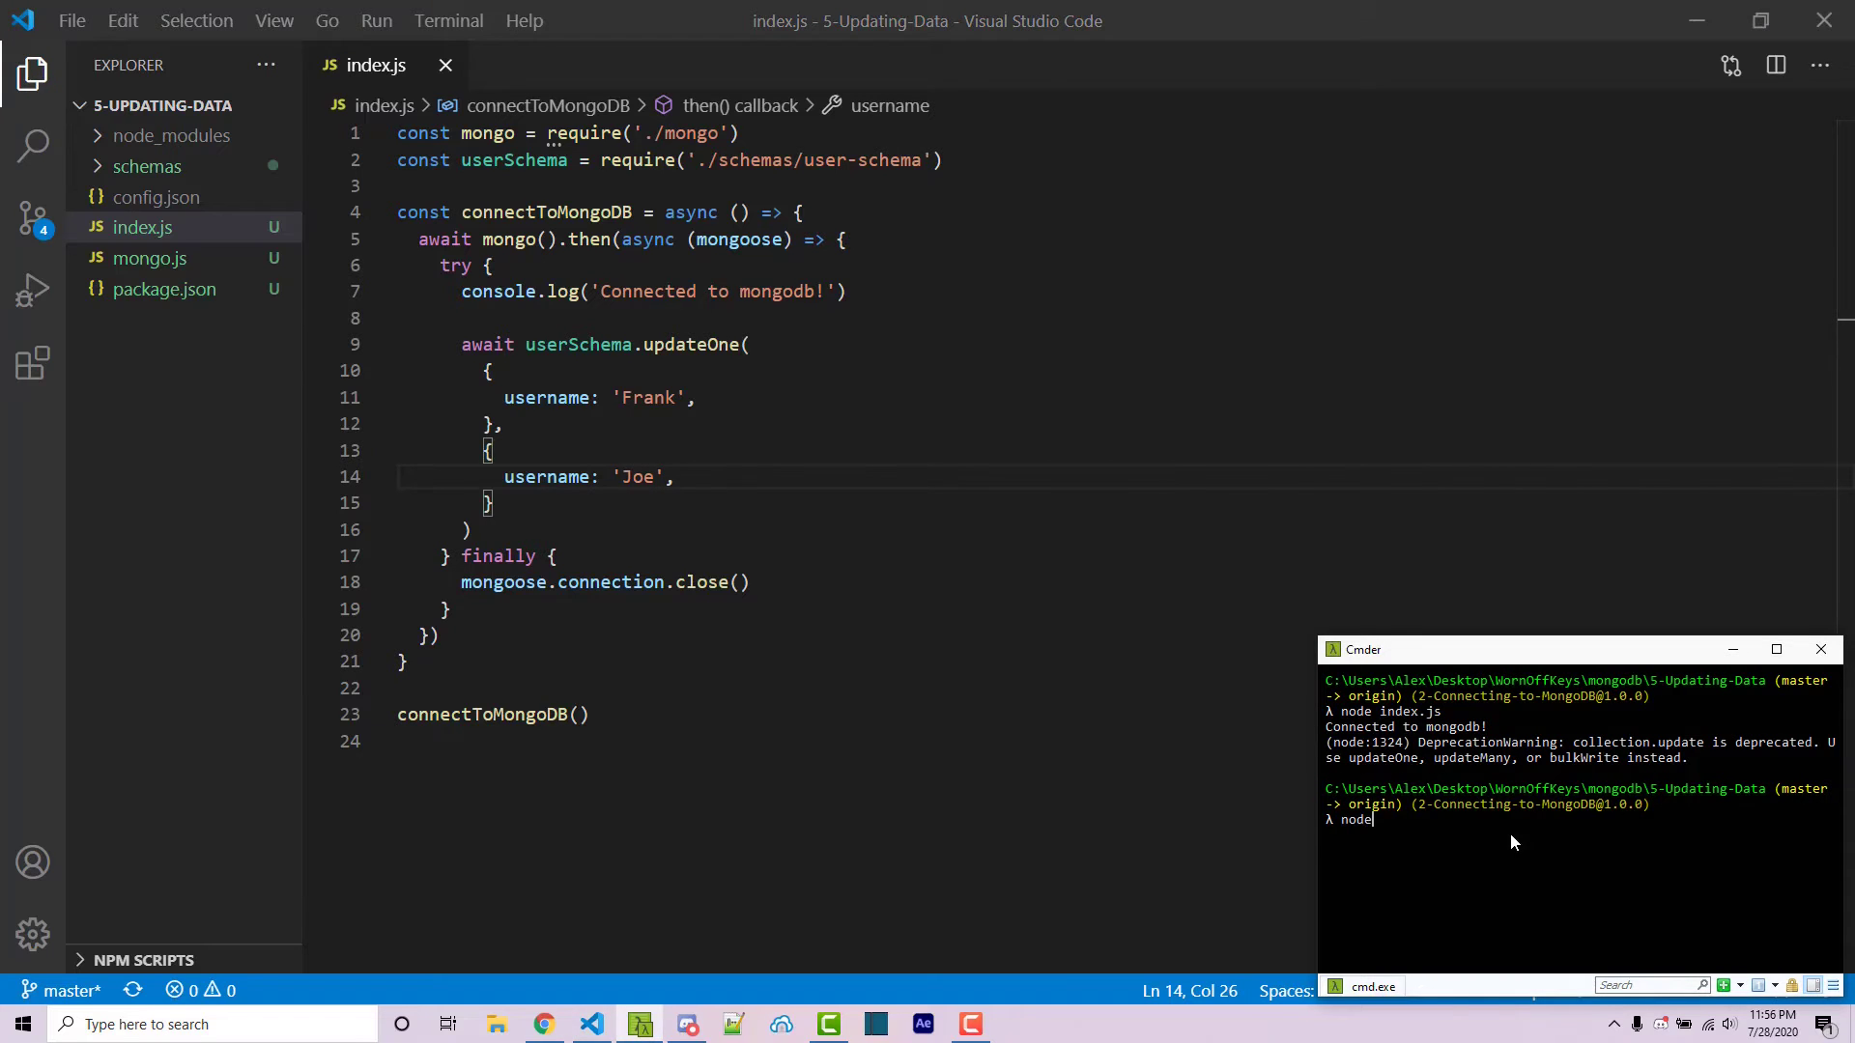
type(" index.js")
key("Return")
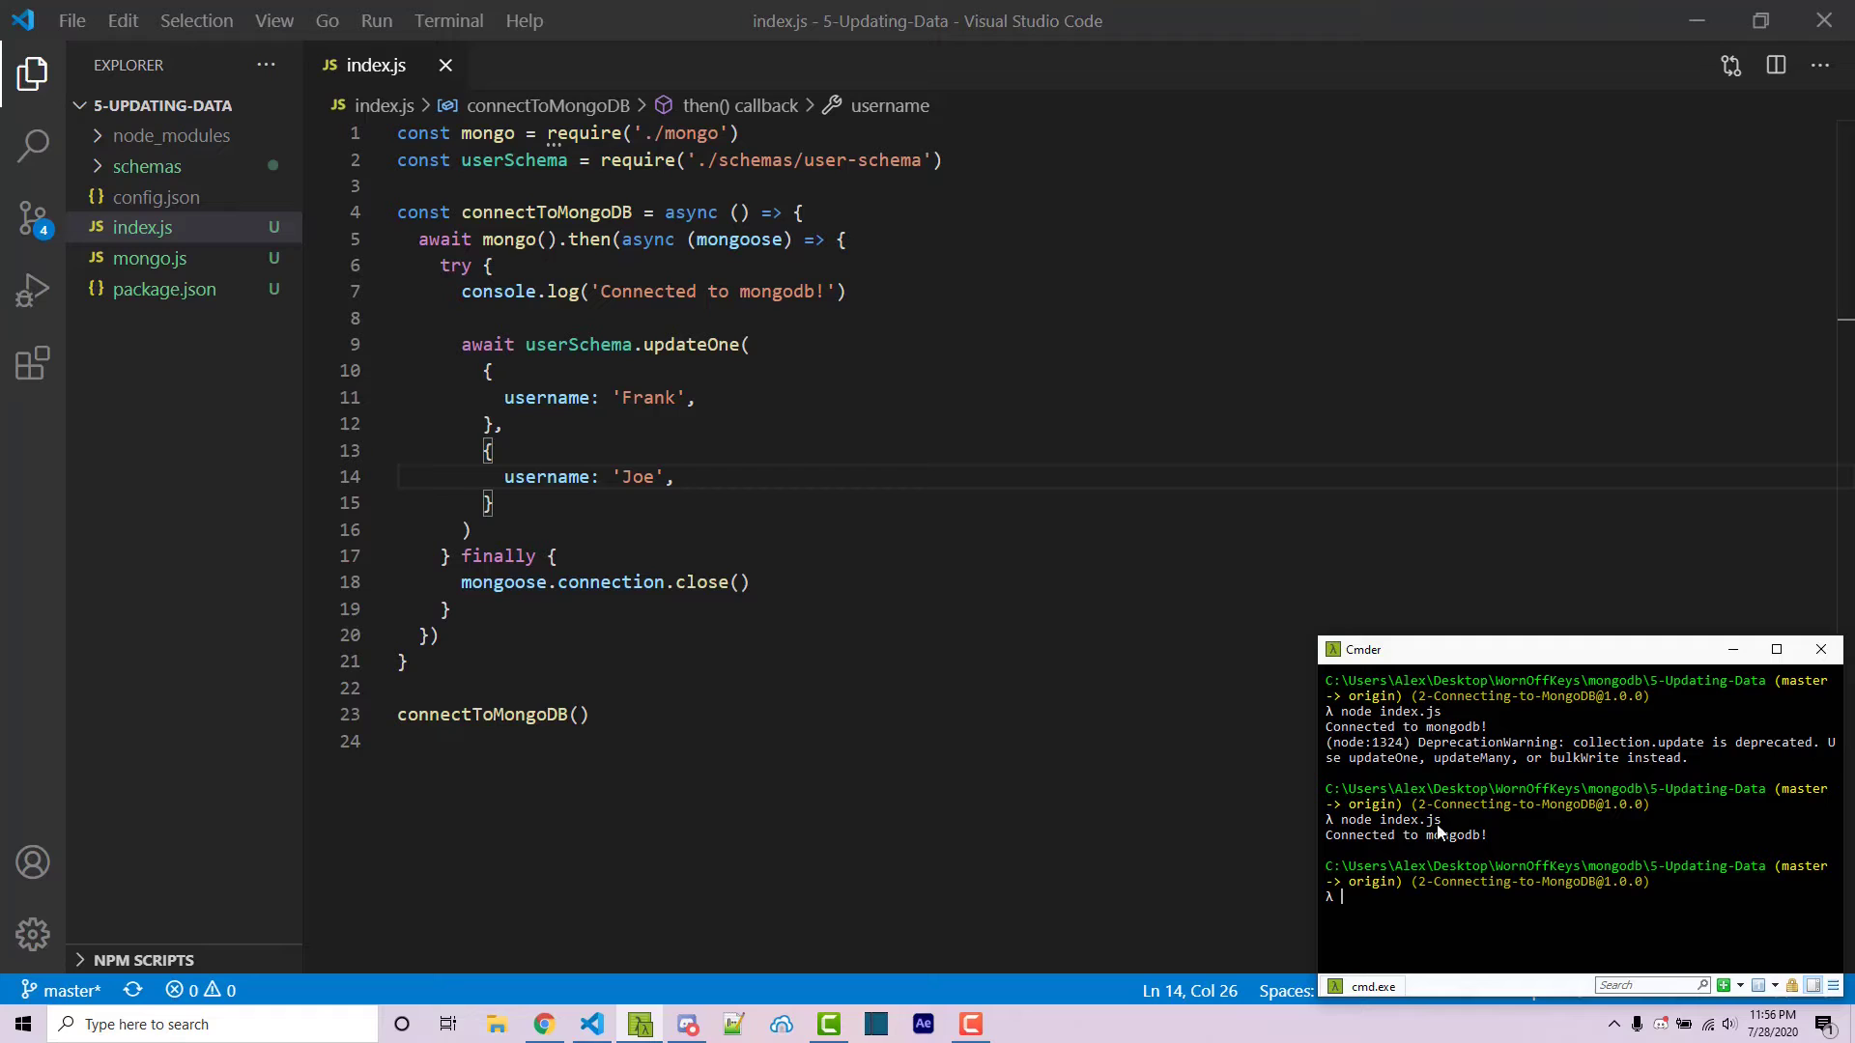
left_click(544, 1025)
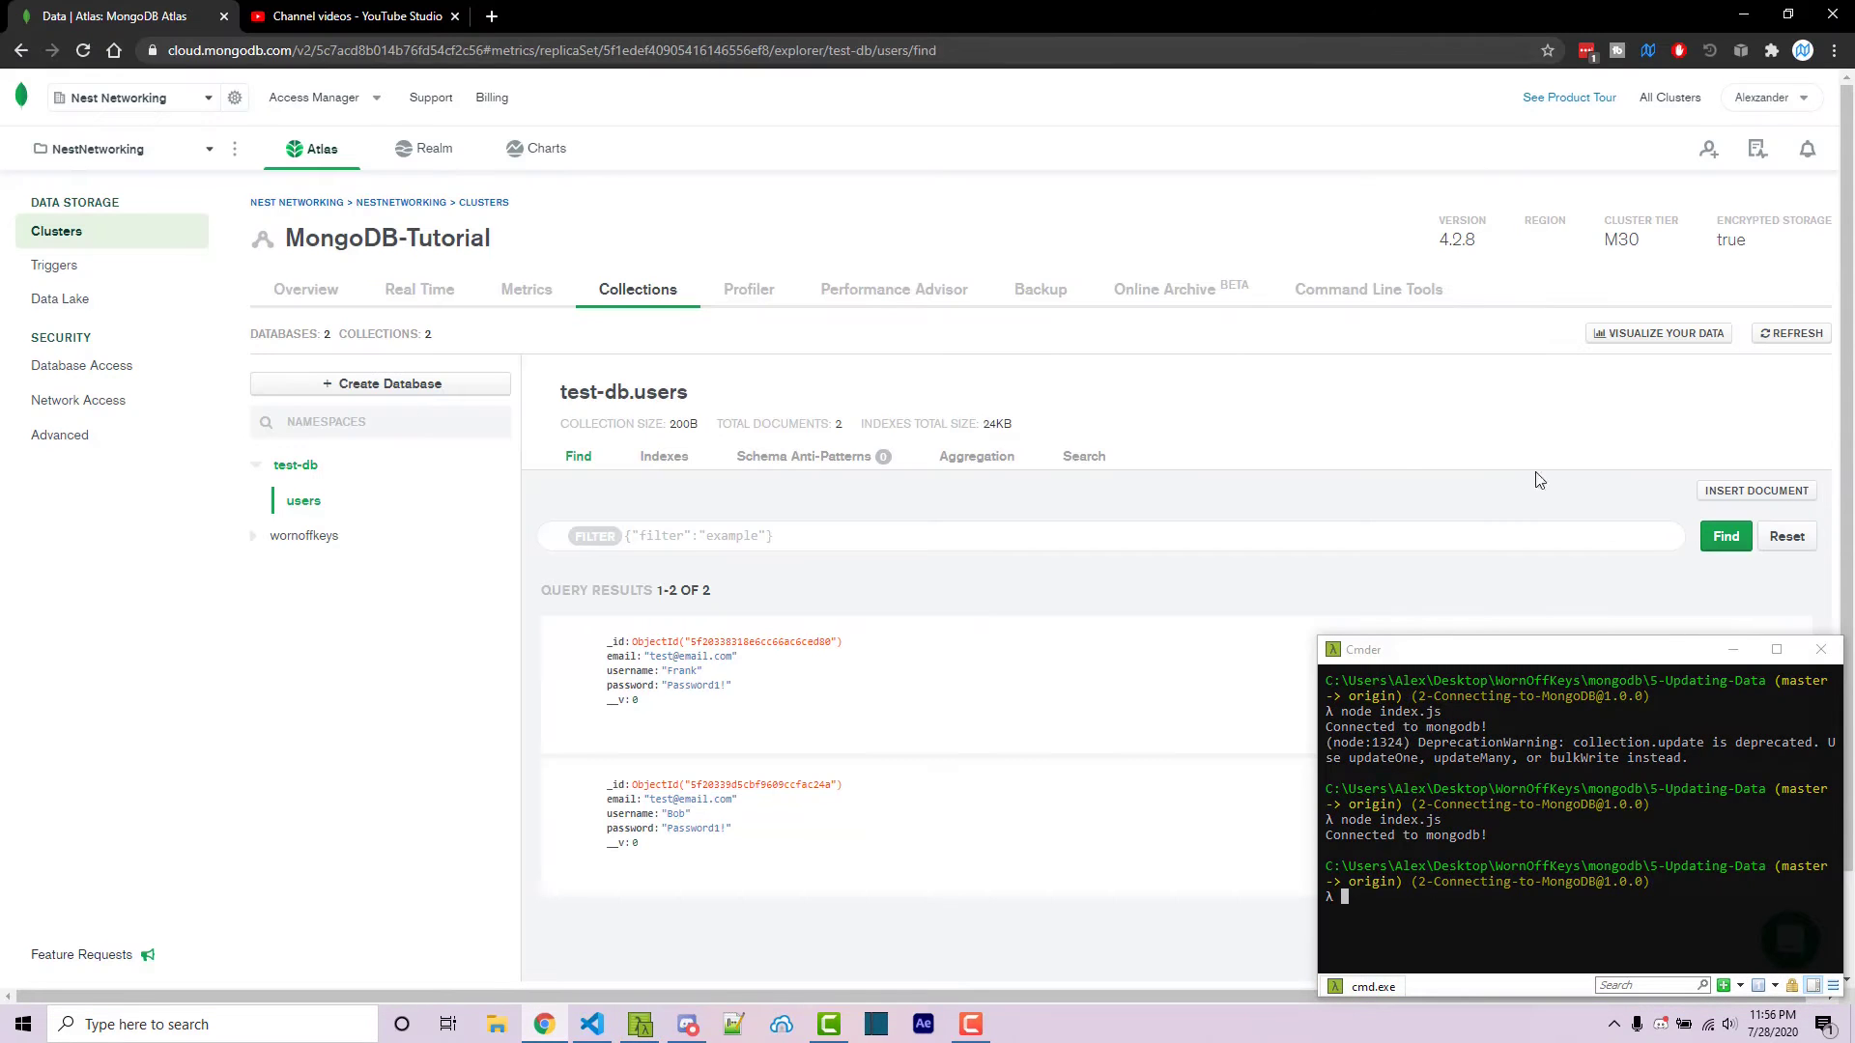
left_click(1725, 537)
left_click_drag(668, 686, 729, 689)
left_click(592, 1024)
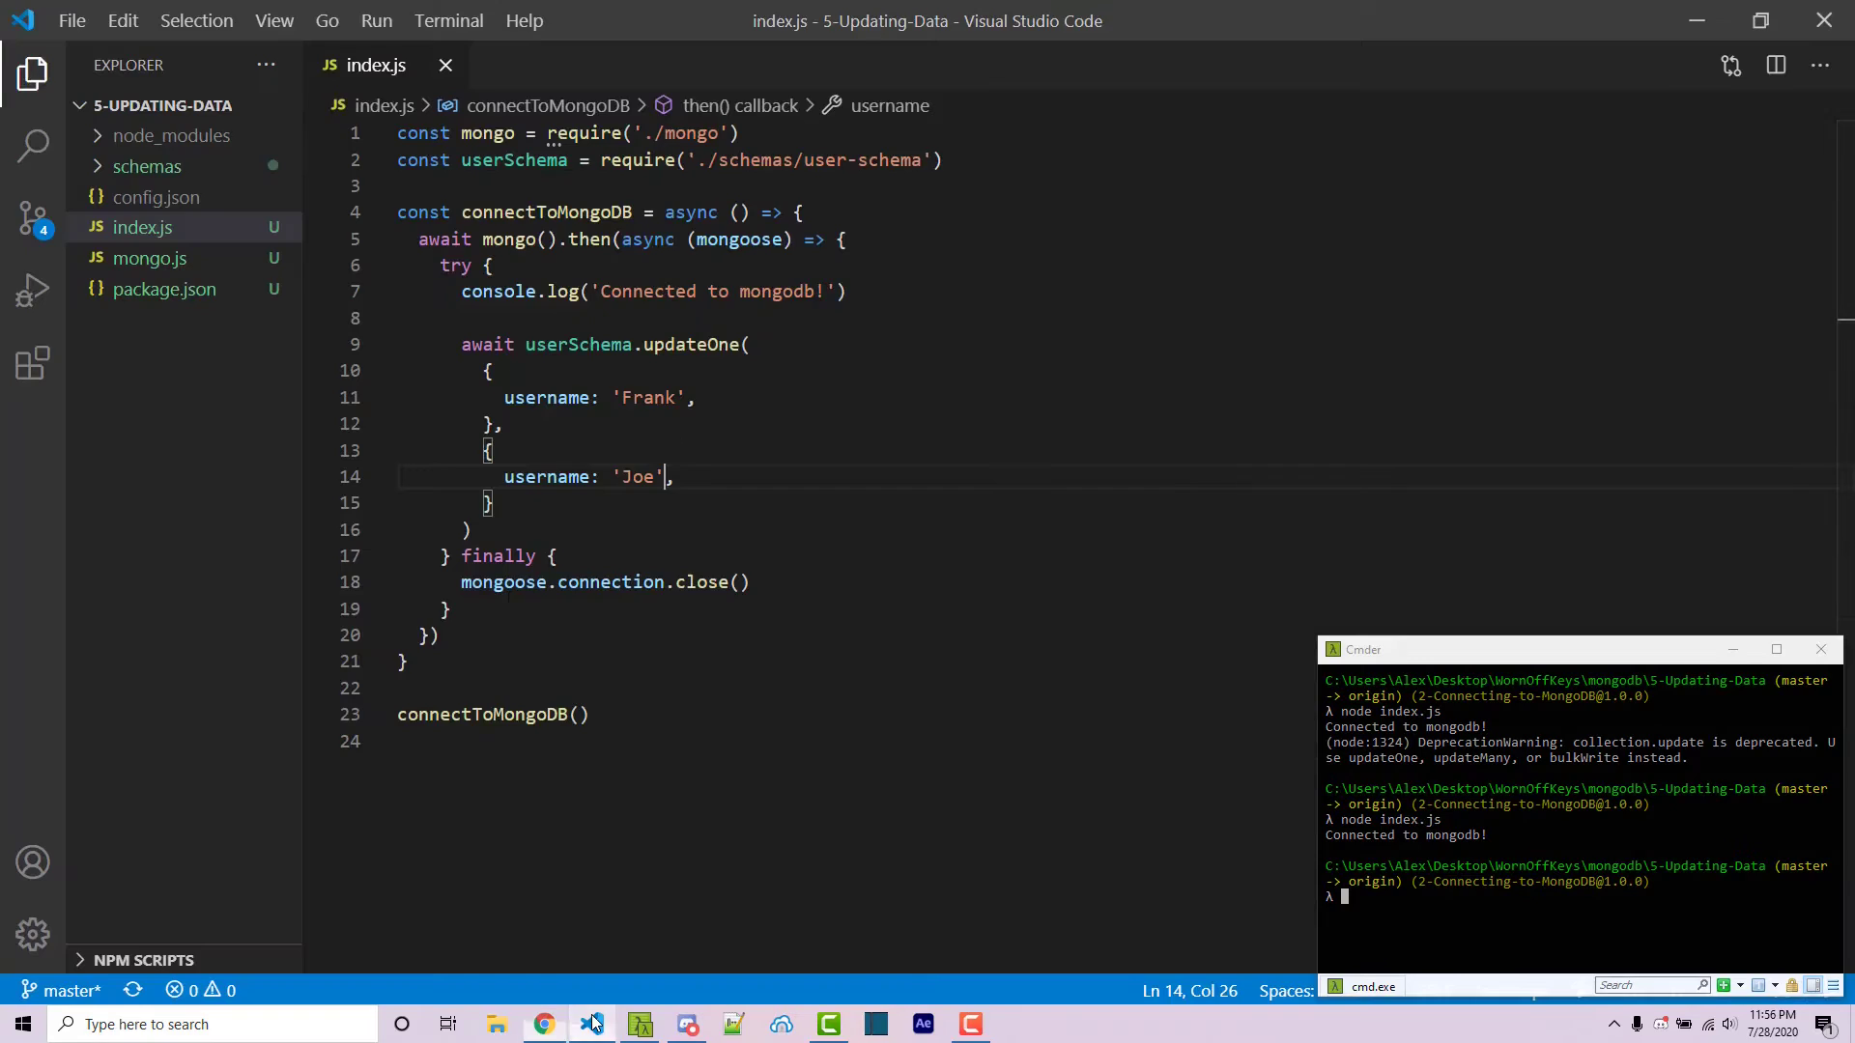
left_click(506, 397)
key("shift+End")
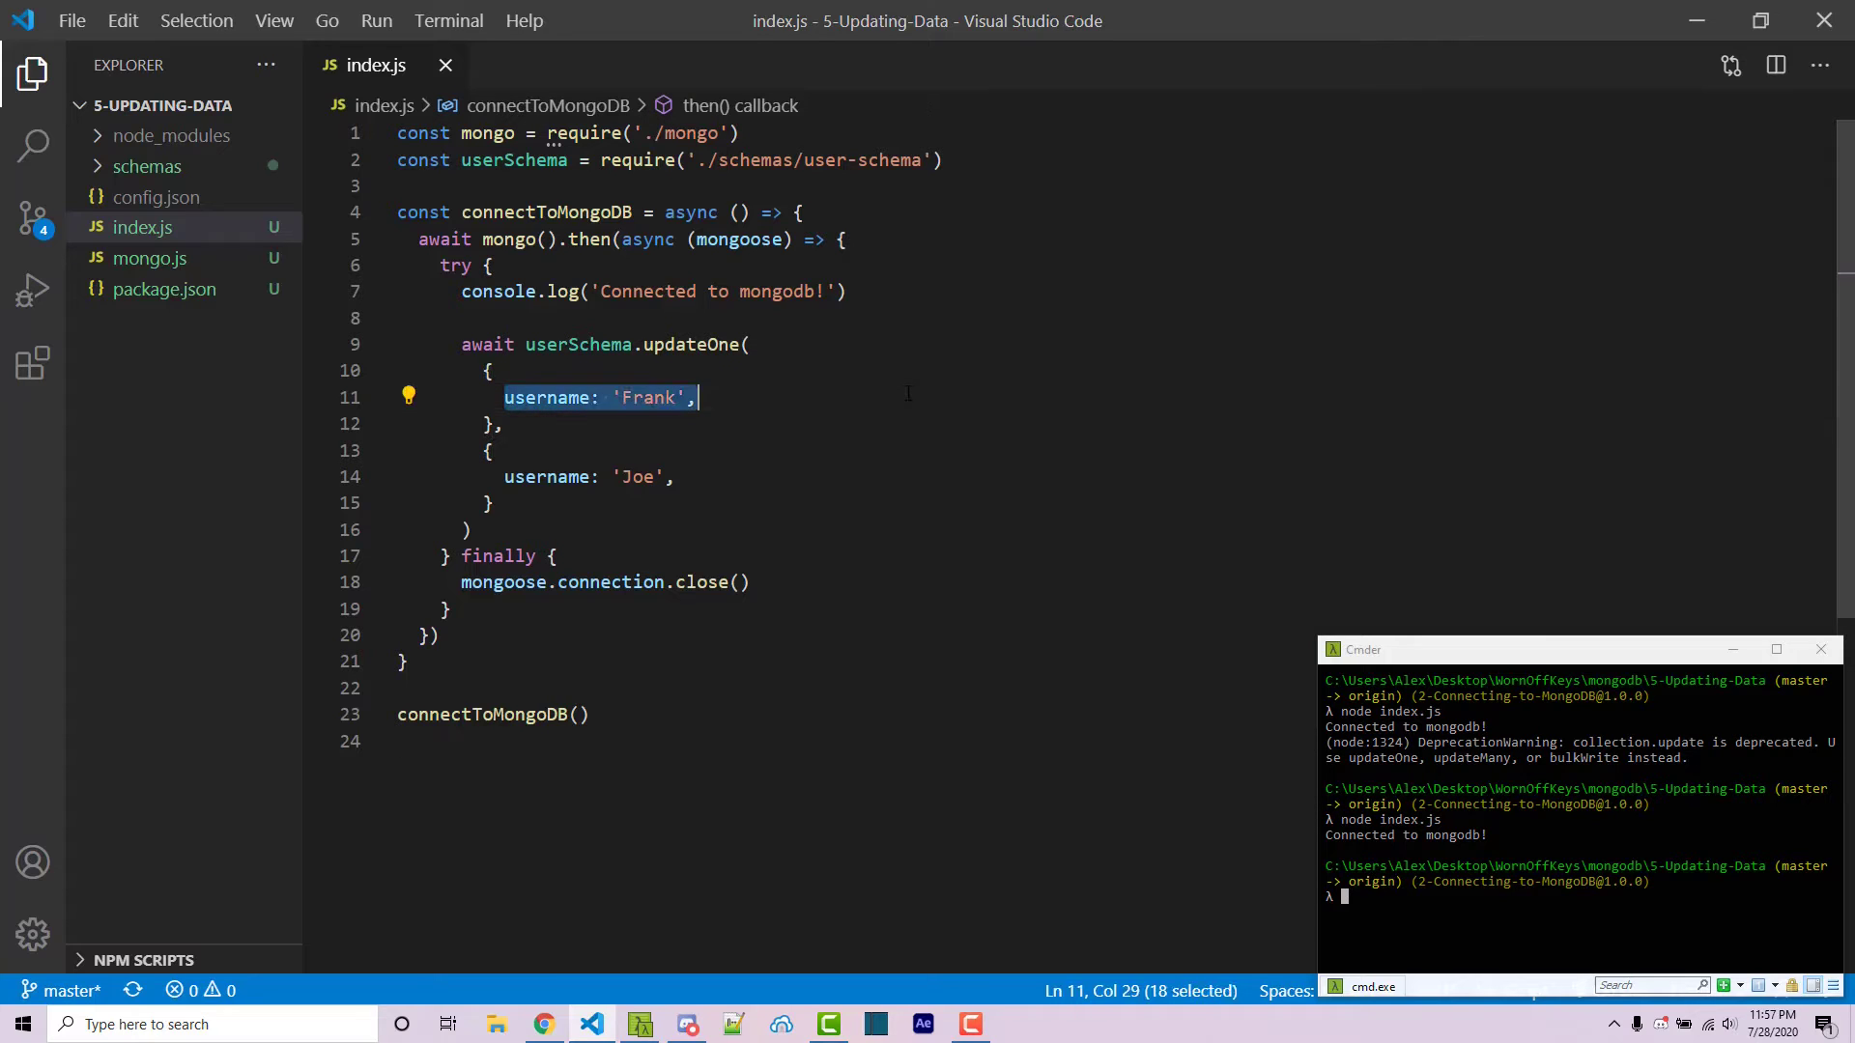
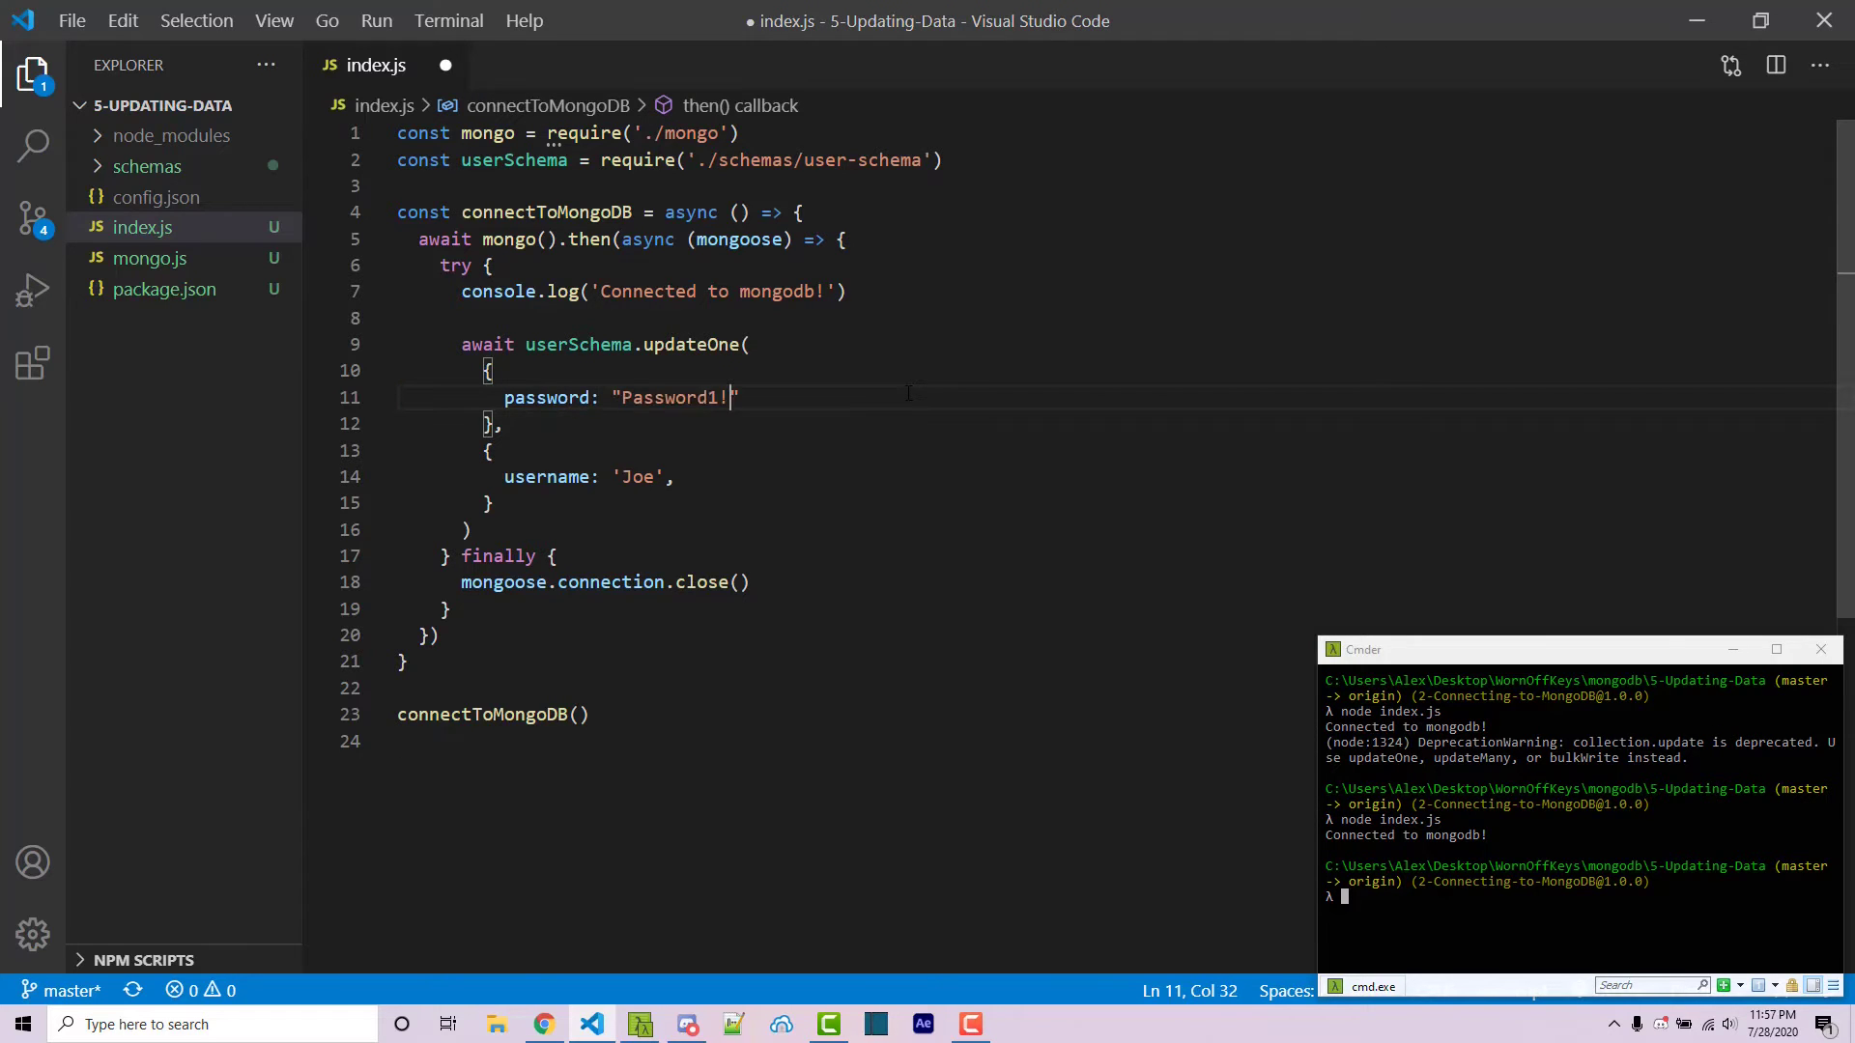
key("Down")
key("Down")
key("Down")
key("shift+Home")
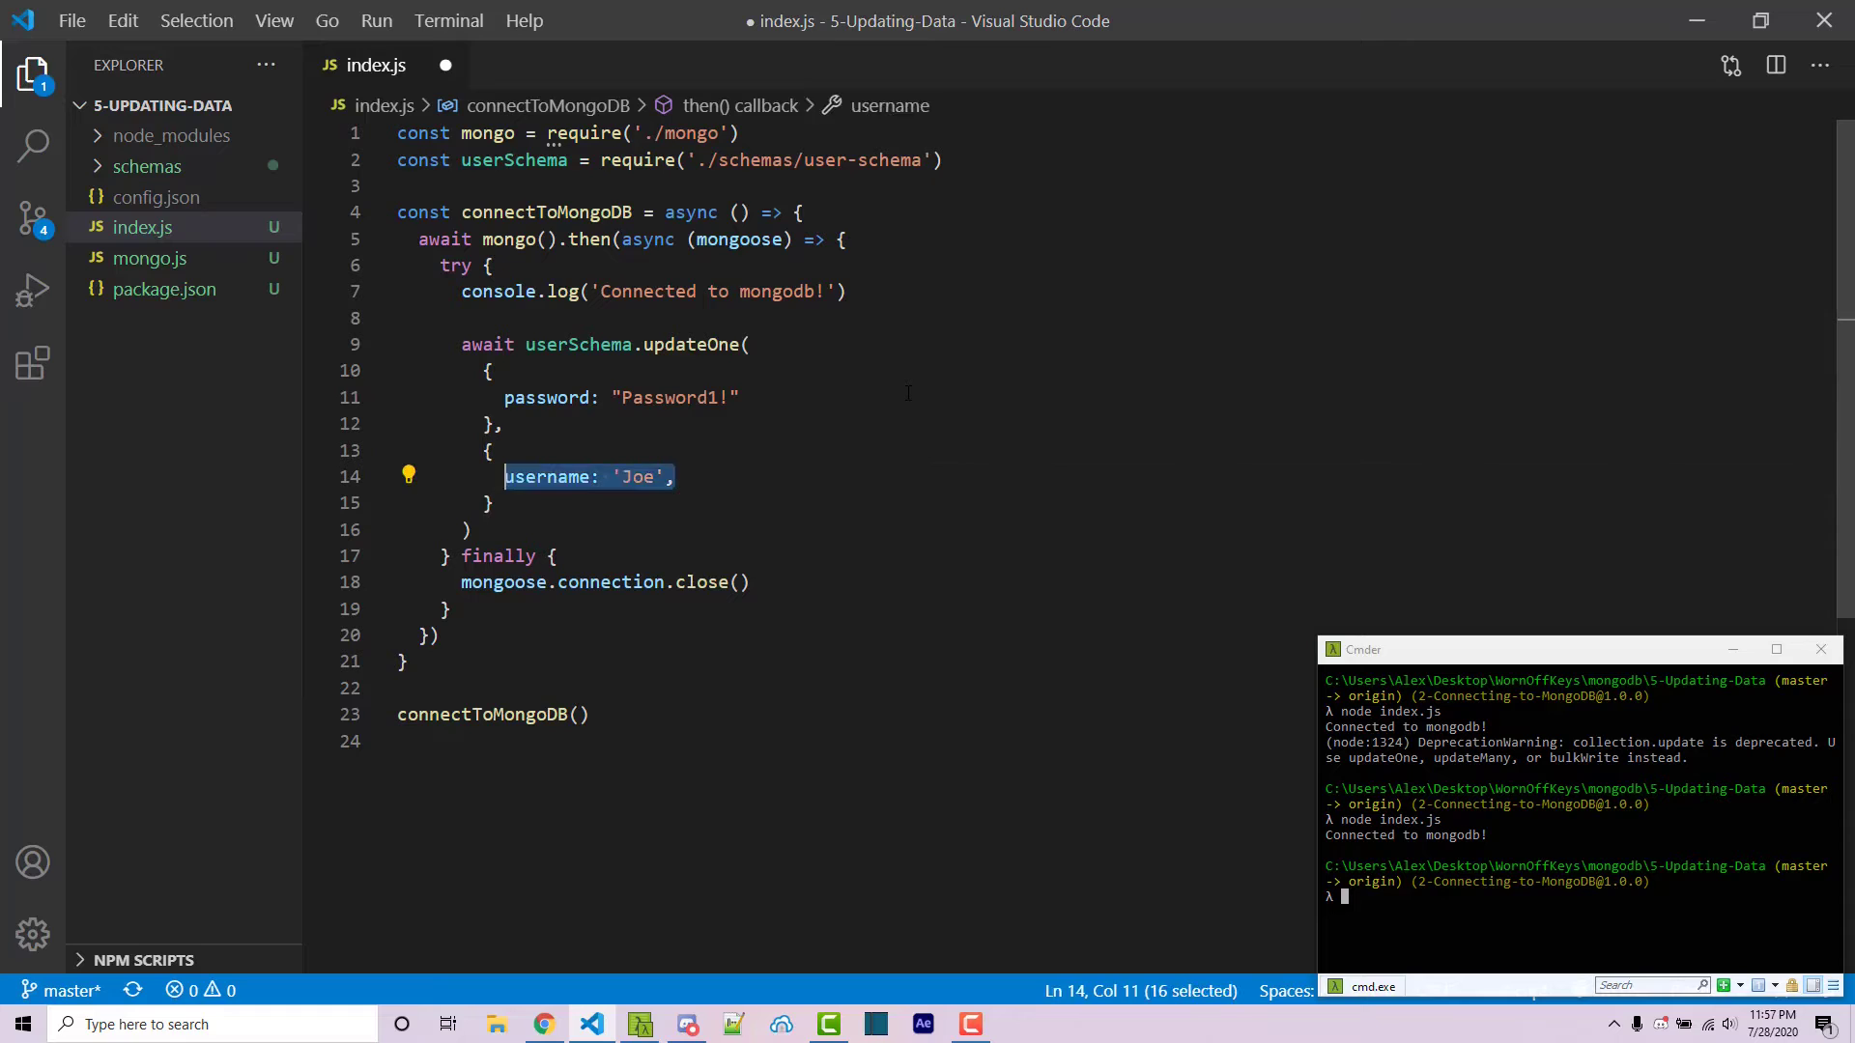
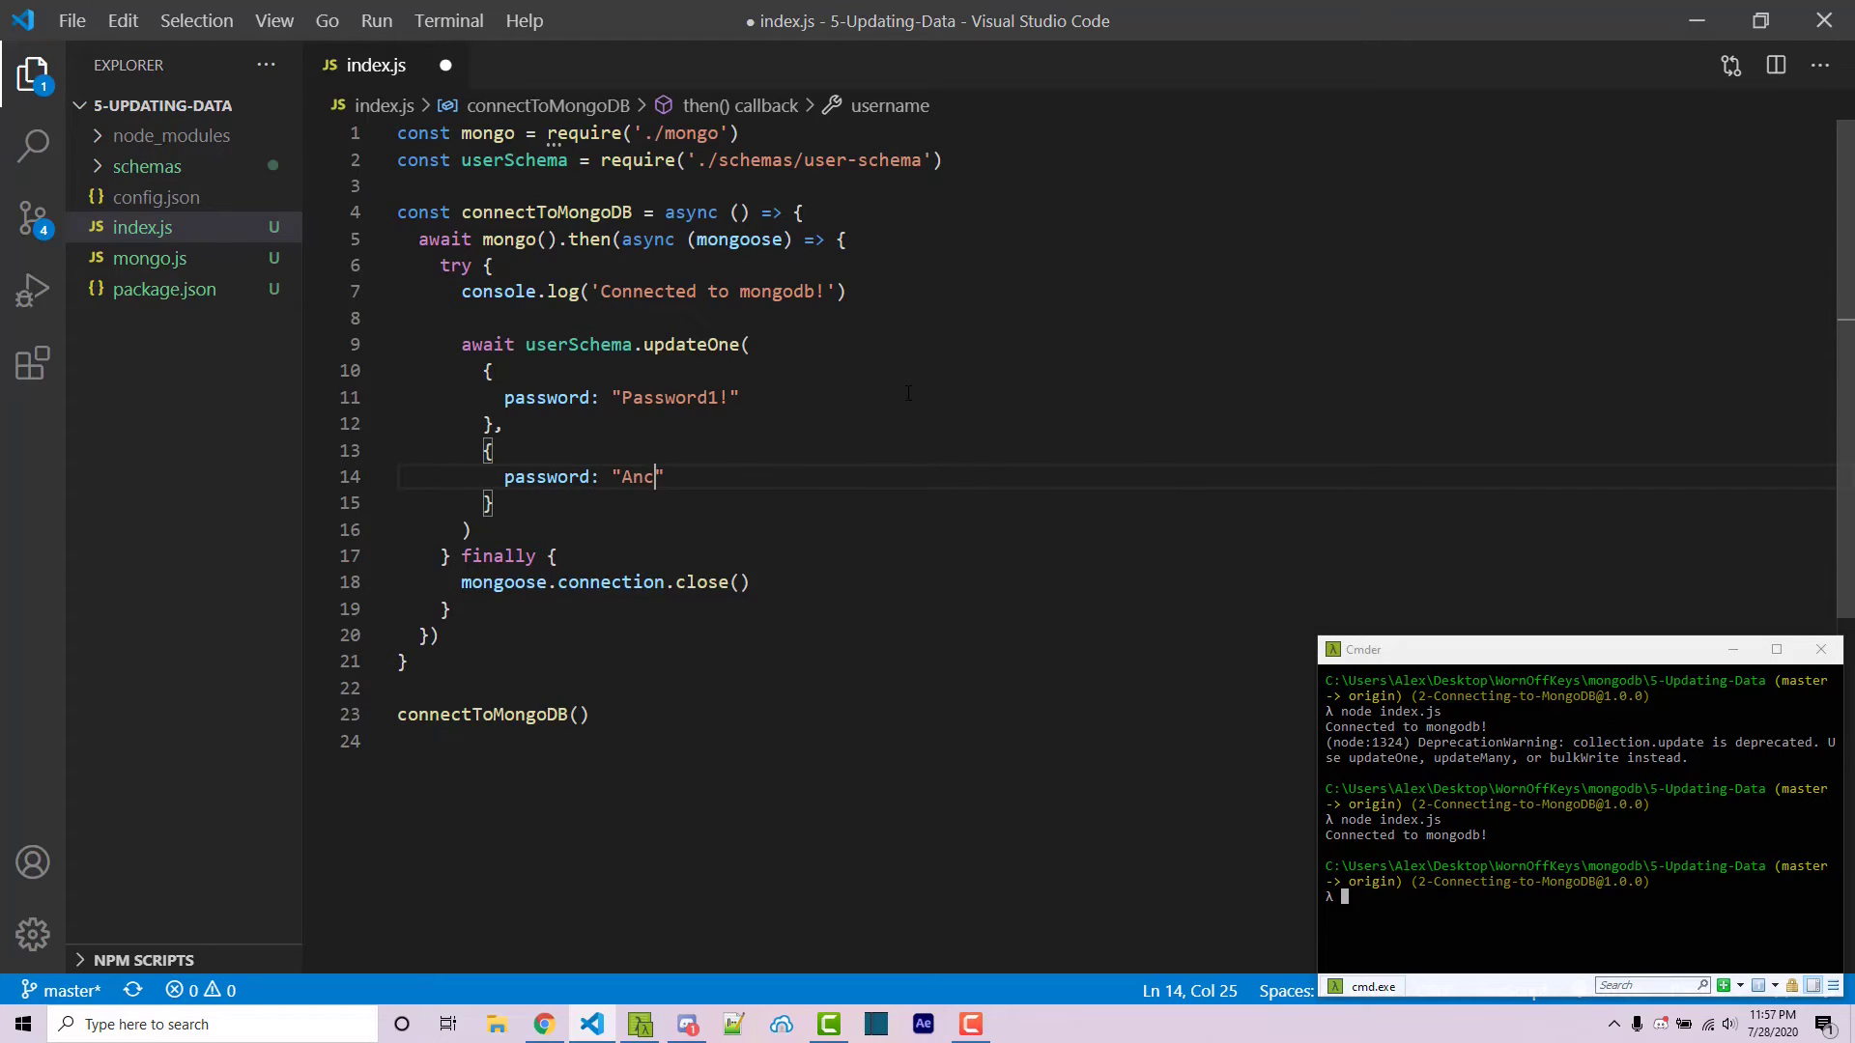
key("BackSpace")
key("BackSpace")
key("ctrl+s")
key("alt+Tab")
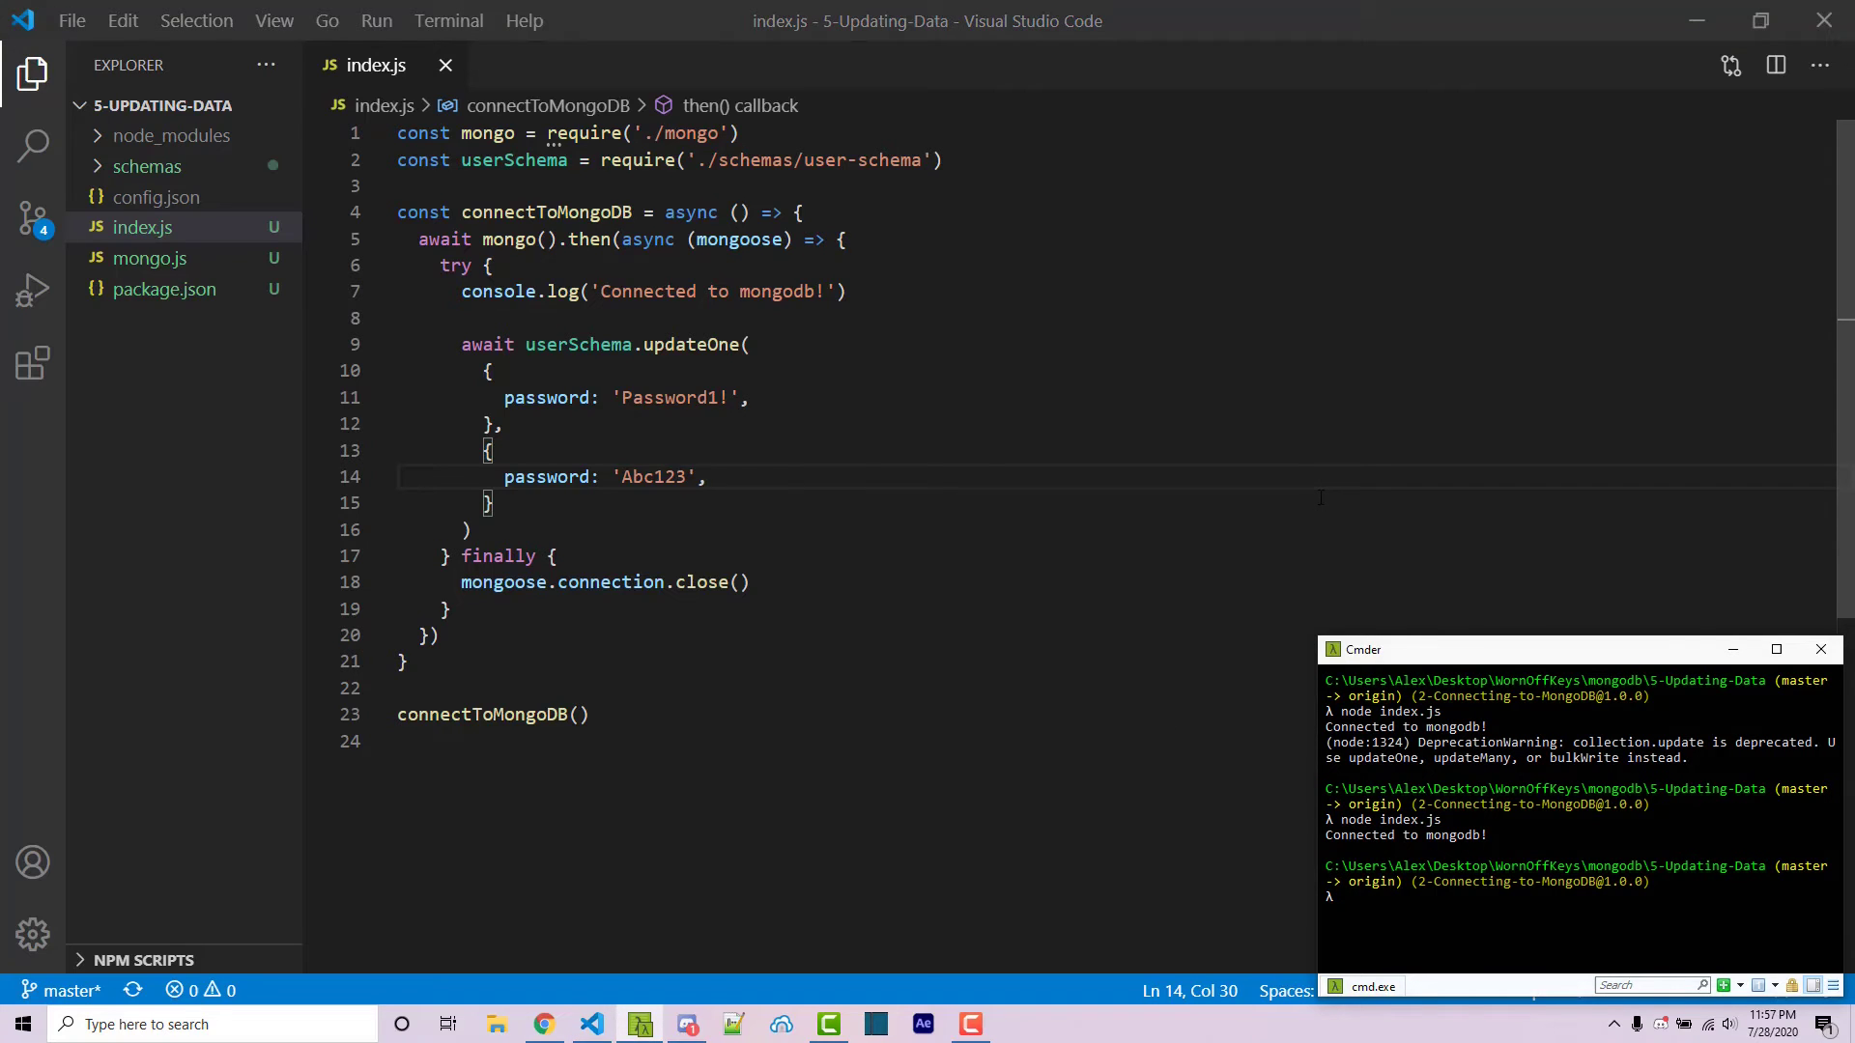
key("Return")
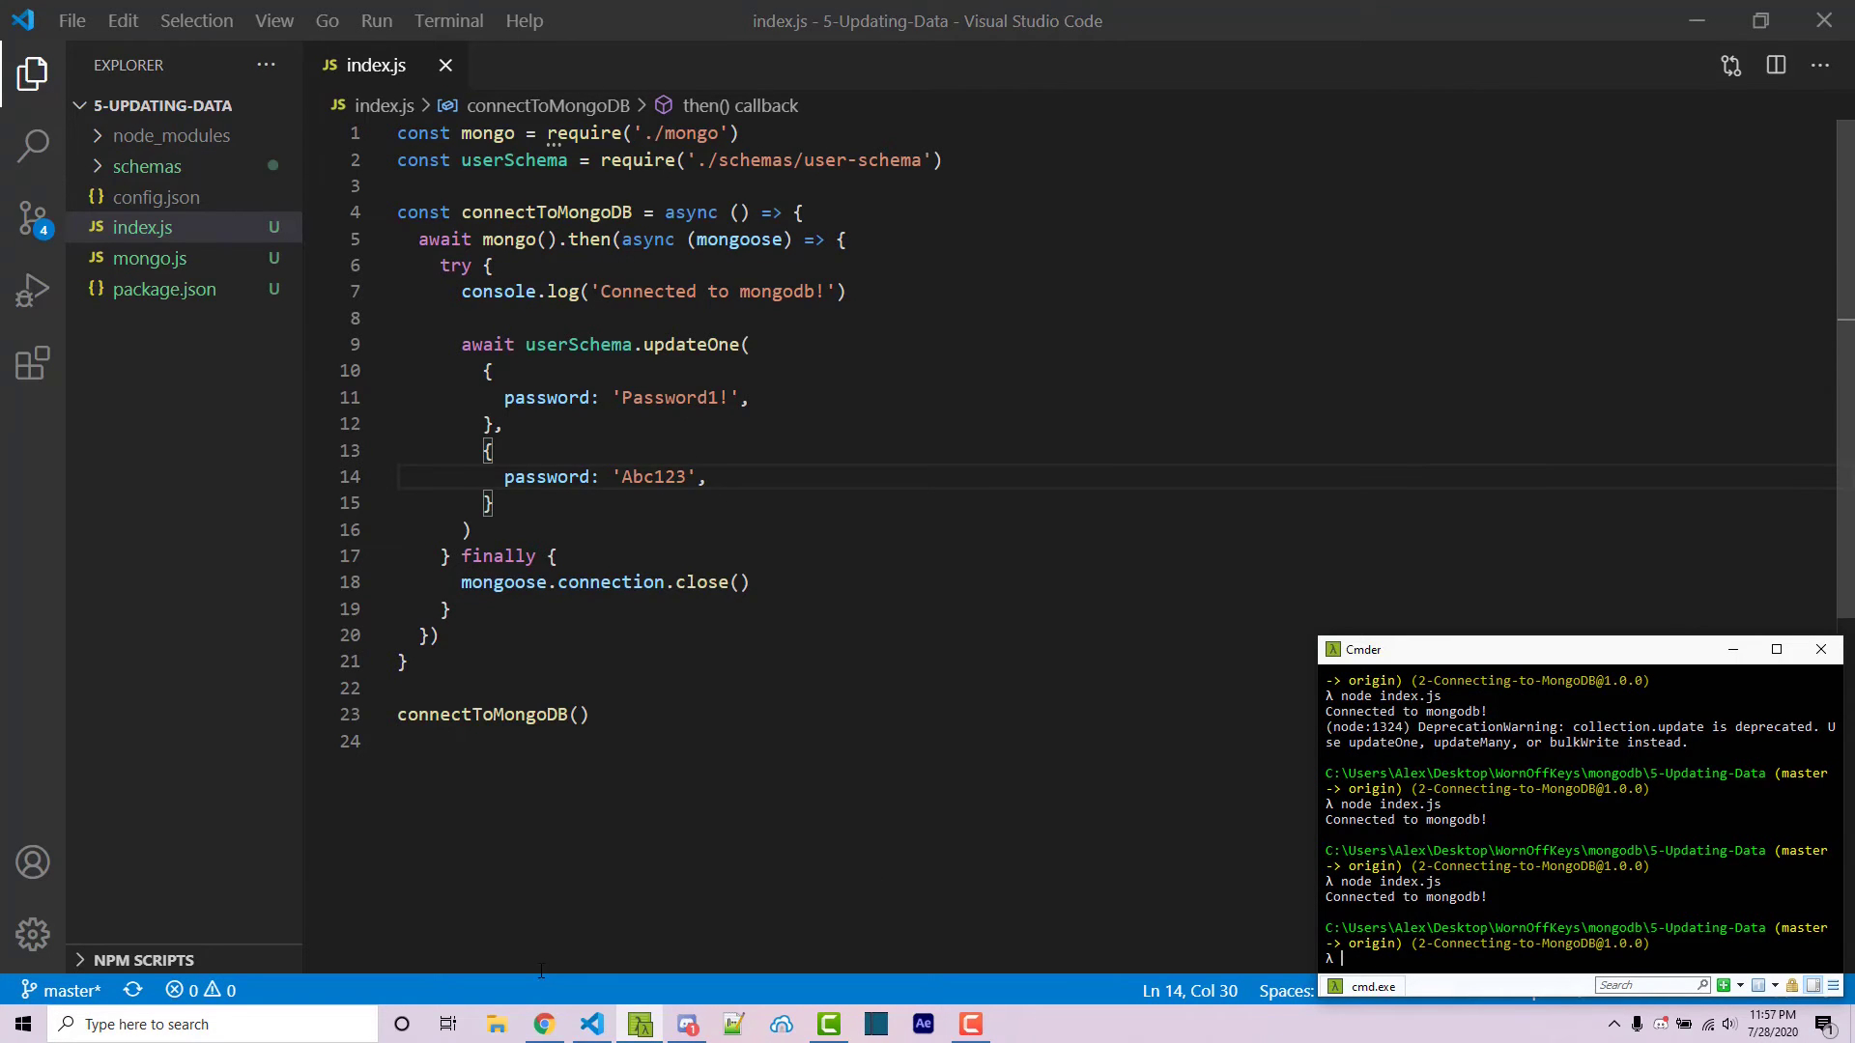
left_click(543, 1025)
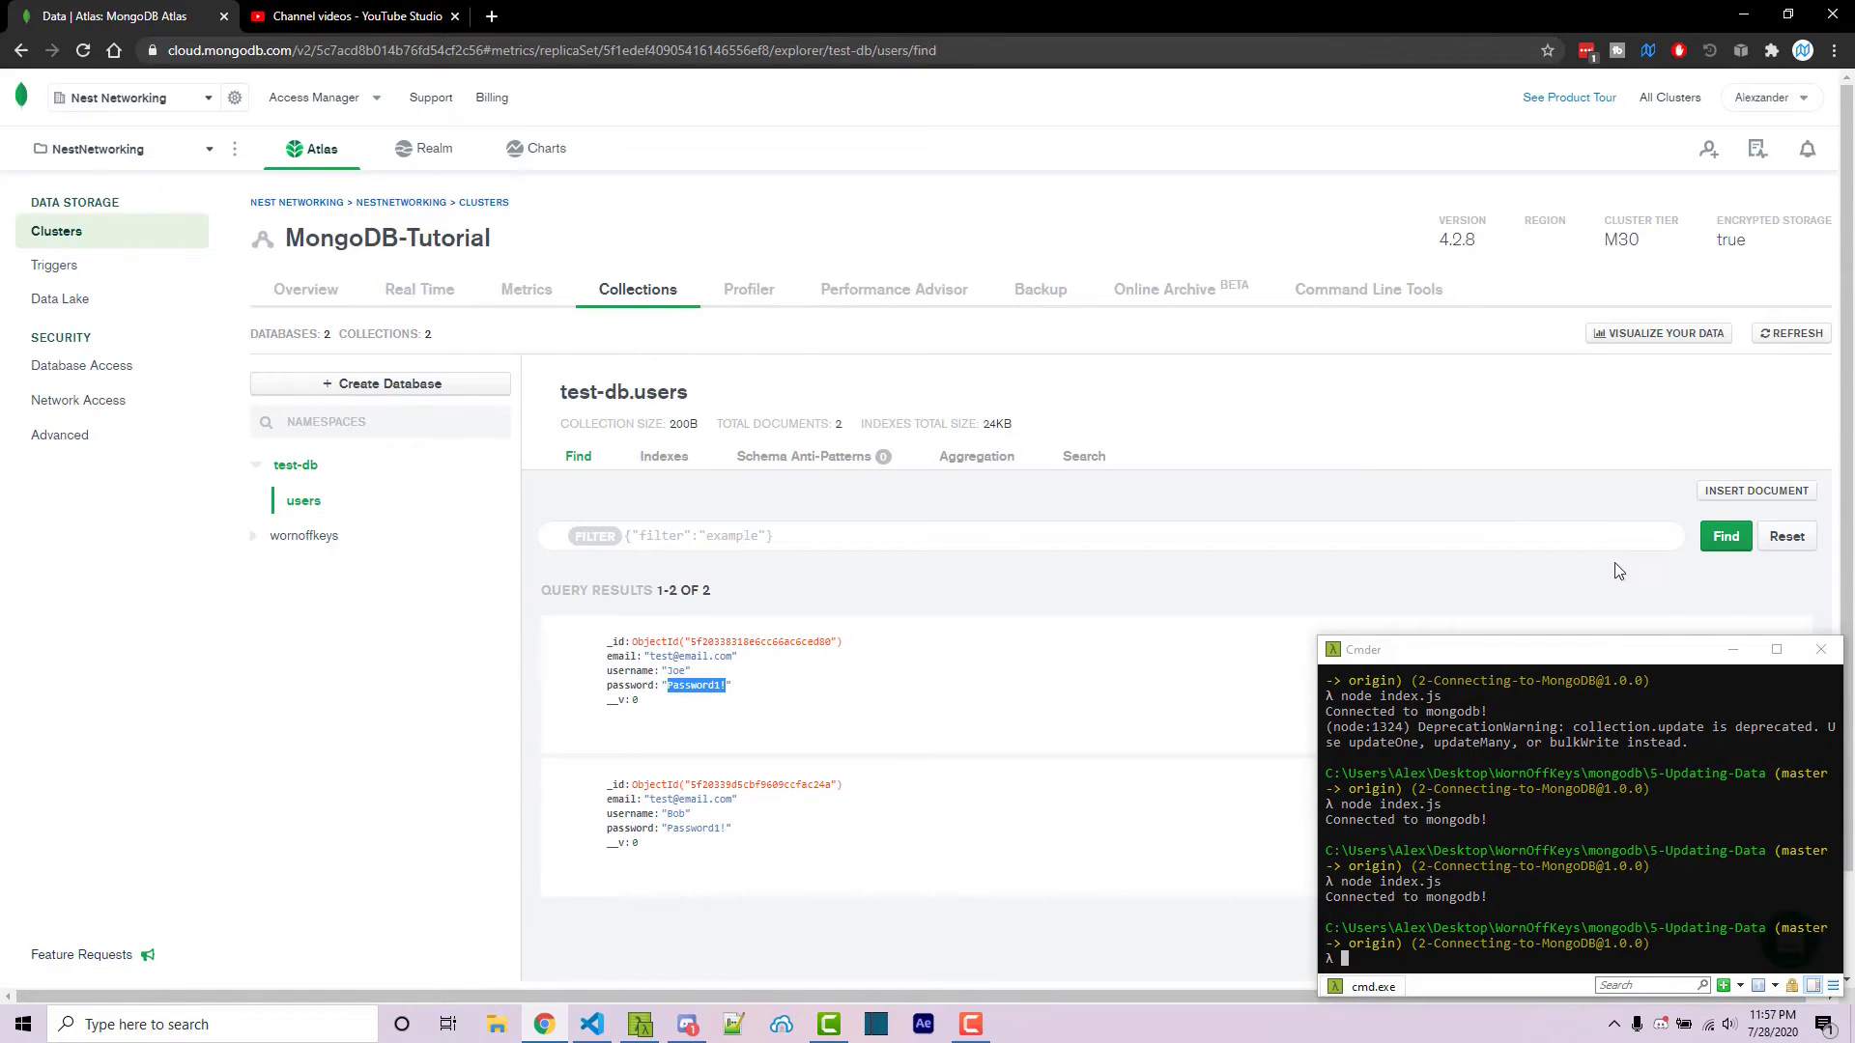
left_click(1725, 537)
left_click(591, 1024)
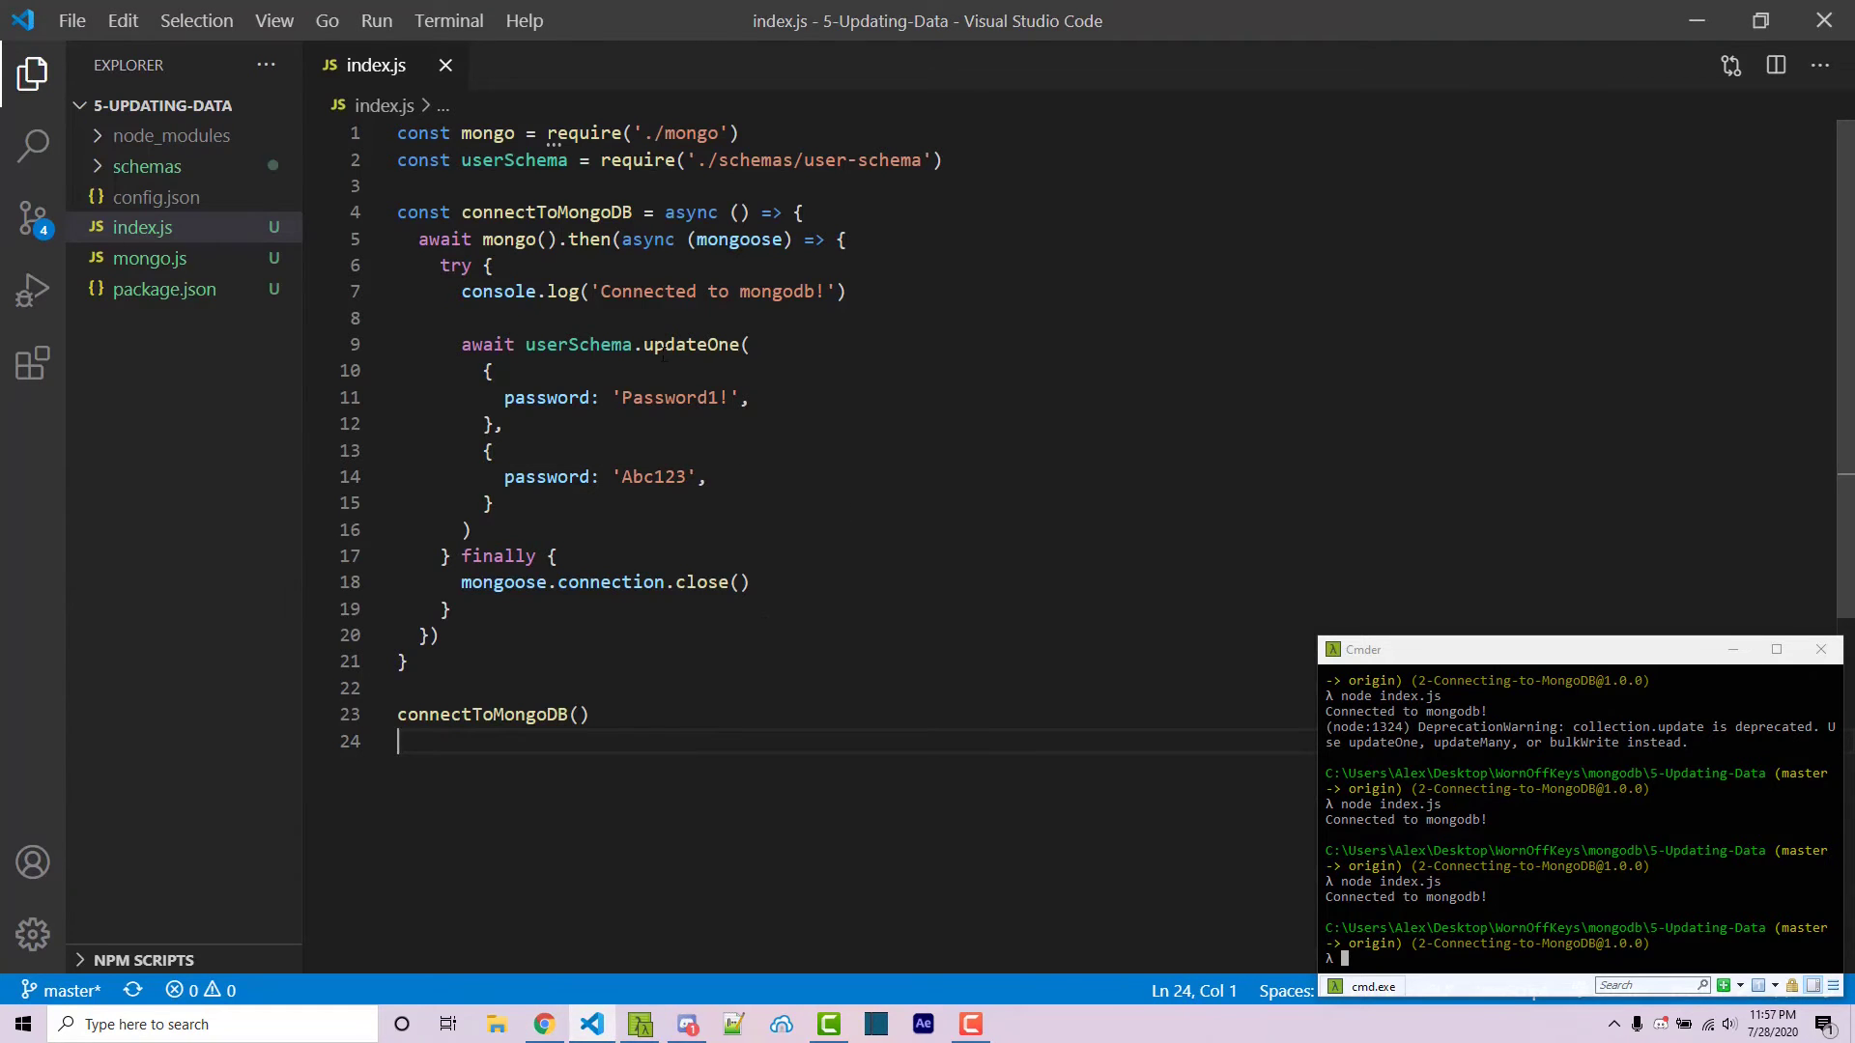
left_click_drag(649, 343, 737, 344)
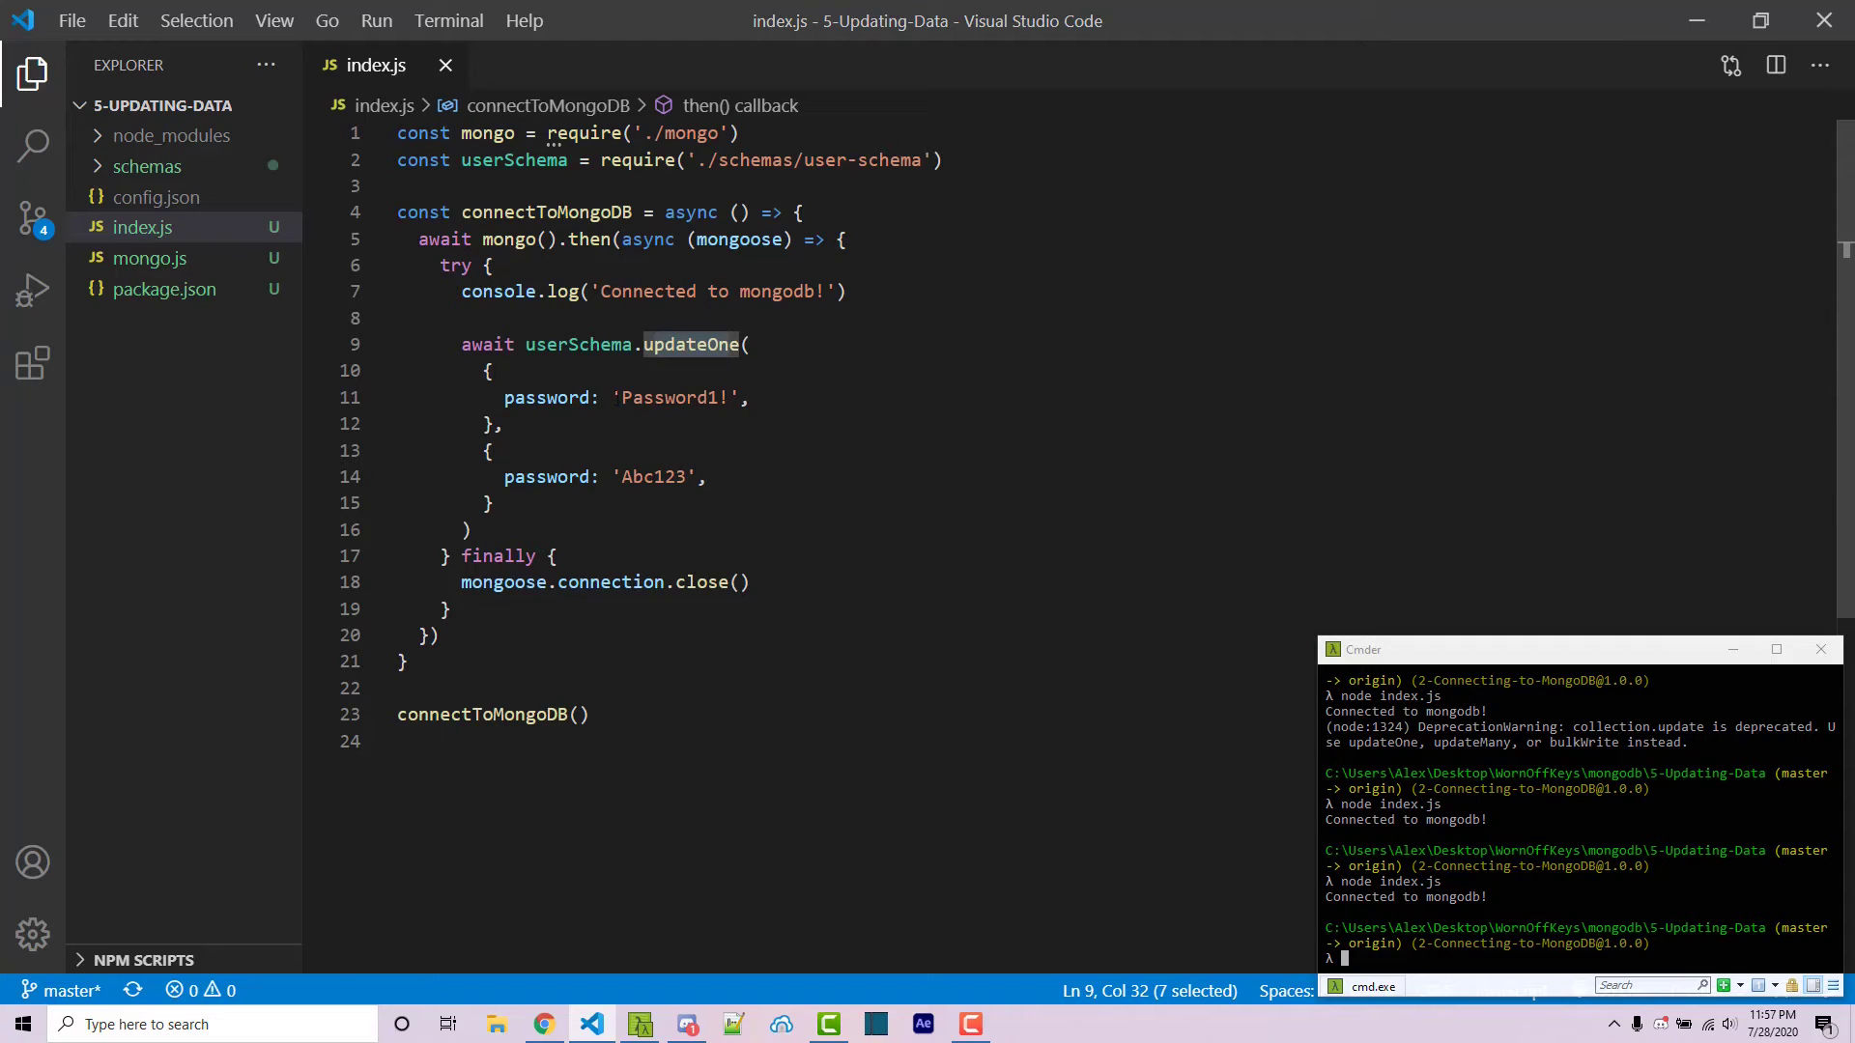
left_click(624, 398)
mouse_move(754, 398)
left_mouse_down()
mouse_move(495, 397)
mouse_move(486, 371)
left_mouse_up()
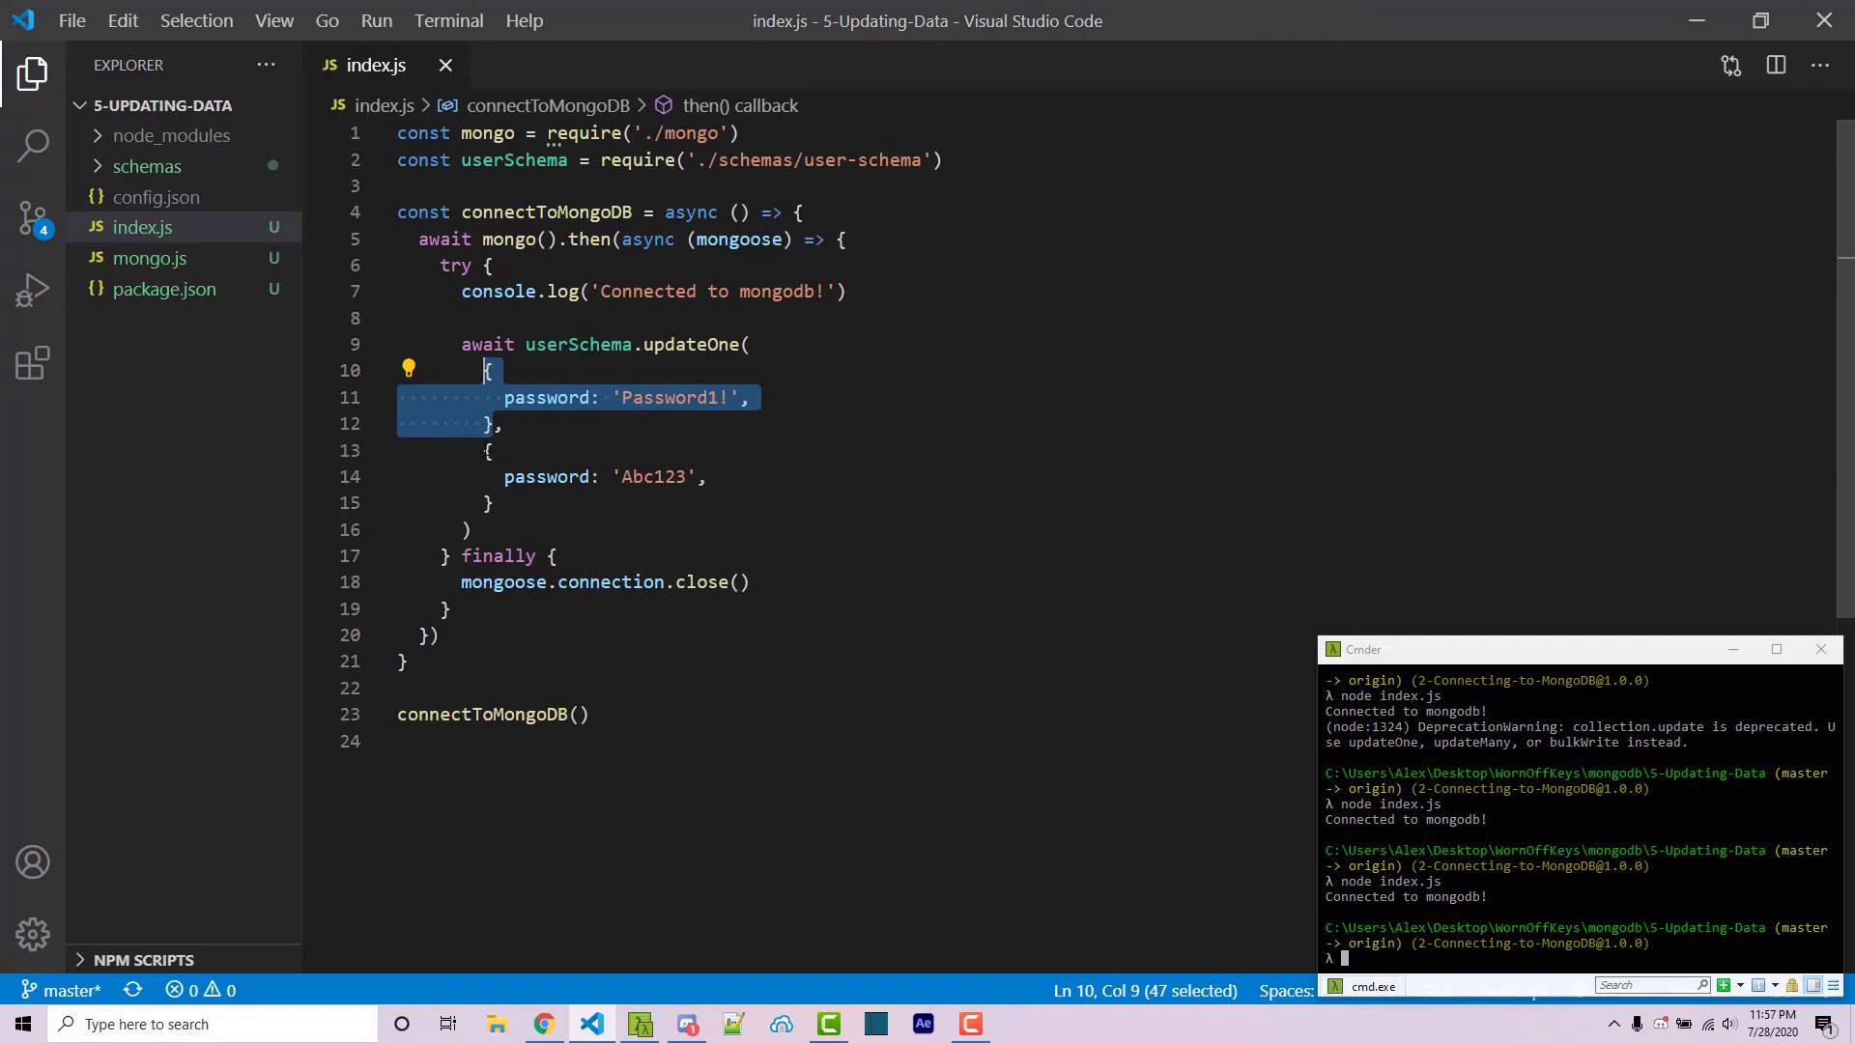
left_click_drag(485, 450, 494, 503)
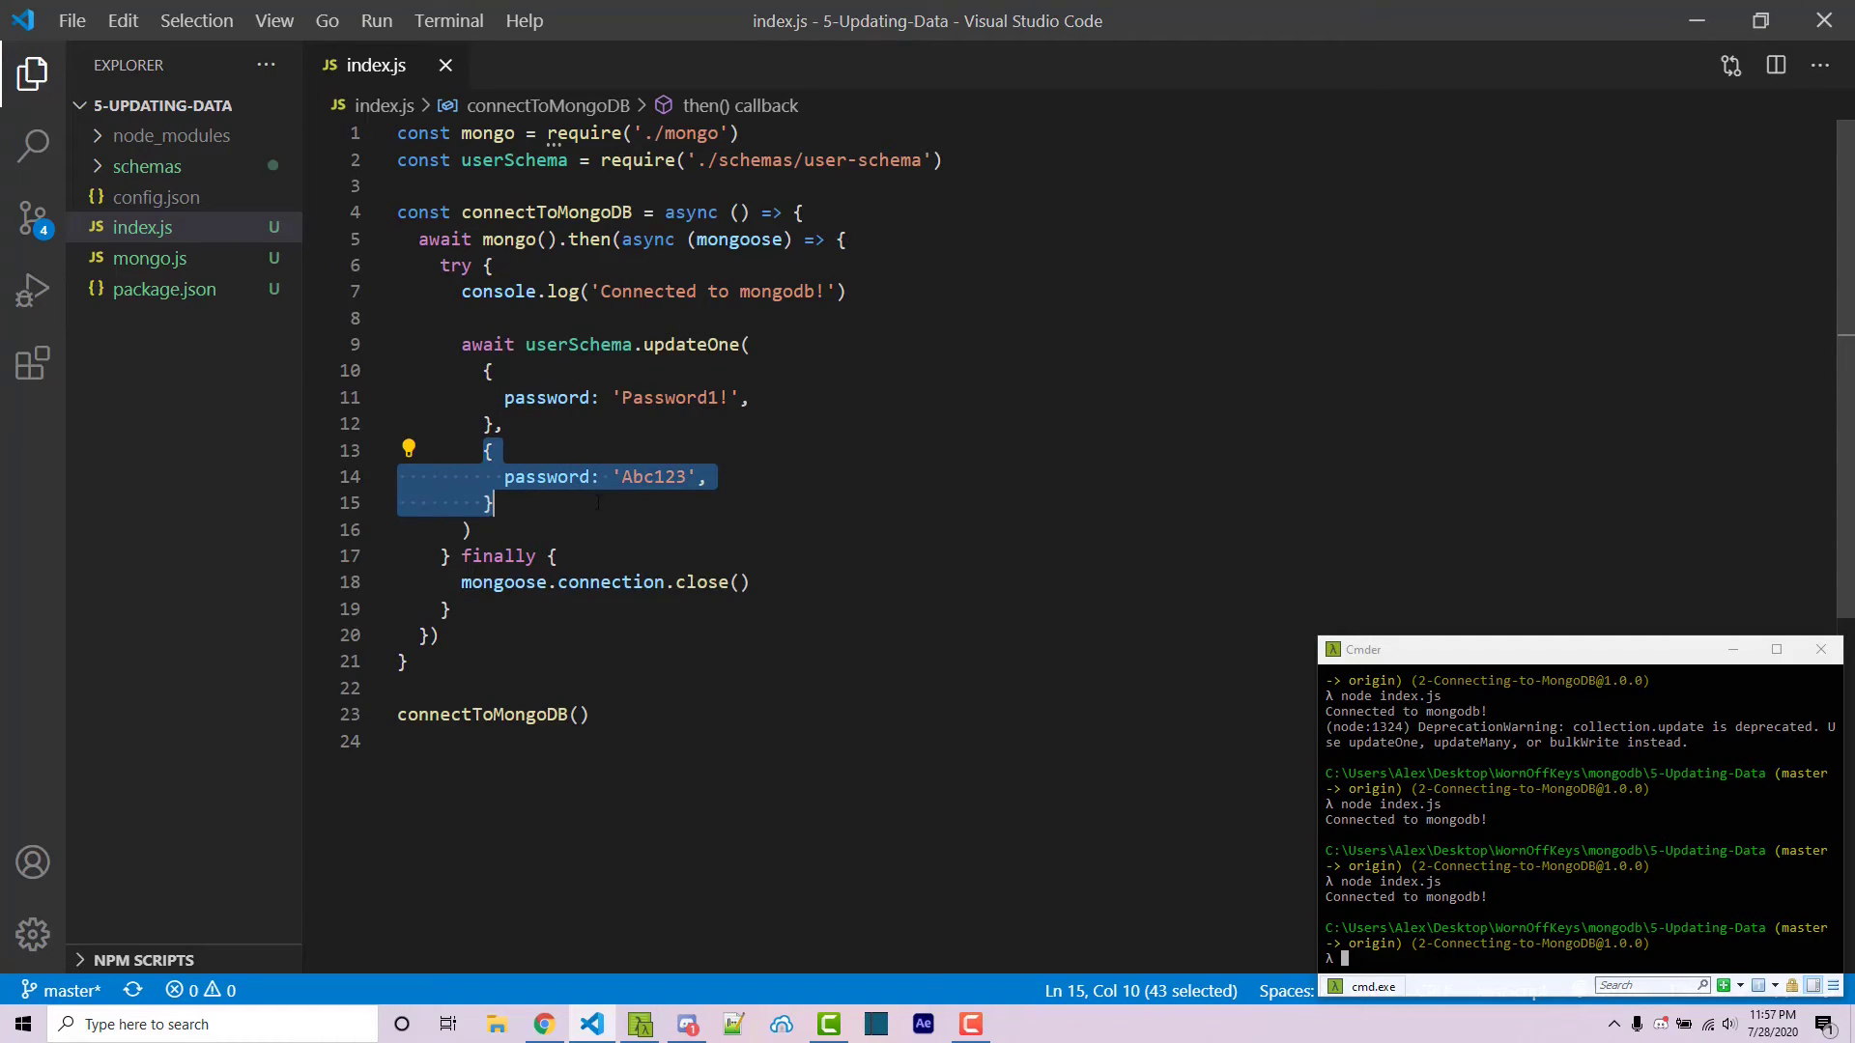
left_click(609, 652)
left_click(543, 1025)
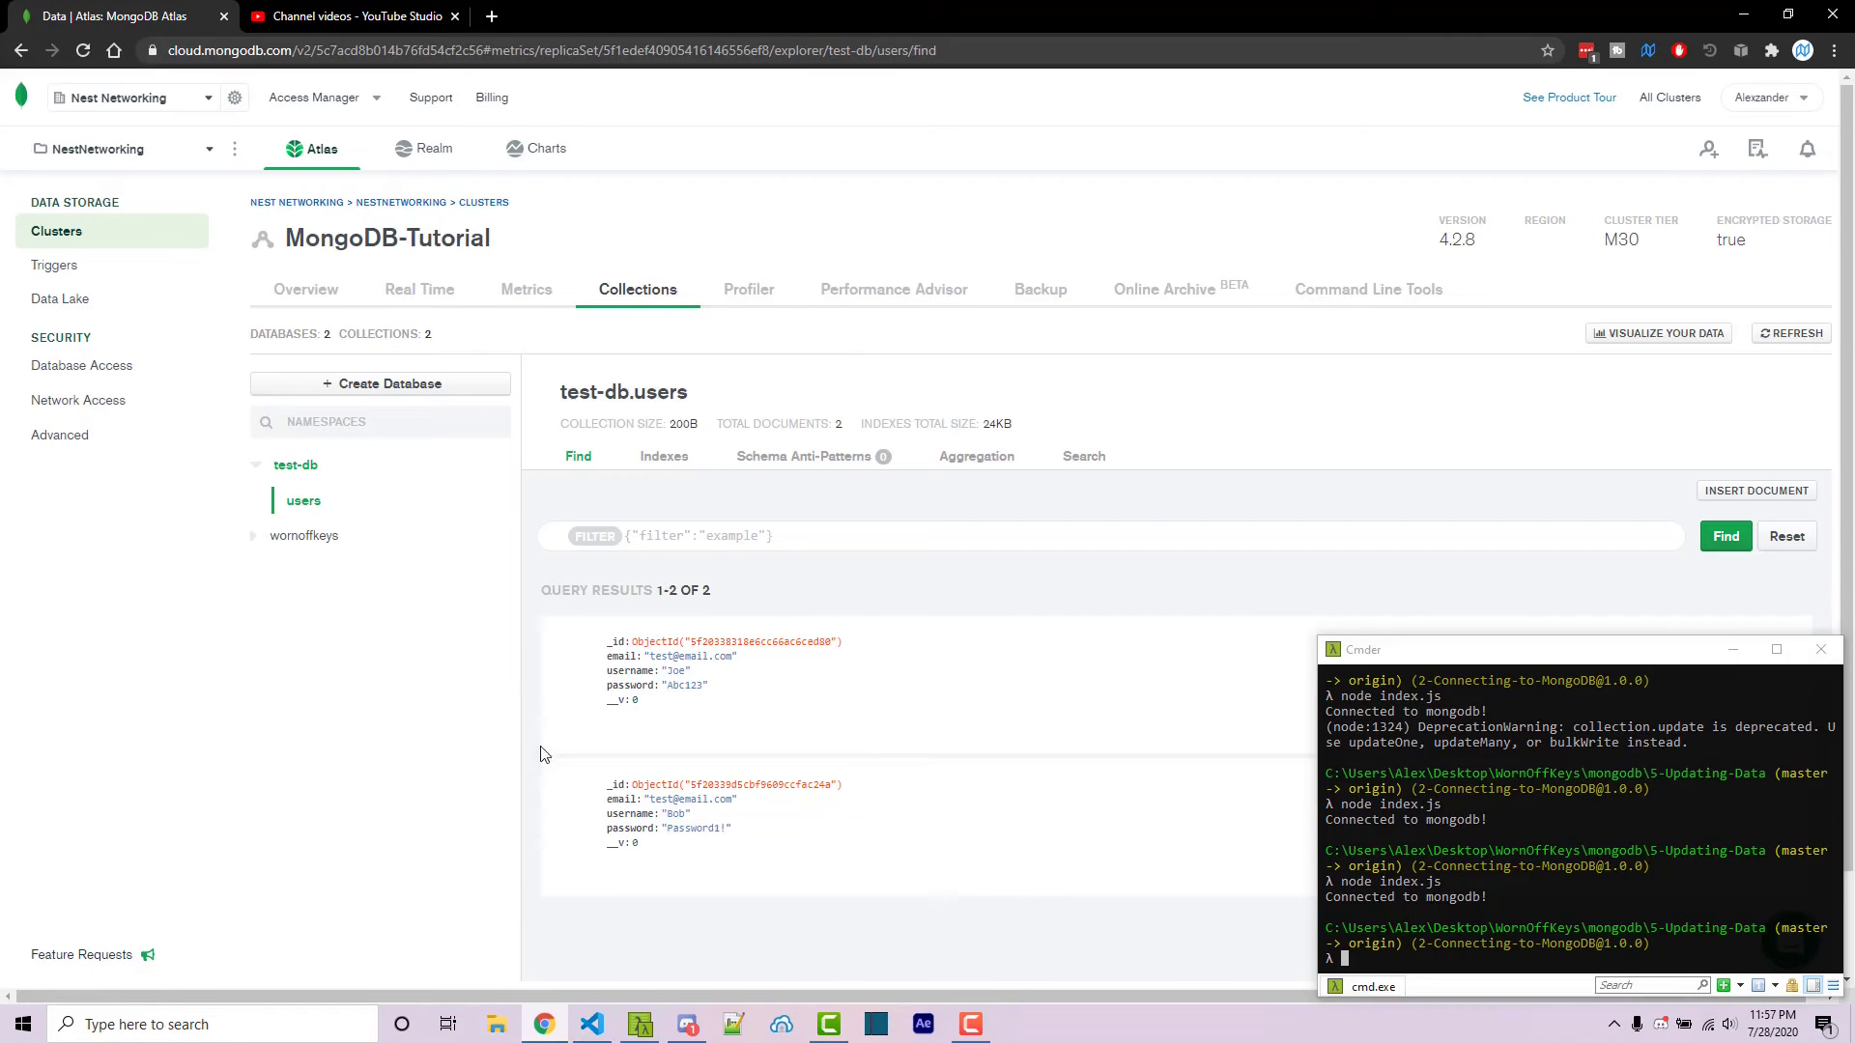
left_click(1733, 649)
mouse_move(1160, 681)
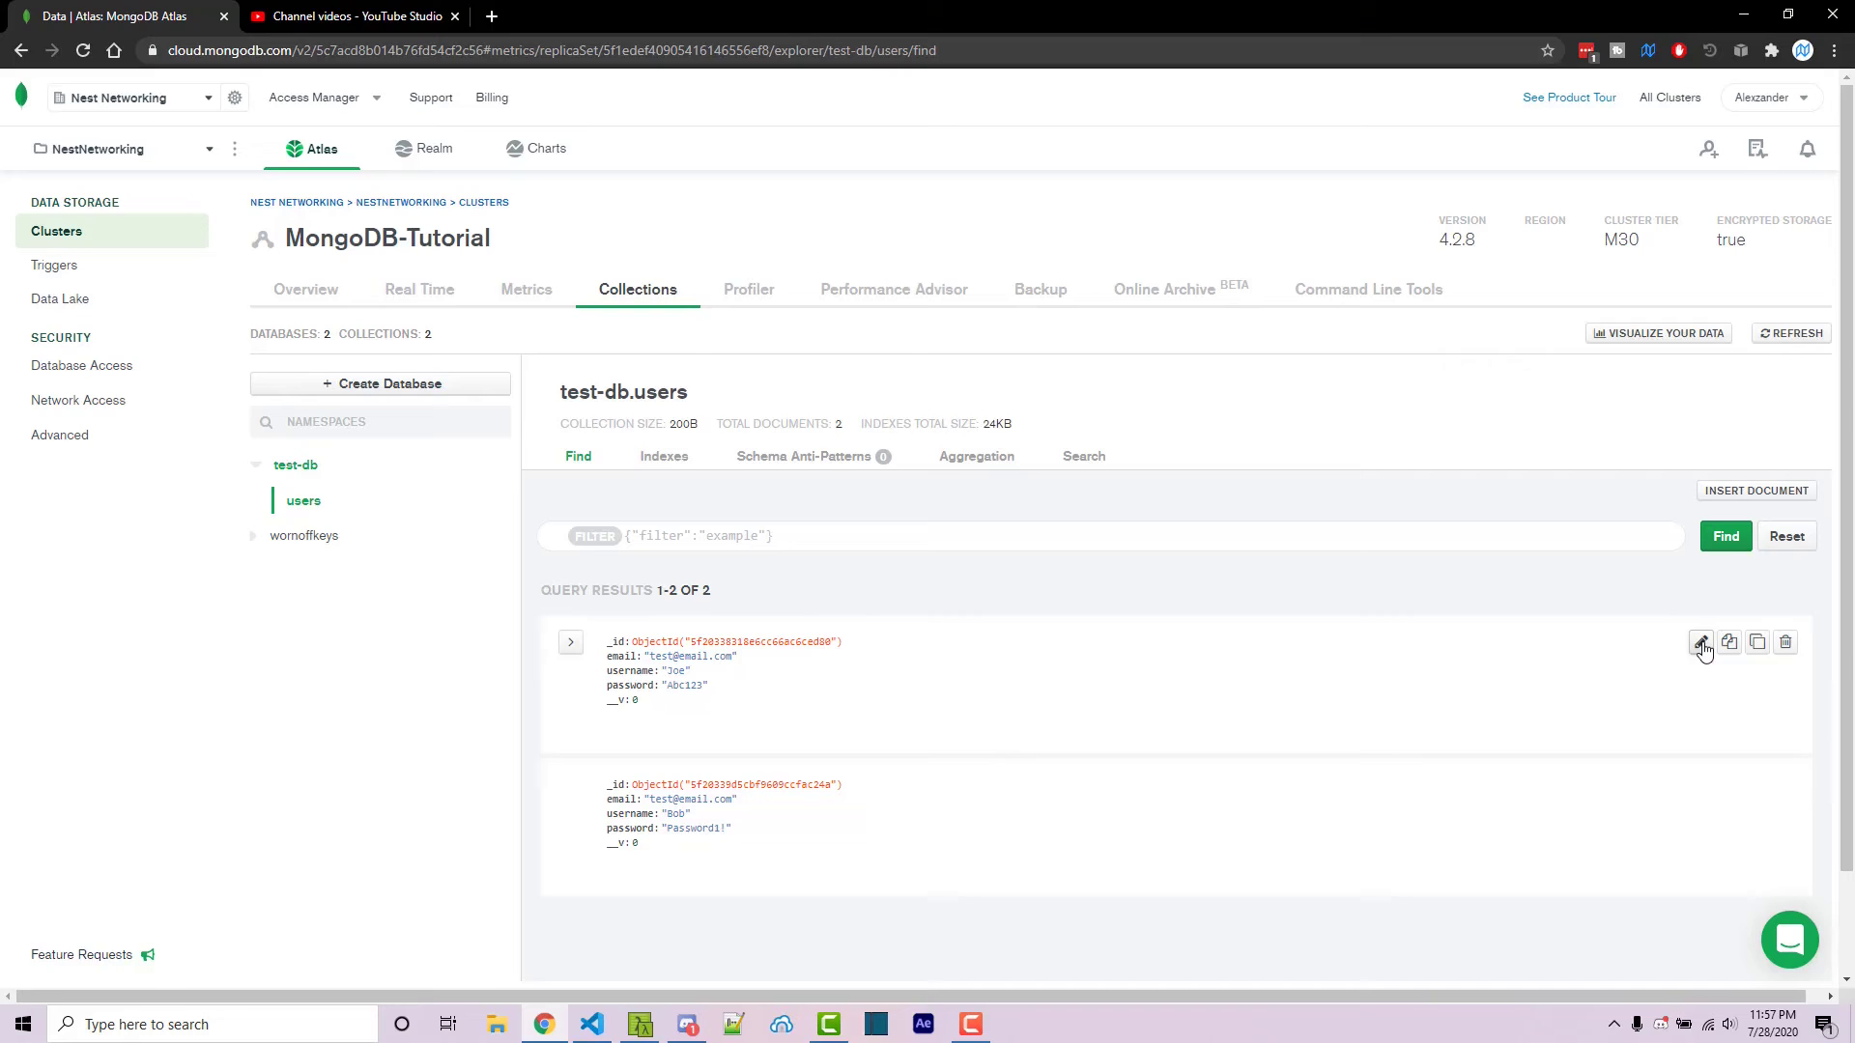
left_click(1703, 644)
double_click(695, 691)
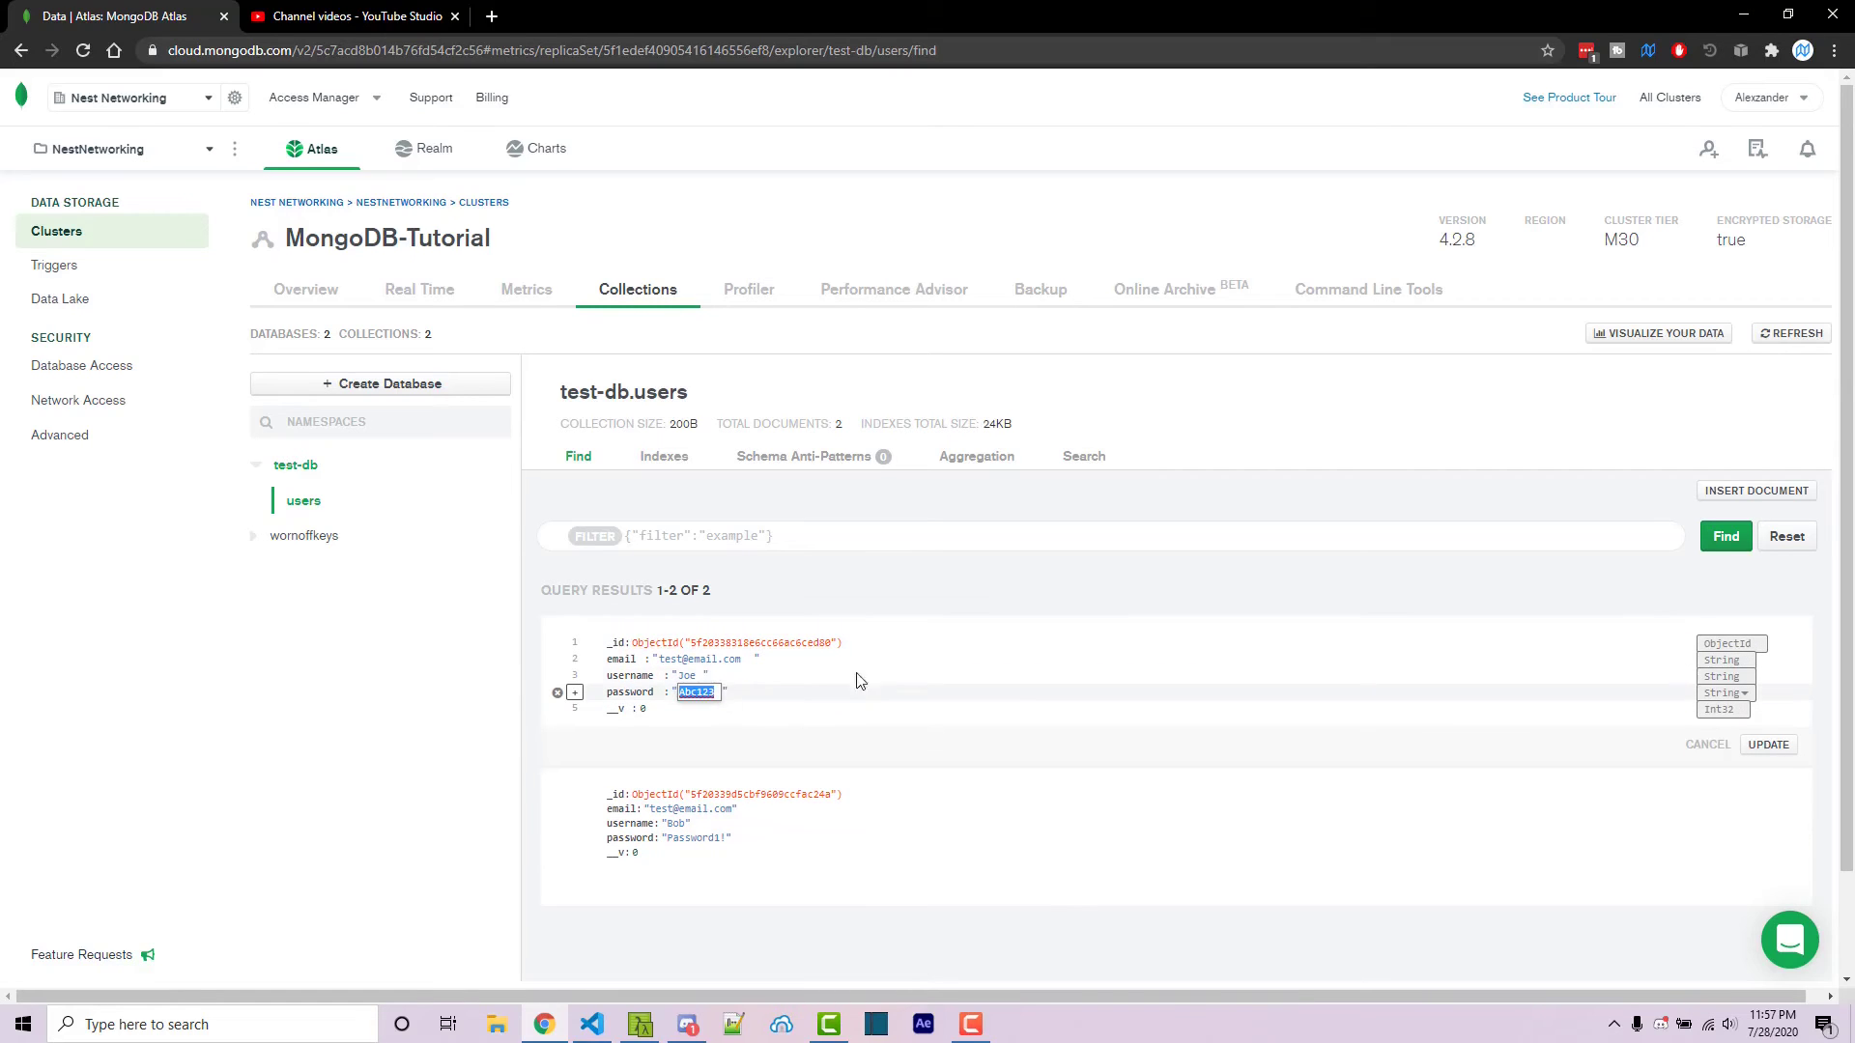
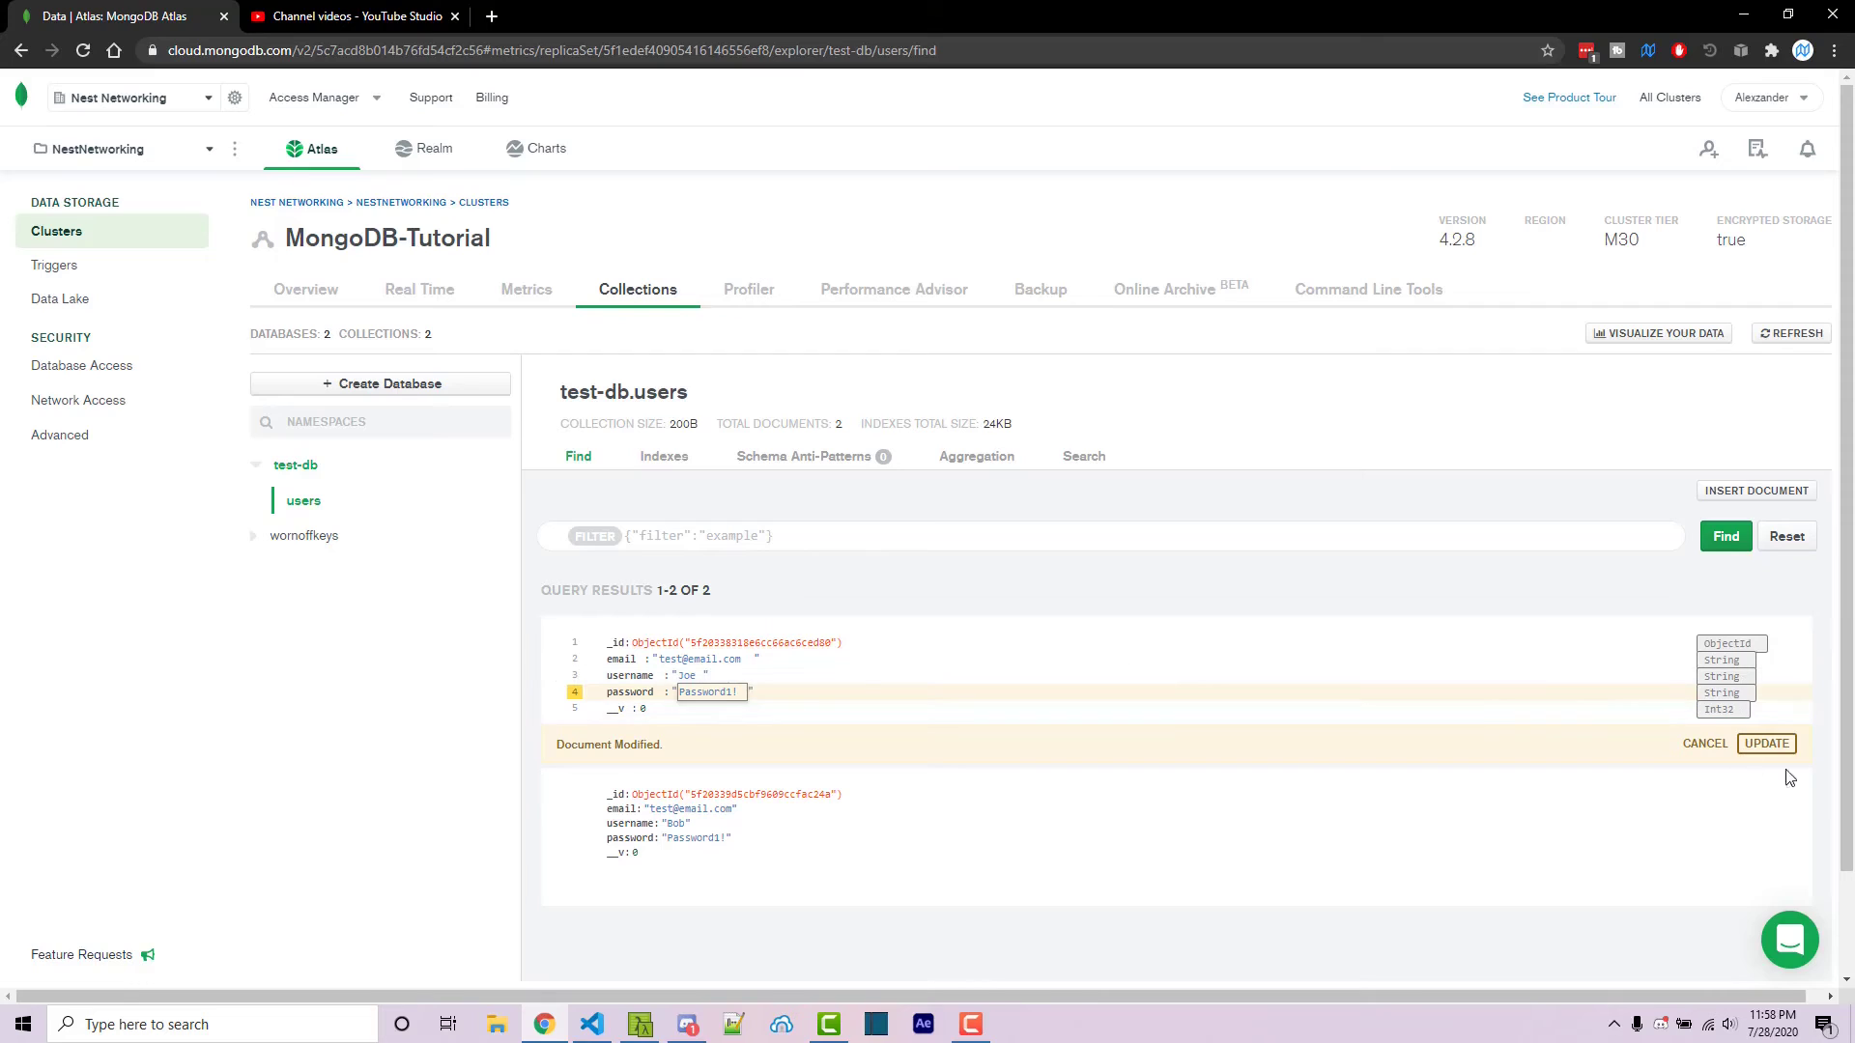
left_click(1765, 743)
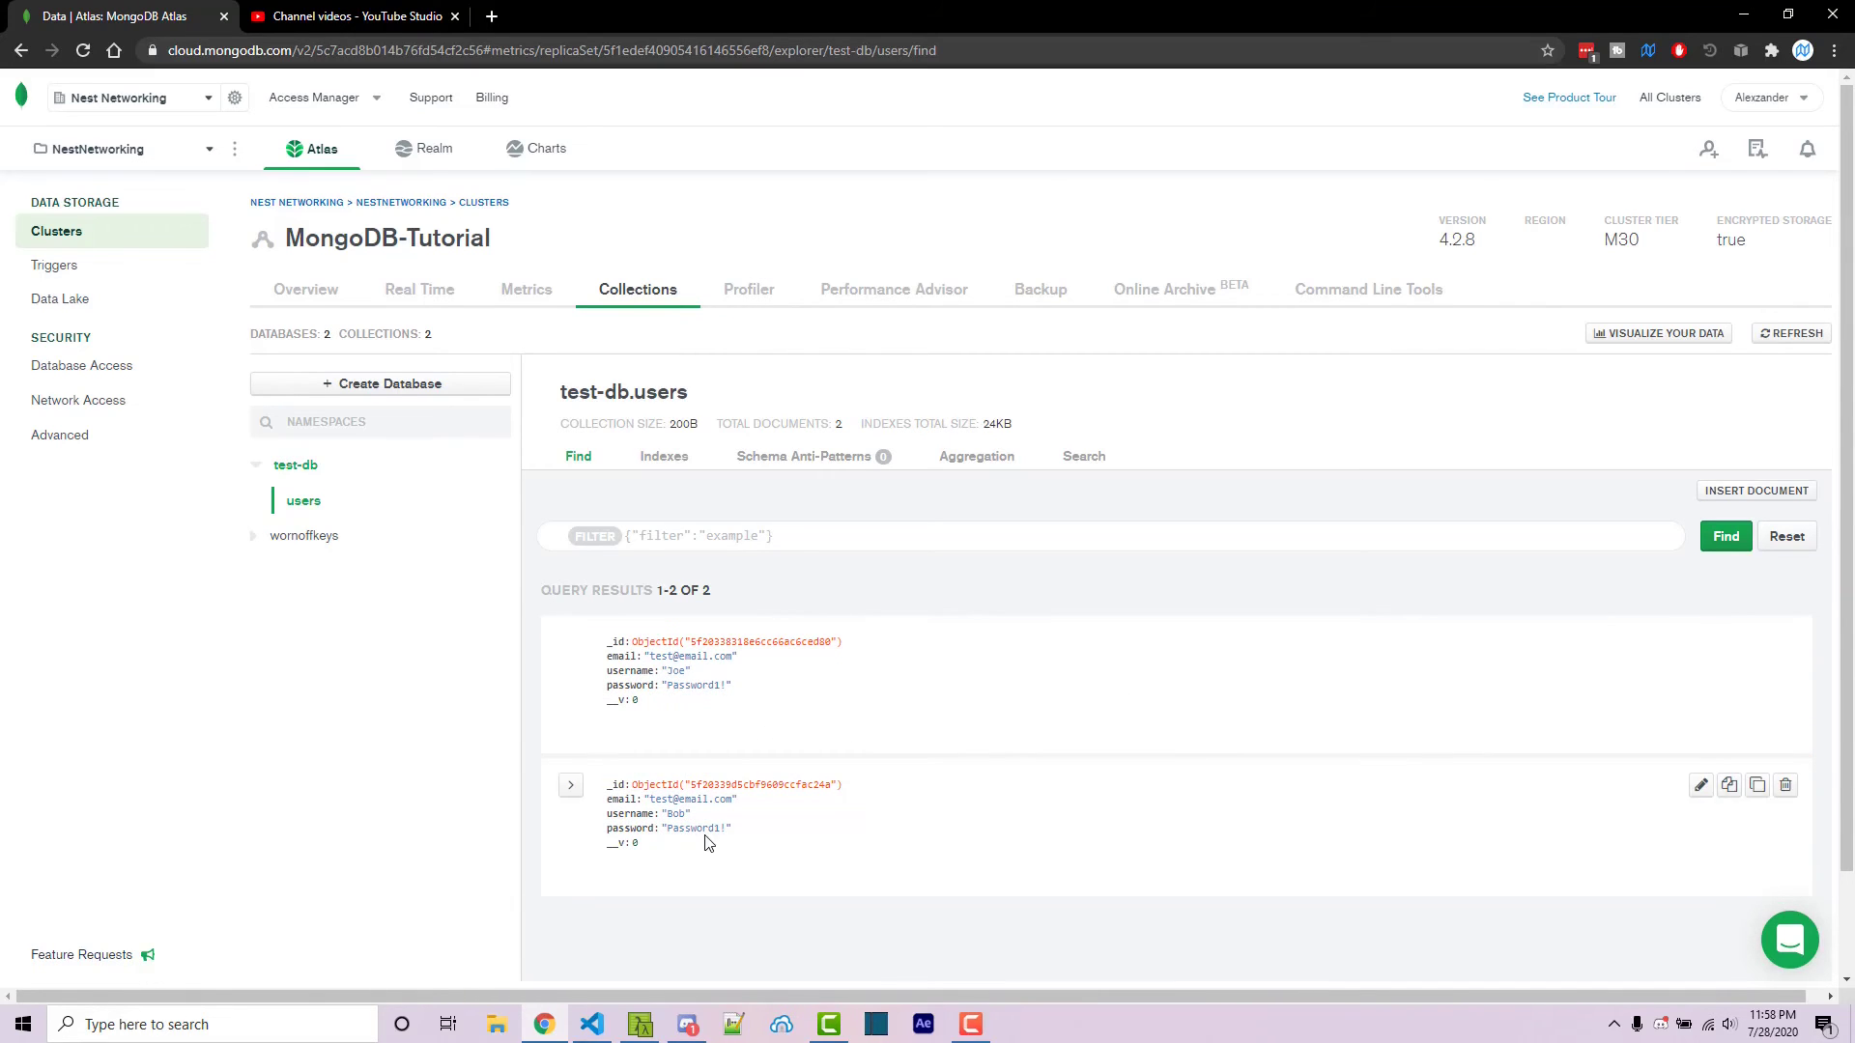
Switch the call to updateMany, save index.js, and rerun it with node in Cmder
left_click(594, 1025)
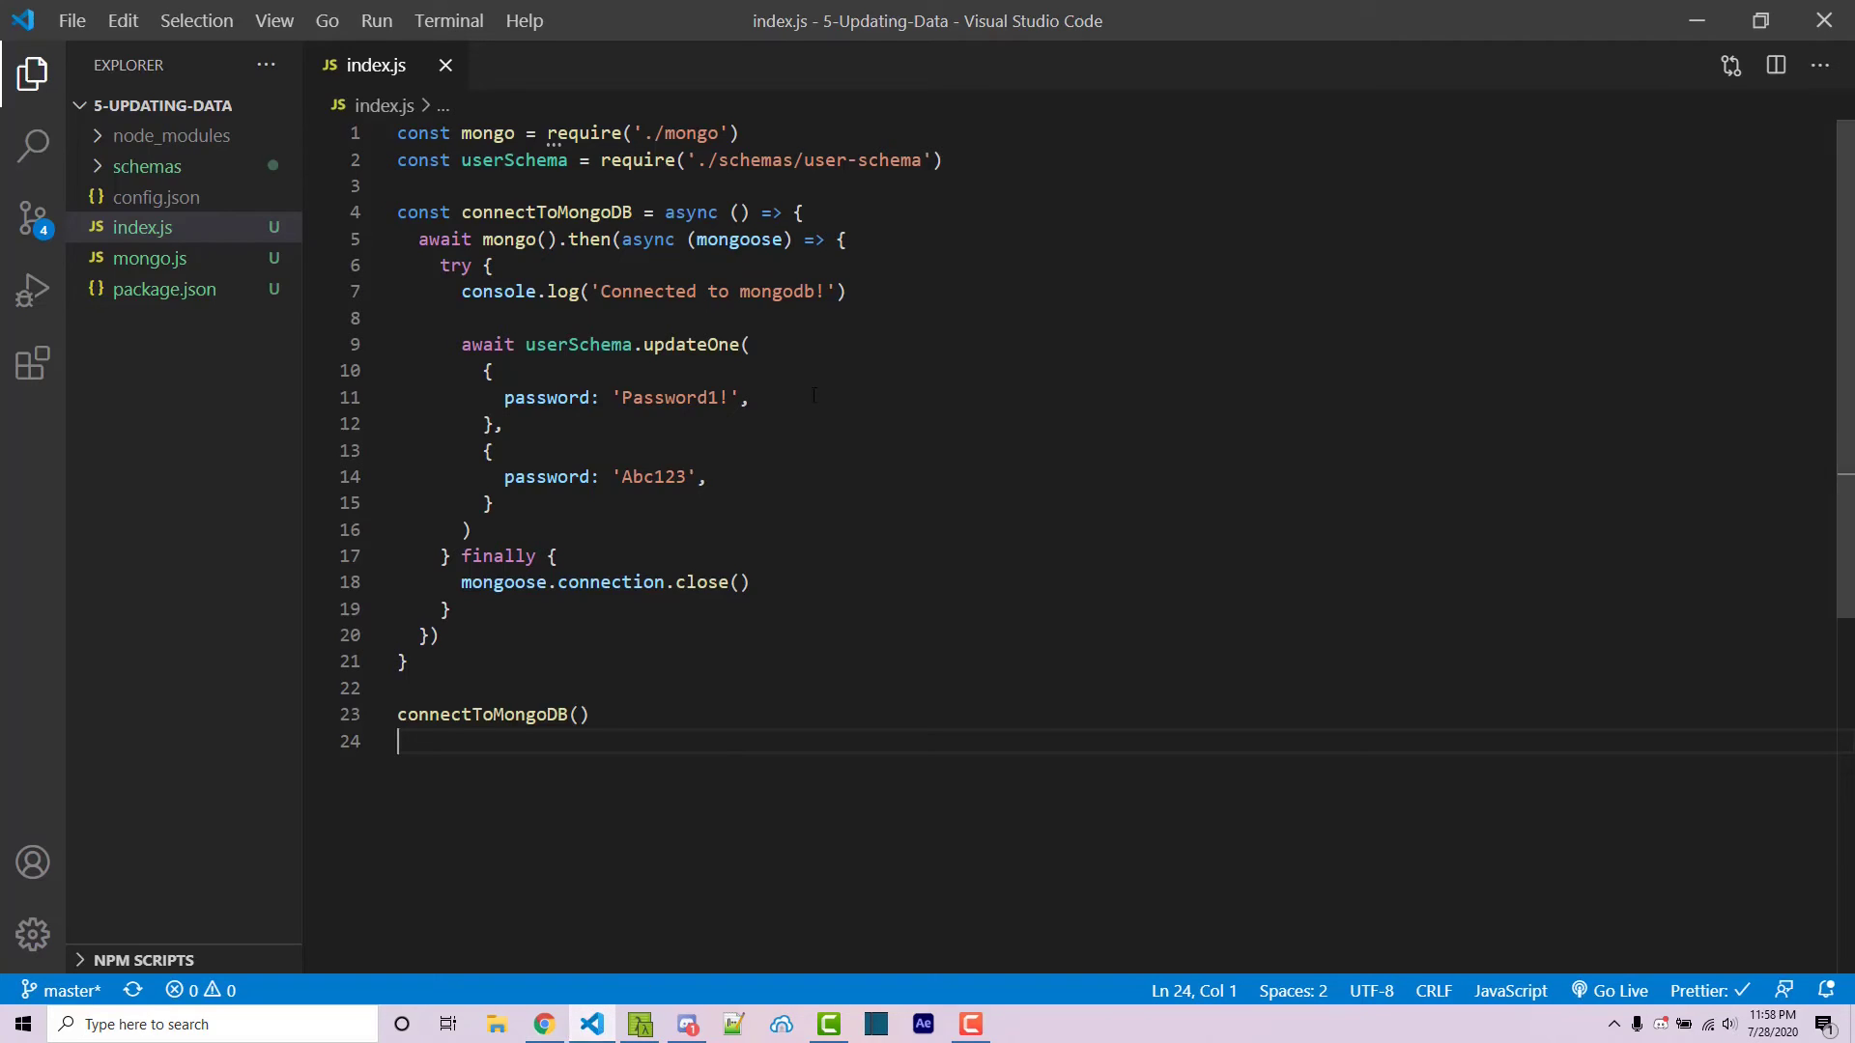
double_click(693, 344)
type("udoa")
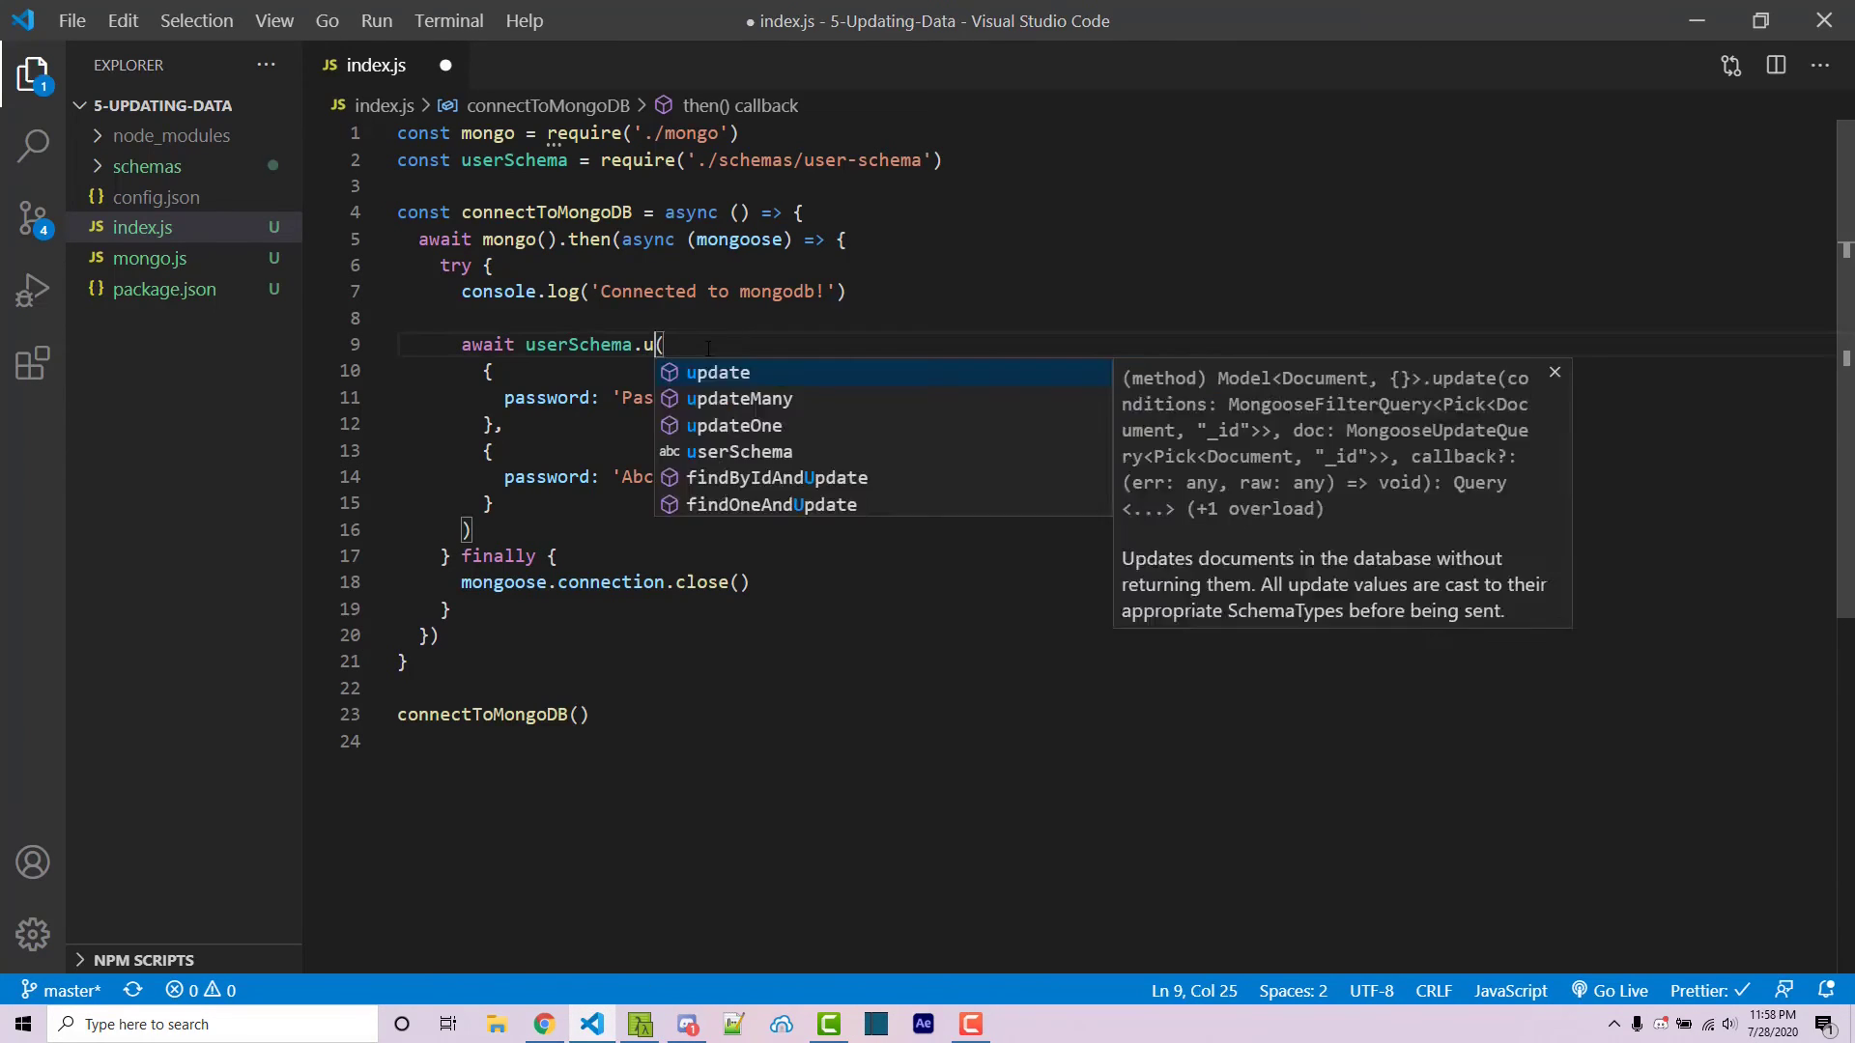
key("ctrl+z")
key("ctrl+z")
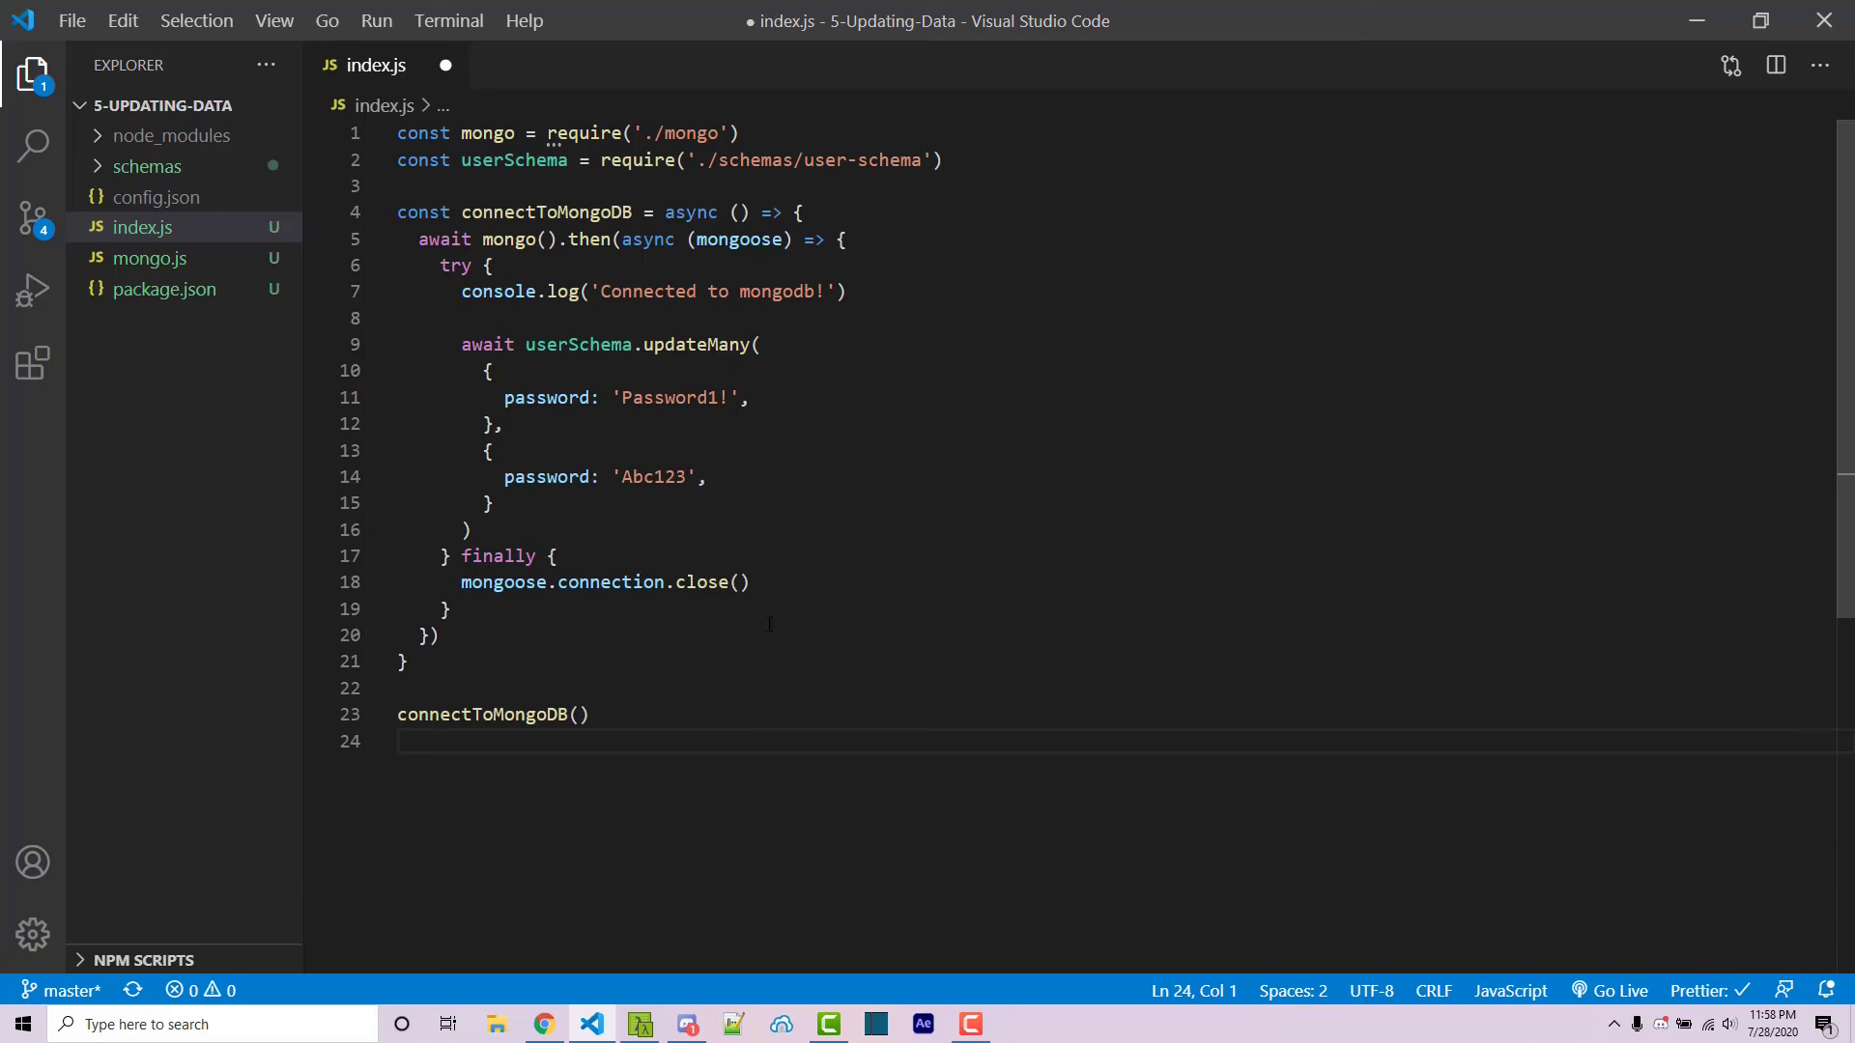
key("ctrl+s")
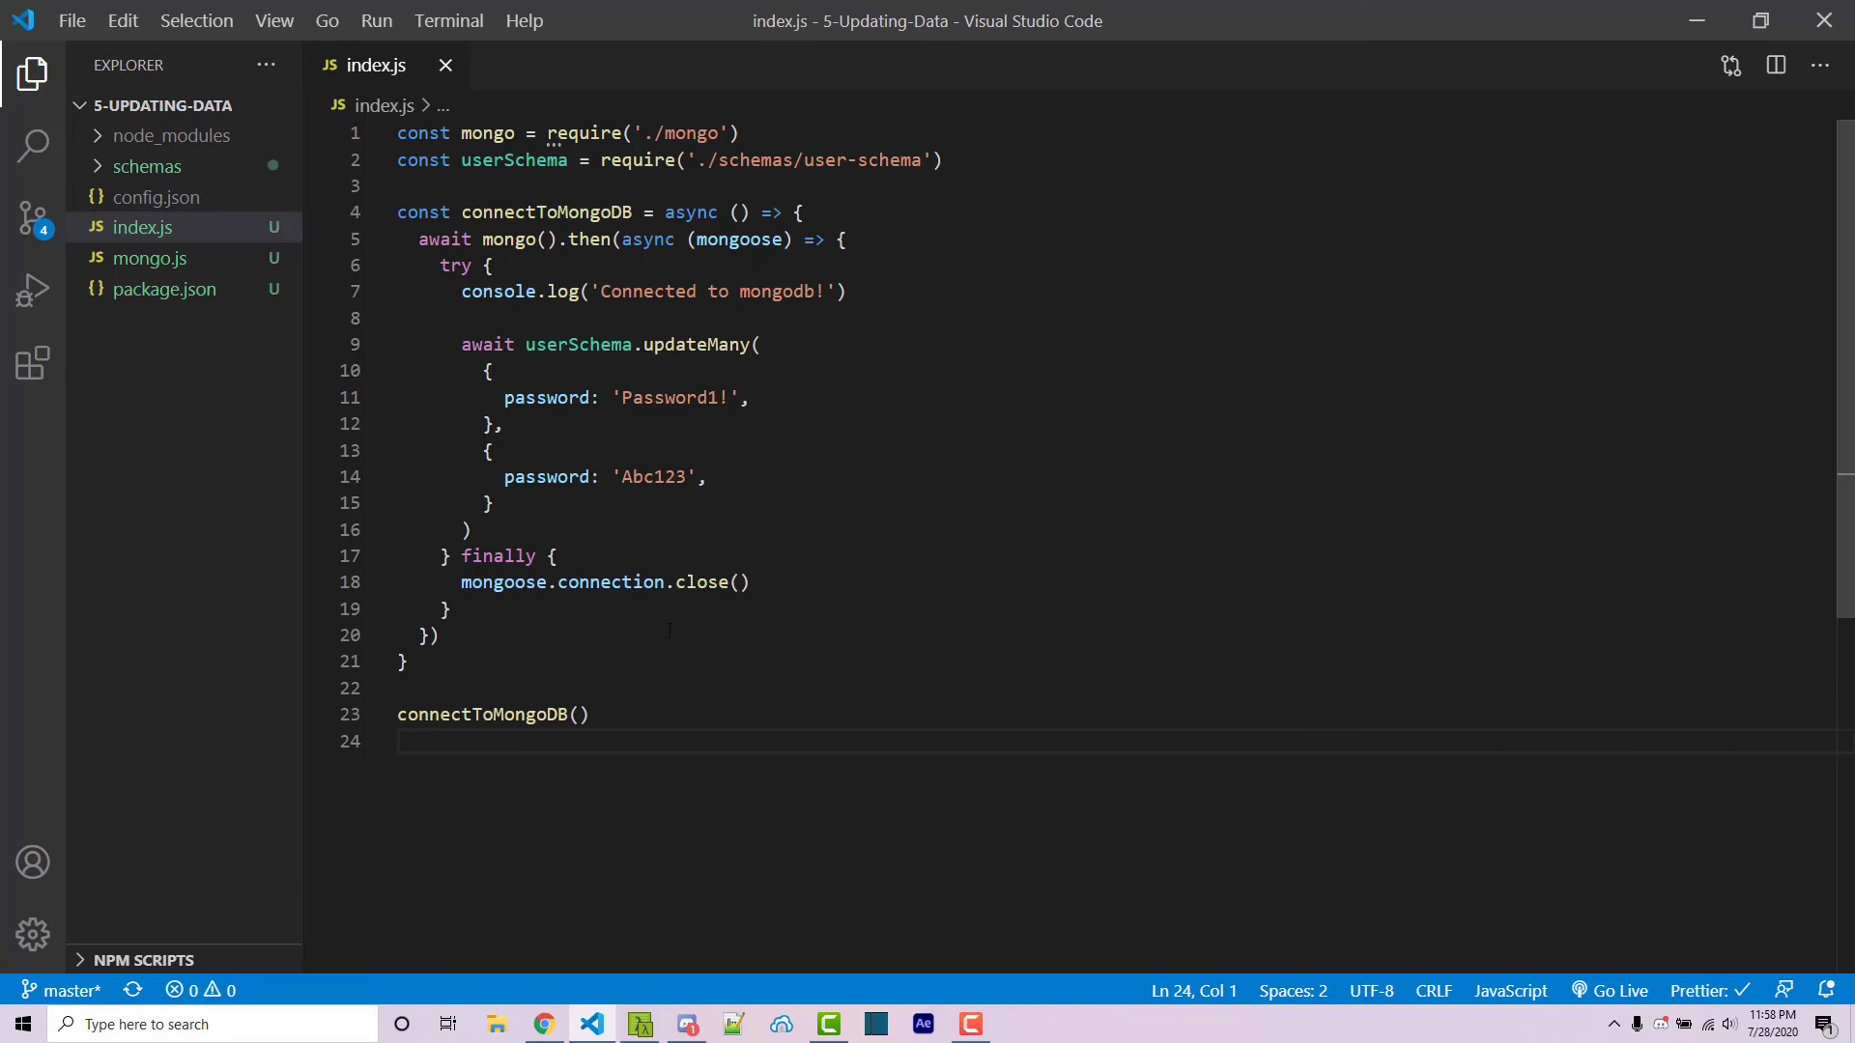
left_click(641, 1025)
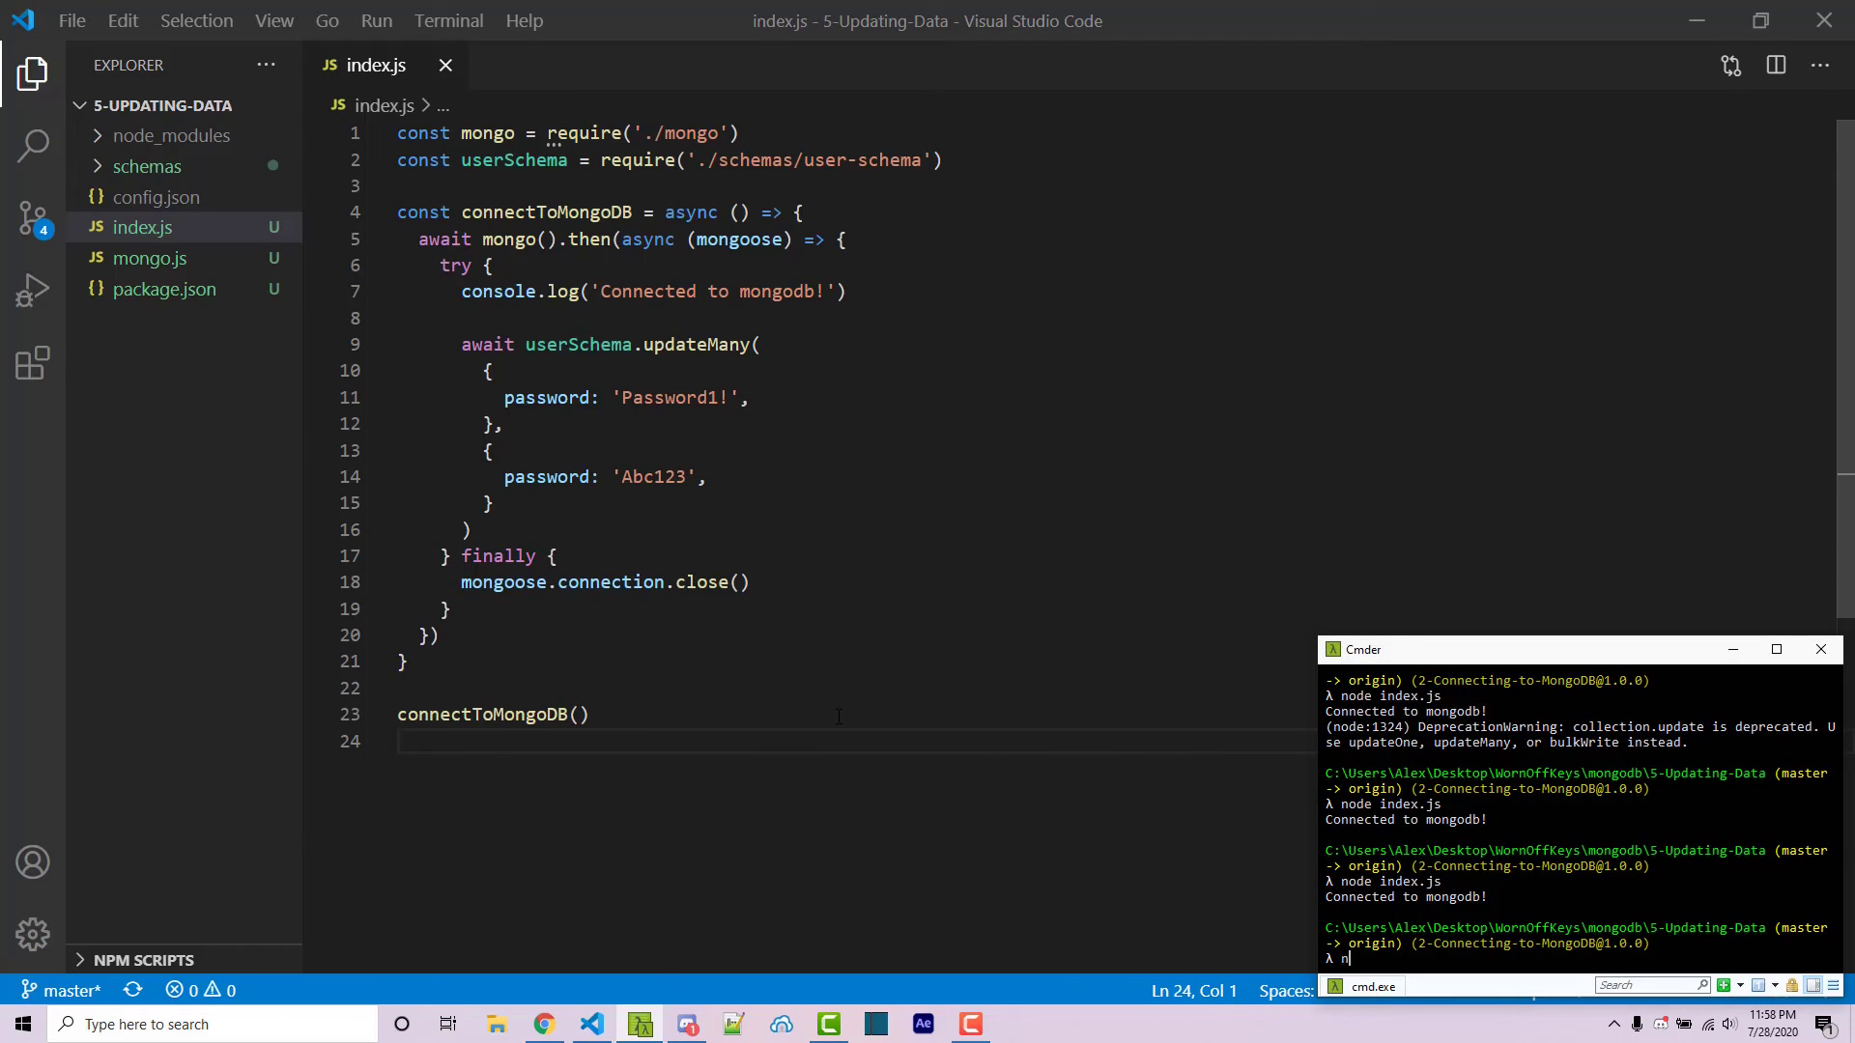
type("ode index.js")
key("Return")
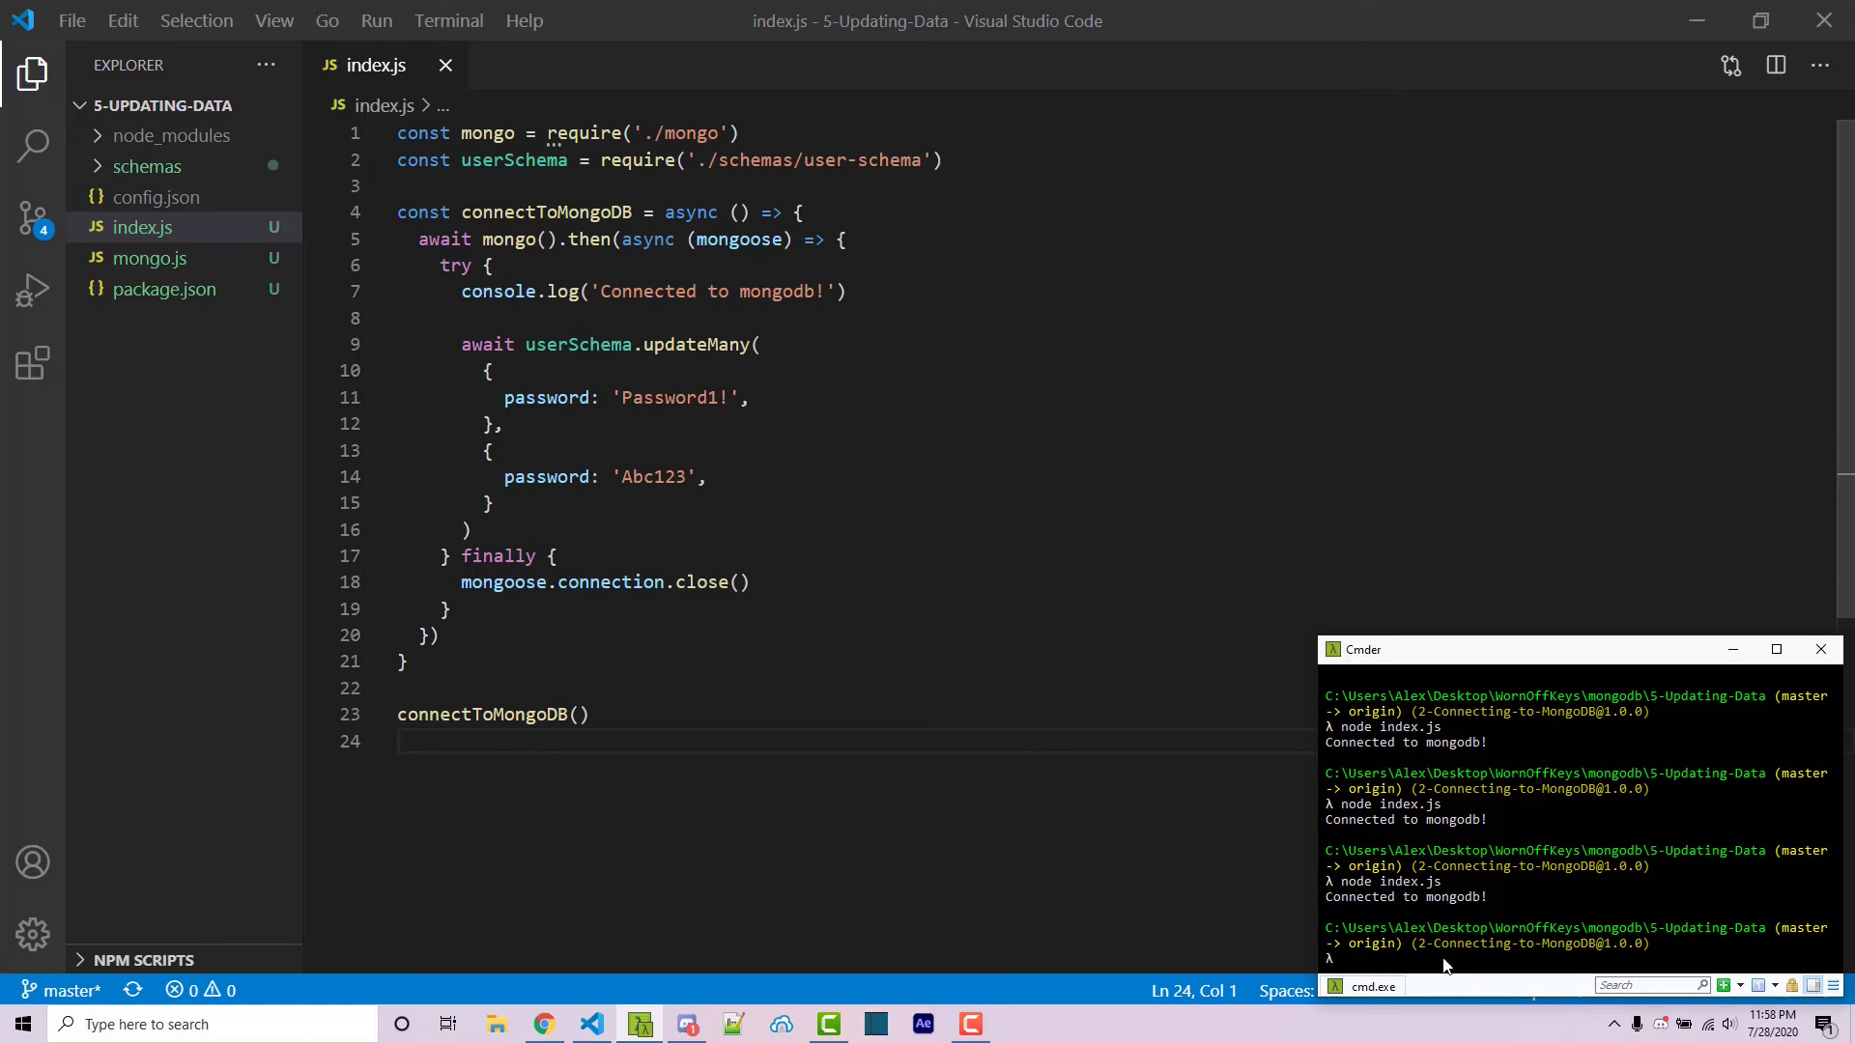
left_click(544, 1025)
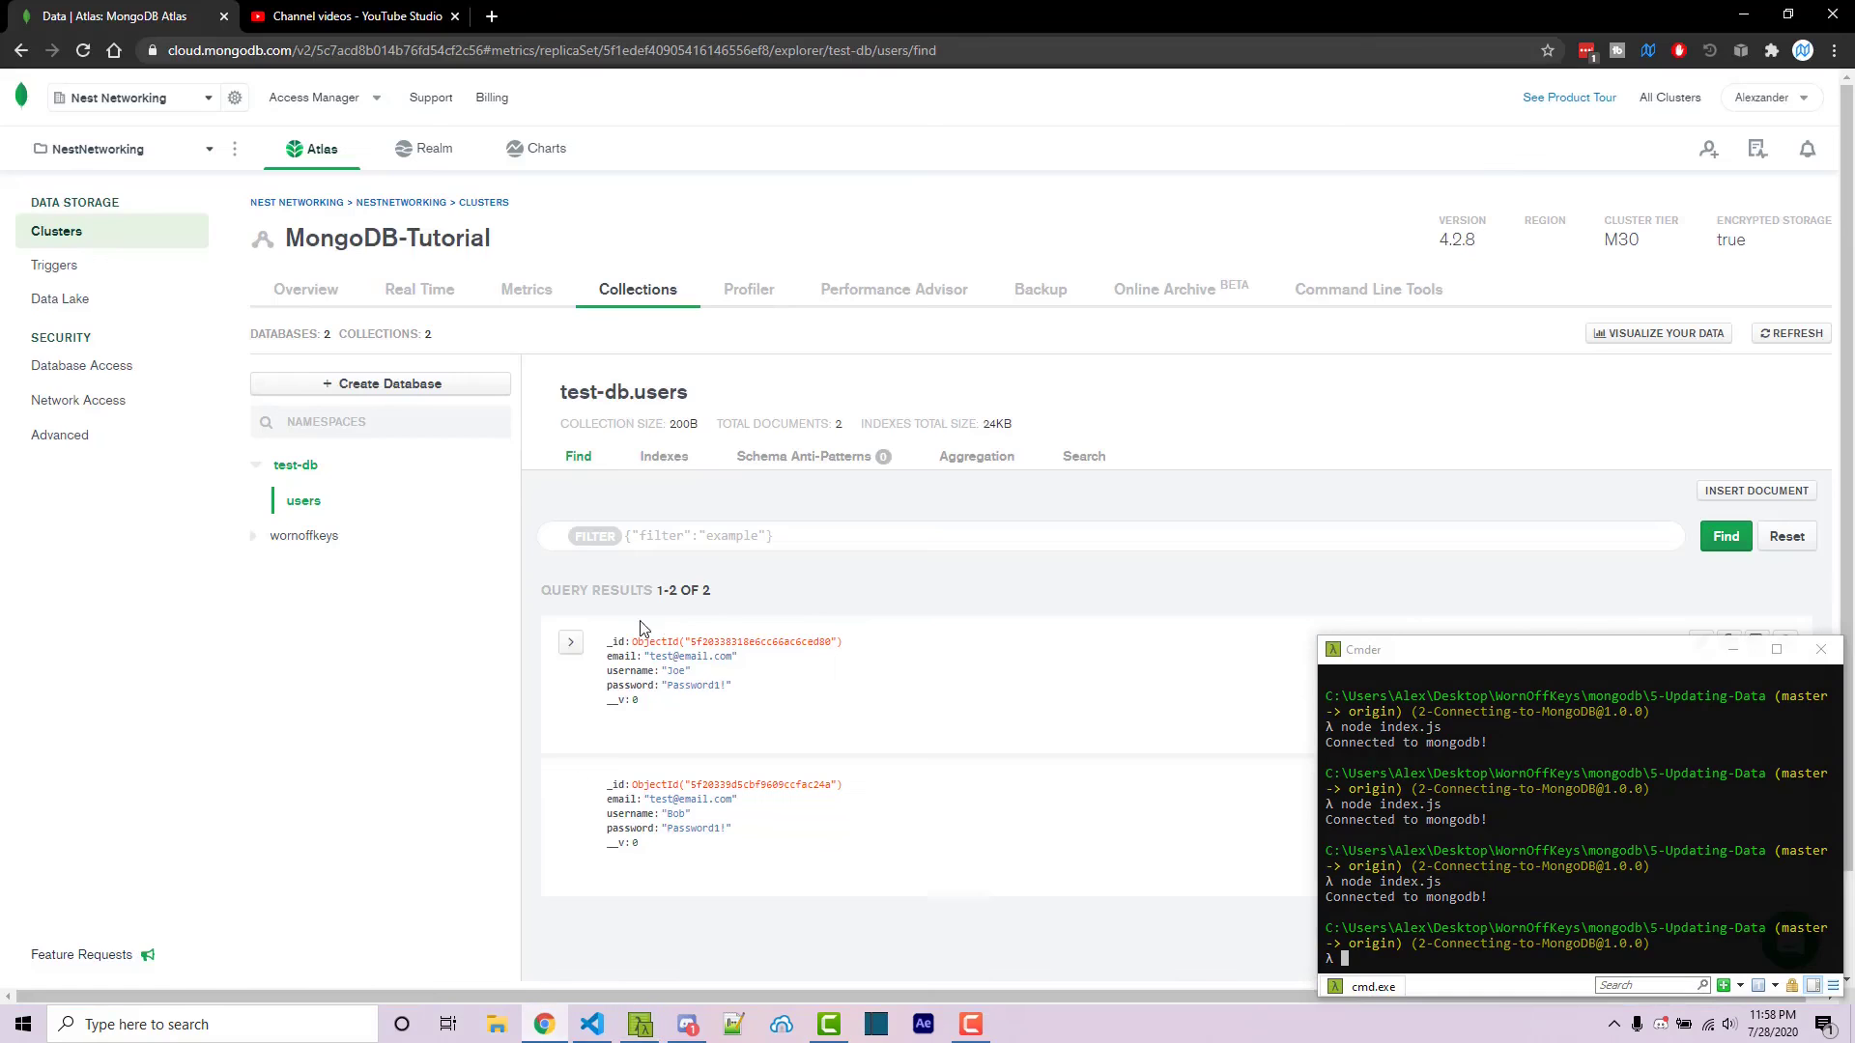
left_click(1724, 536)
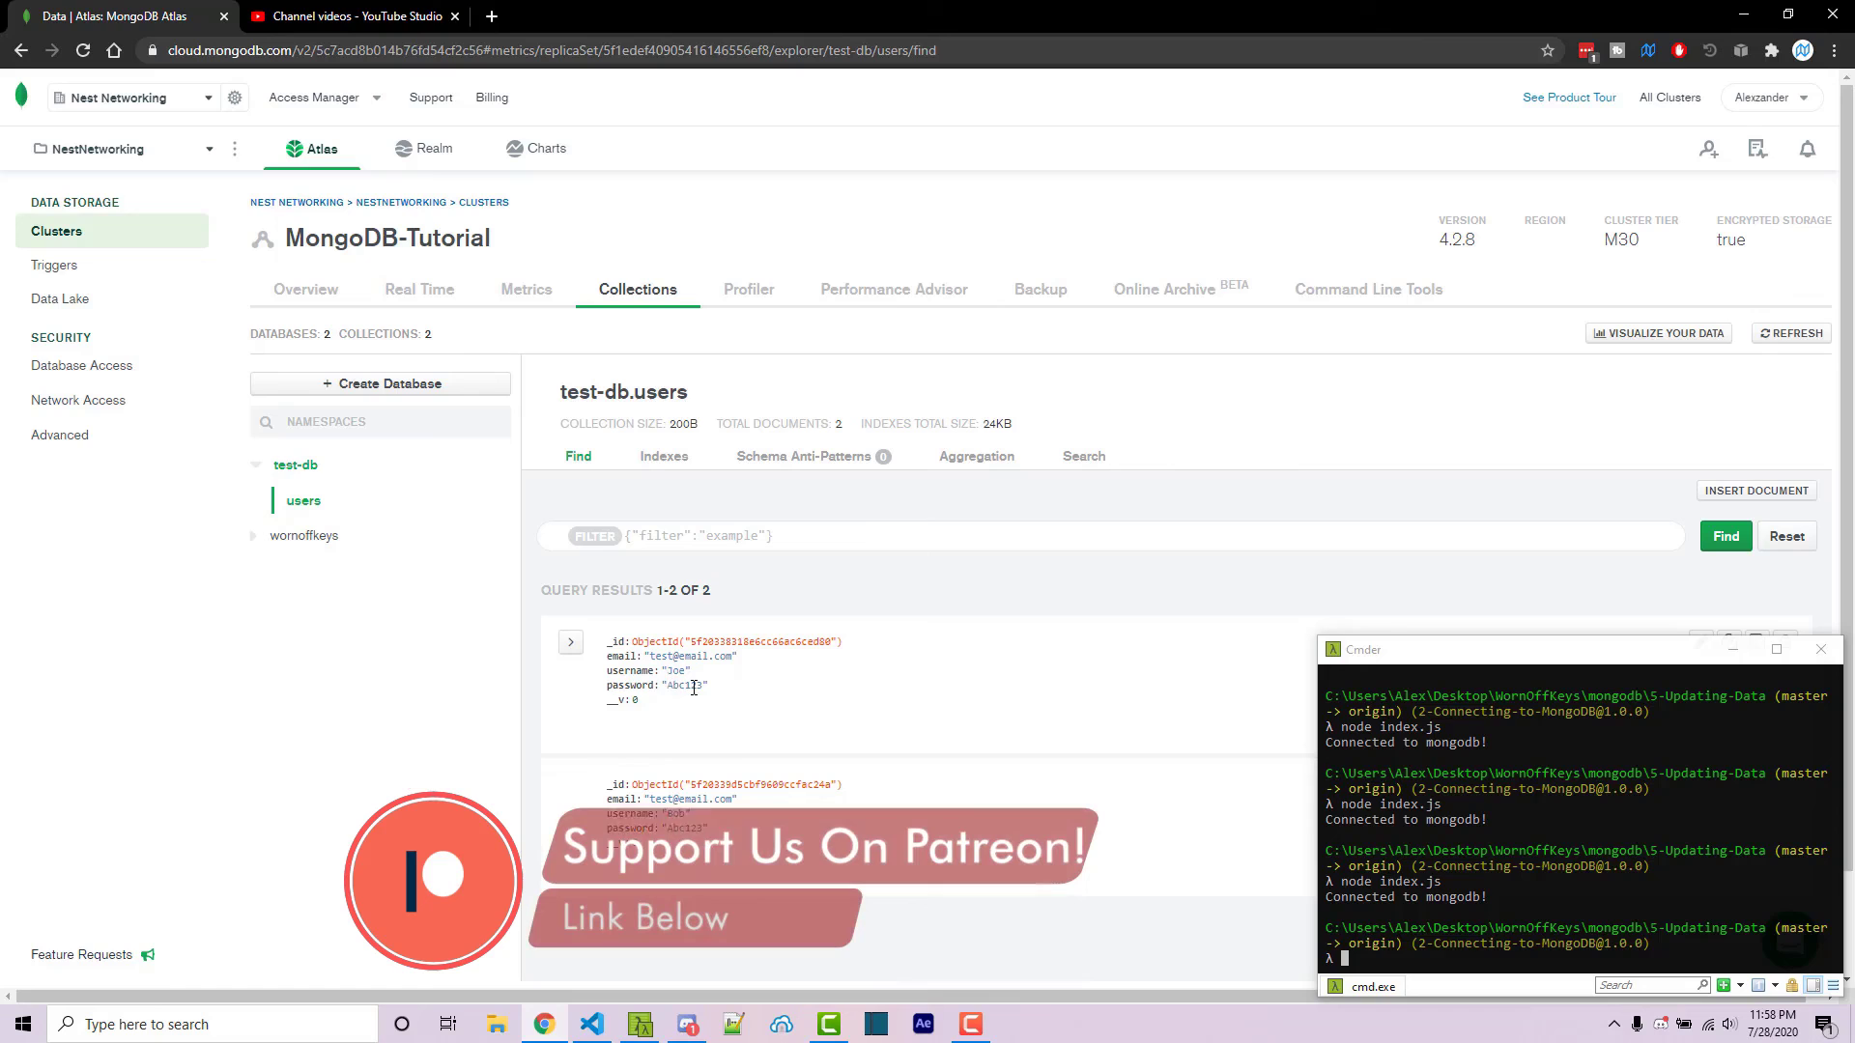
left_click(590, 1024)
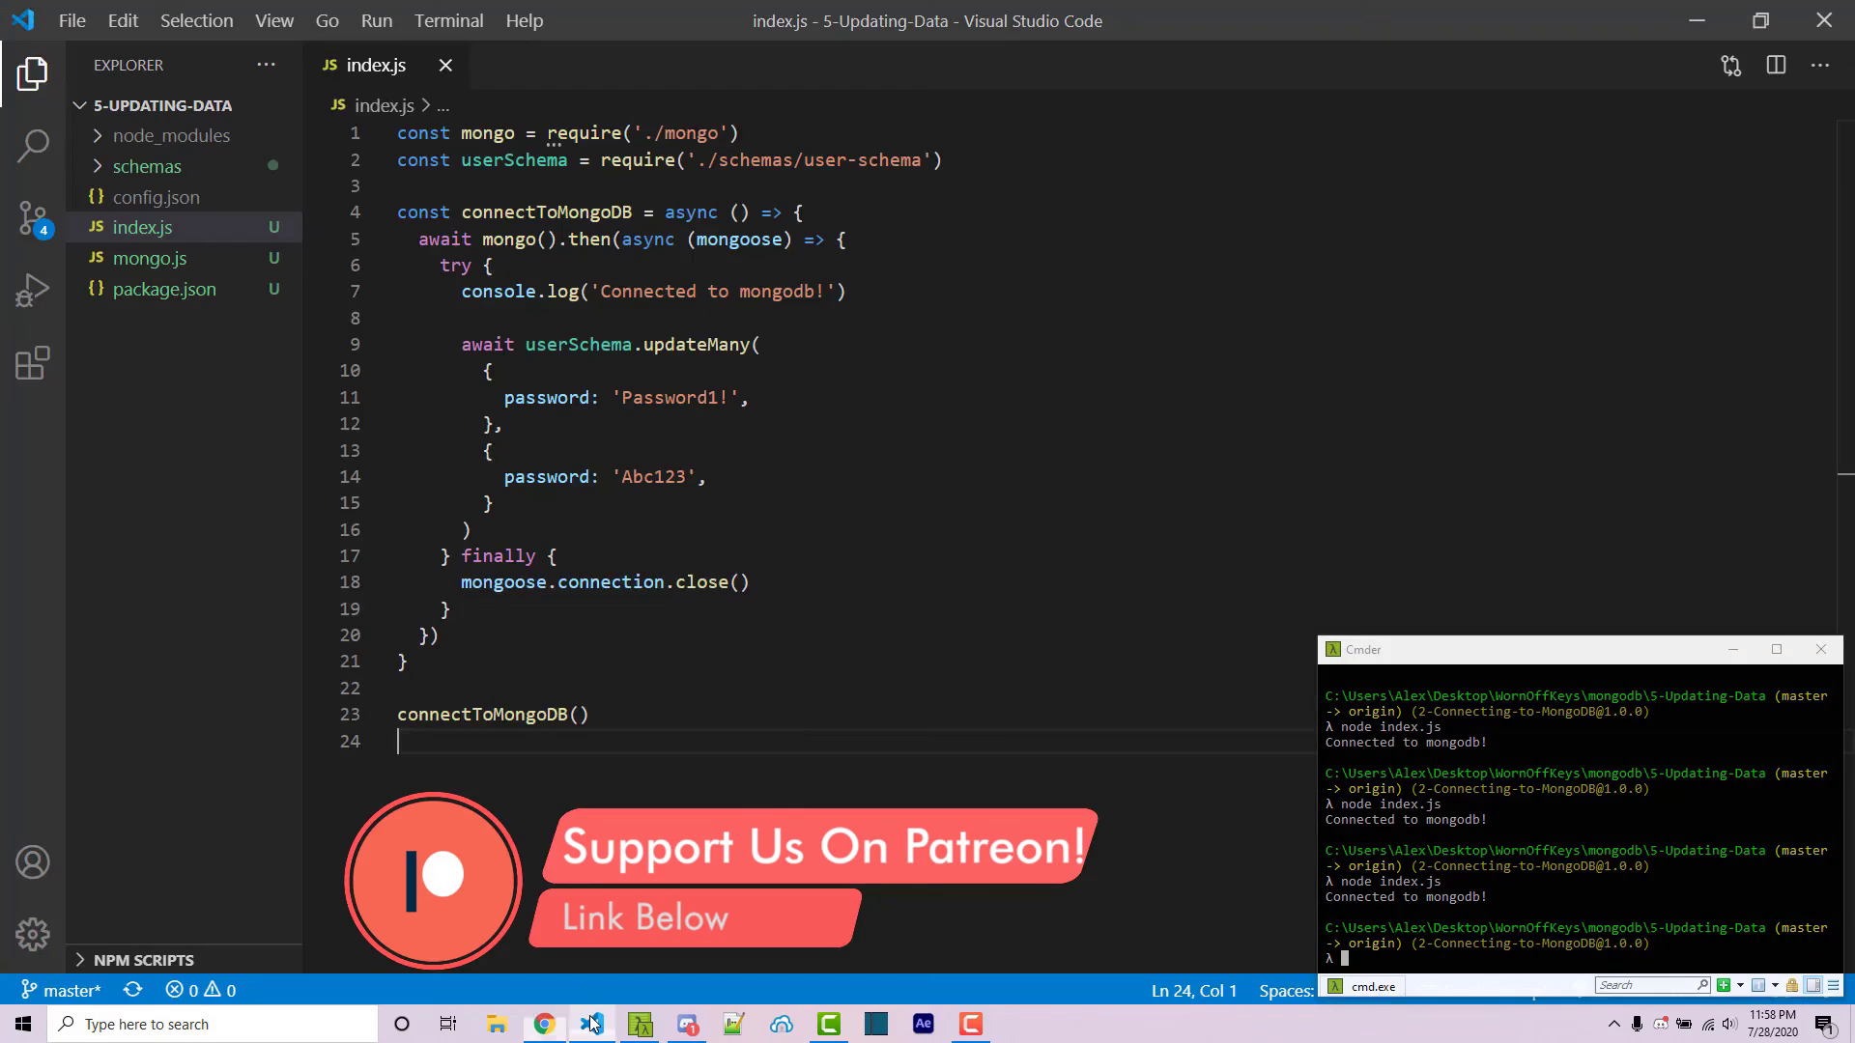